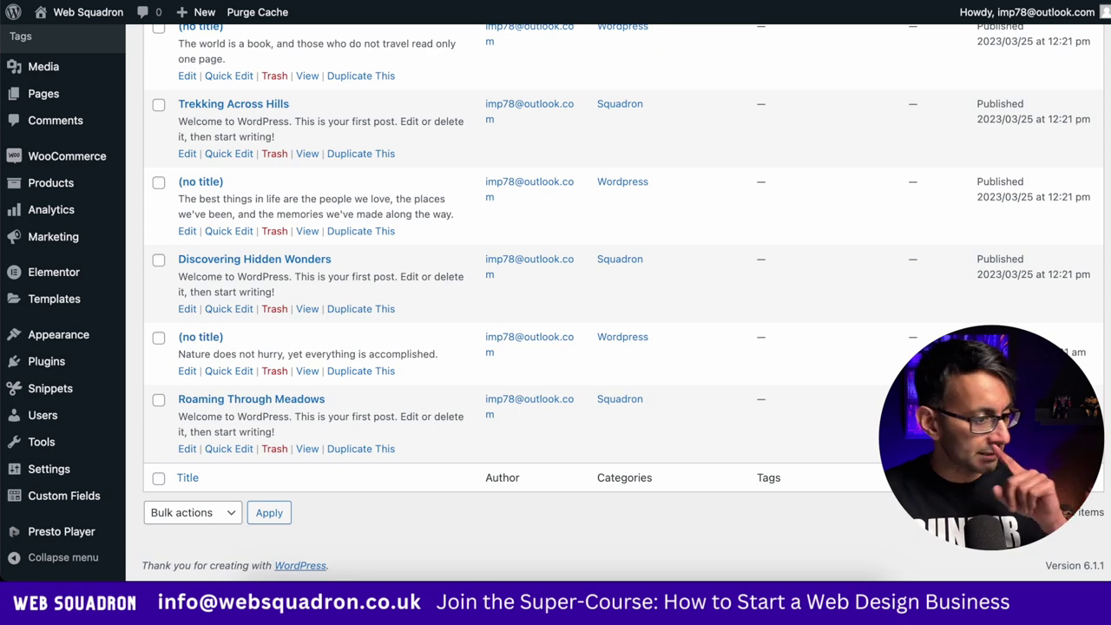
Review the All Posts list, comparing the titled Squadron posts with the untitled Wordpress posts and their excerpts
scroll(556, 303, "up", 3)
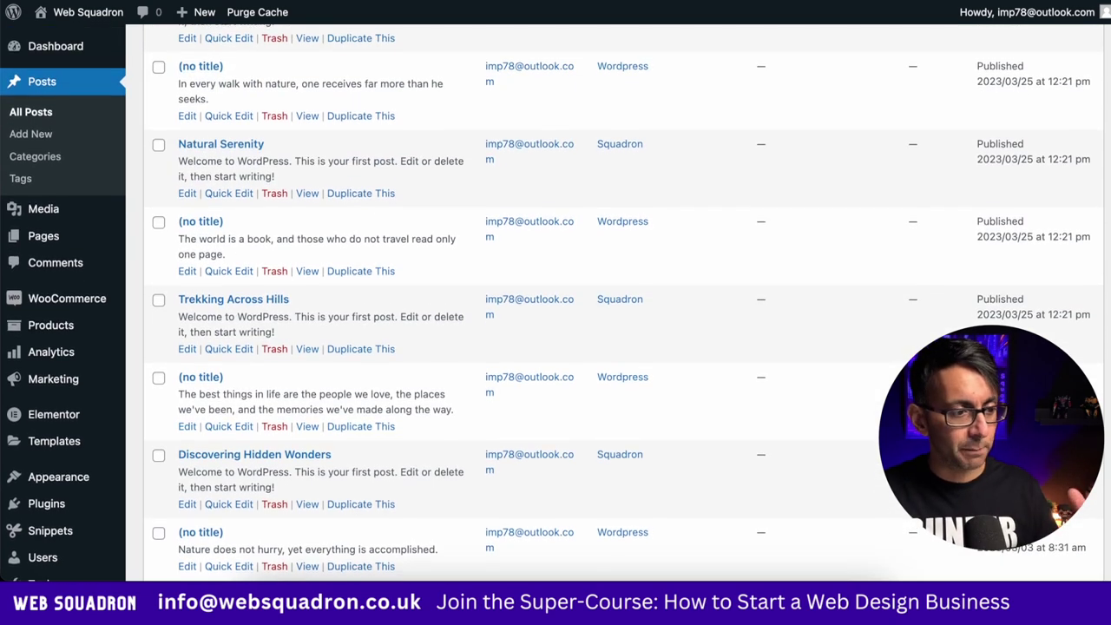
scroll(556, 303, "down", 3)
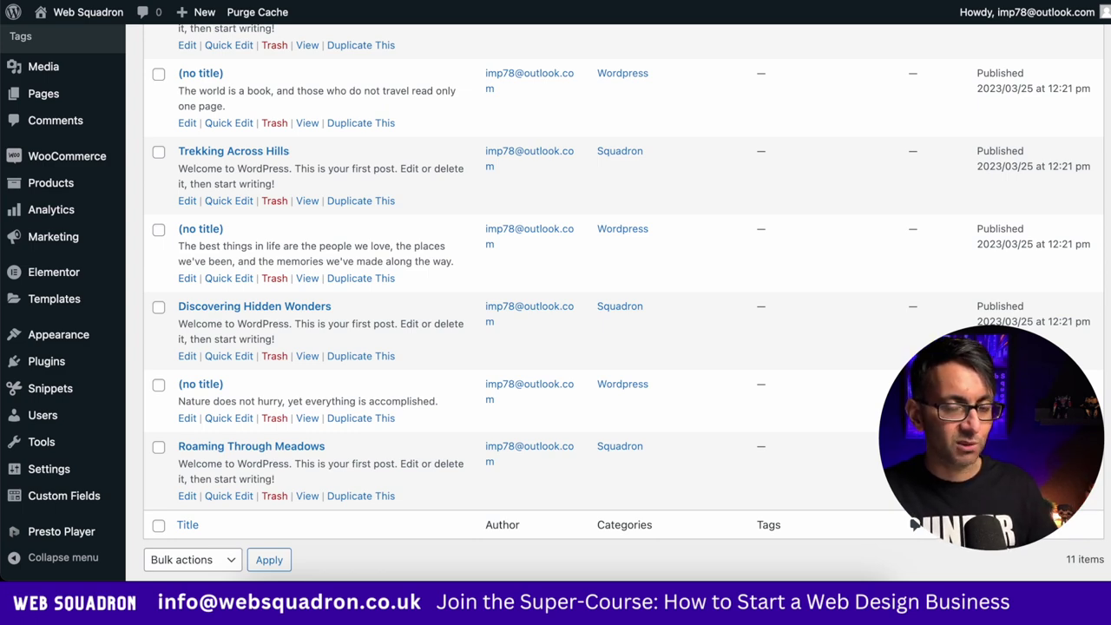
scroll(555, 304, "up", 4)
scroll(555, 303, "up", 2)
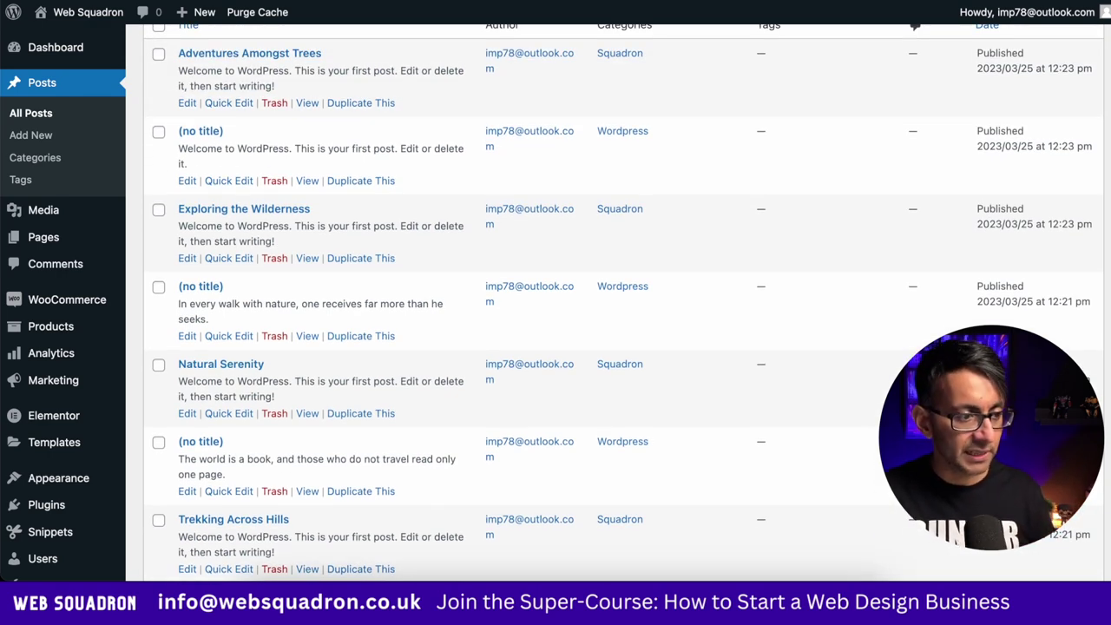
scroll(555, 303, "down", 6)
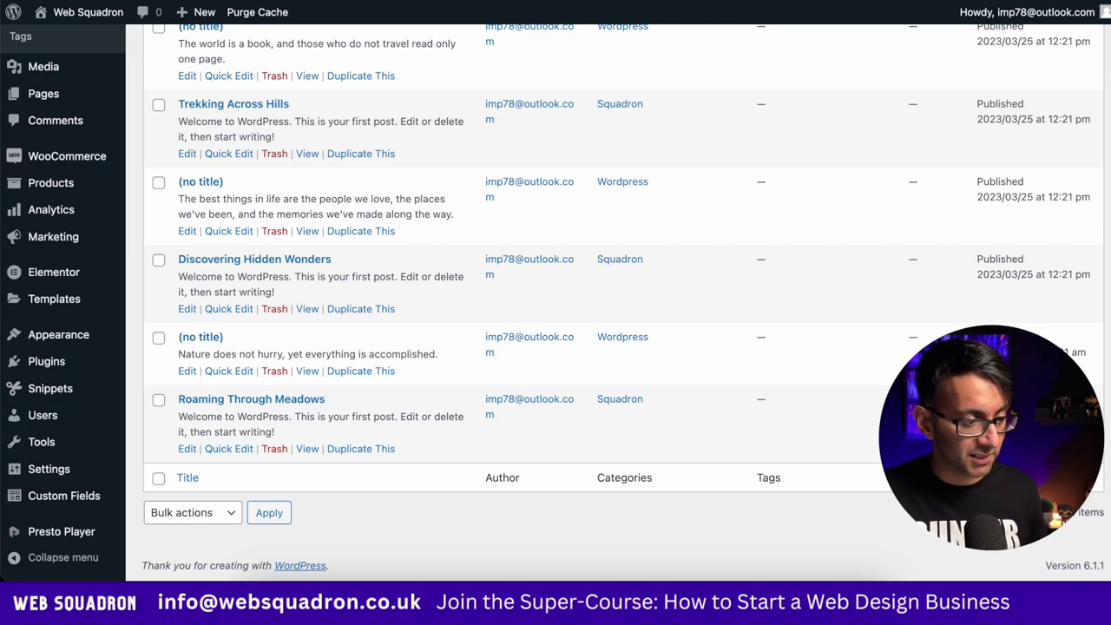
Open the Roaming Through Meadows post and the untitled post listed just above it for editing in new tabs
right_click(187, 448)
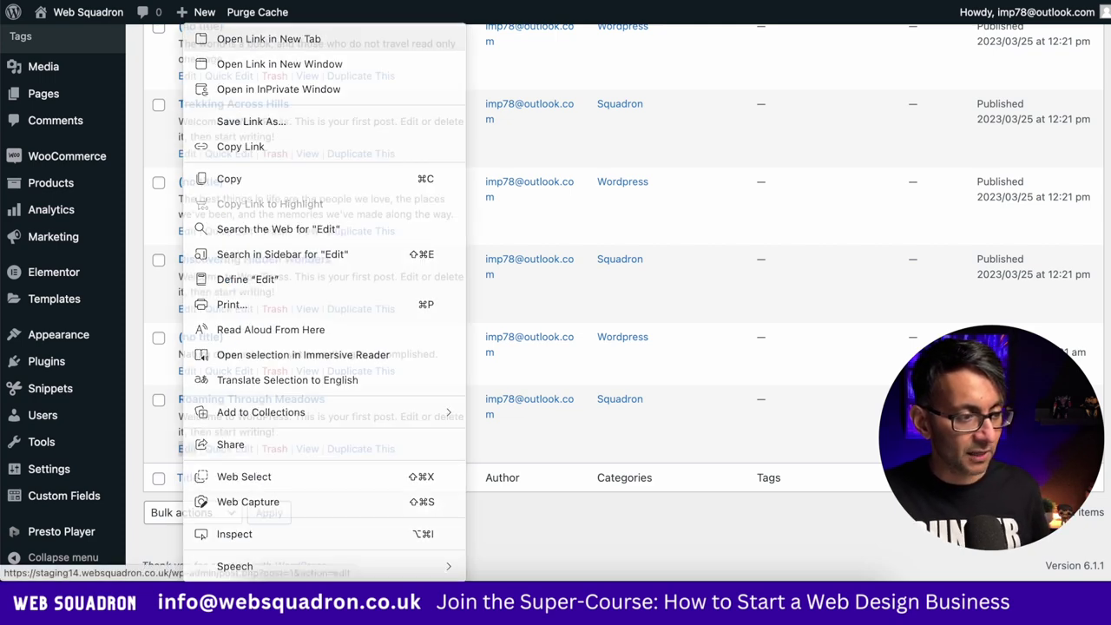
key("Escape")
right_click(184, 370)
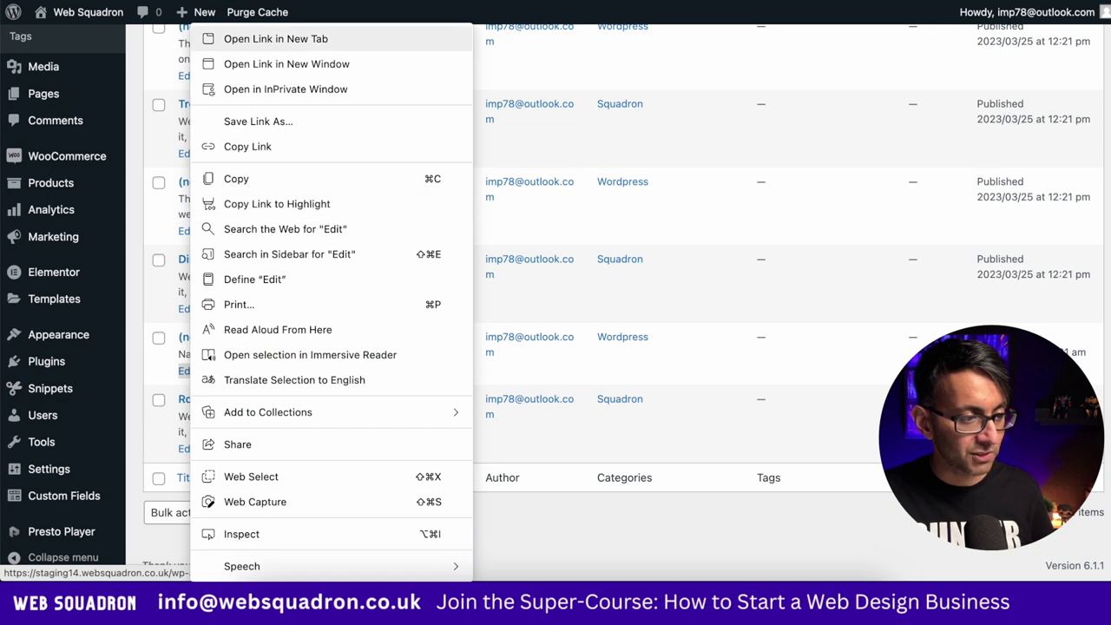
left_click(275, 38)
key("ctrl+Tab")
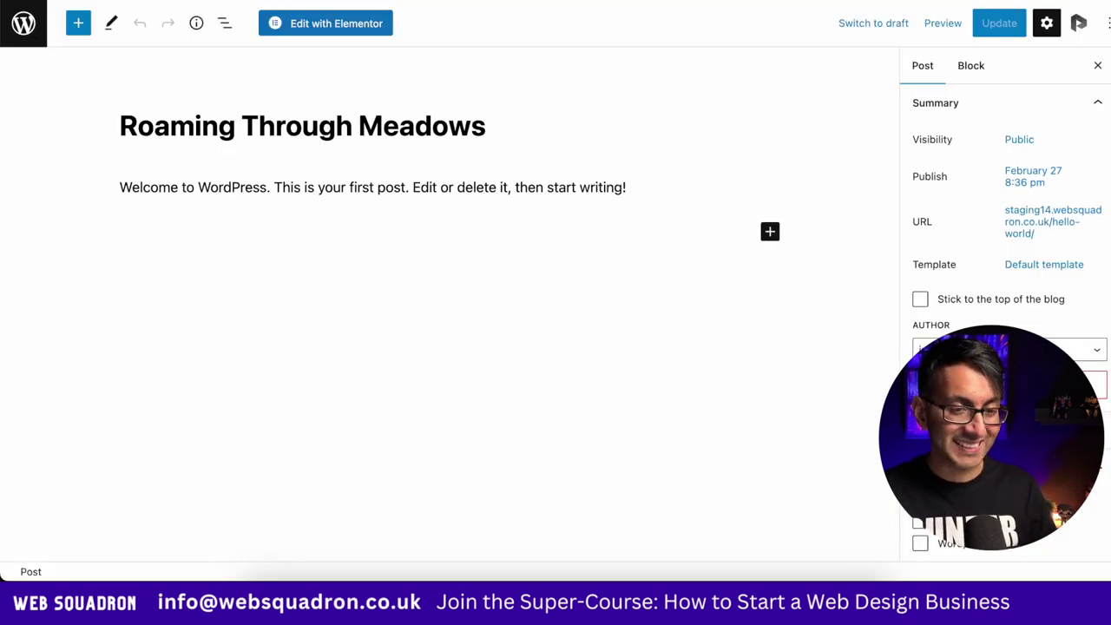
Examine the Roaming Through Meadows post's settings, including its categories, tags, featured image and excerpt
scroll(1005, 260, "down", 6)
scroll(1005, 260, "down", 2)
scroll(1005, 260, "up", 4)
scroll(1005, 261, "down", 4)
scroll(1005, 260, "up", 1)
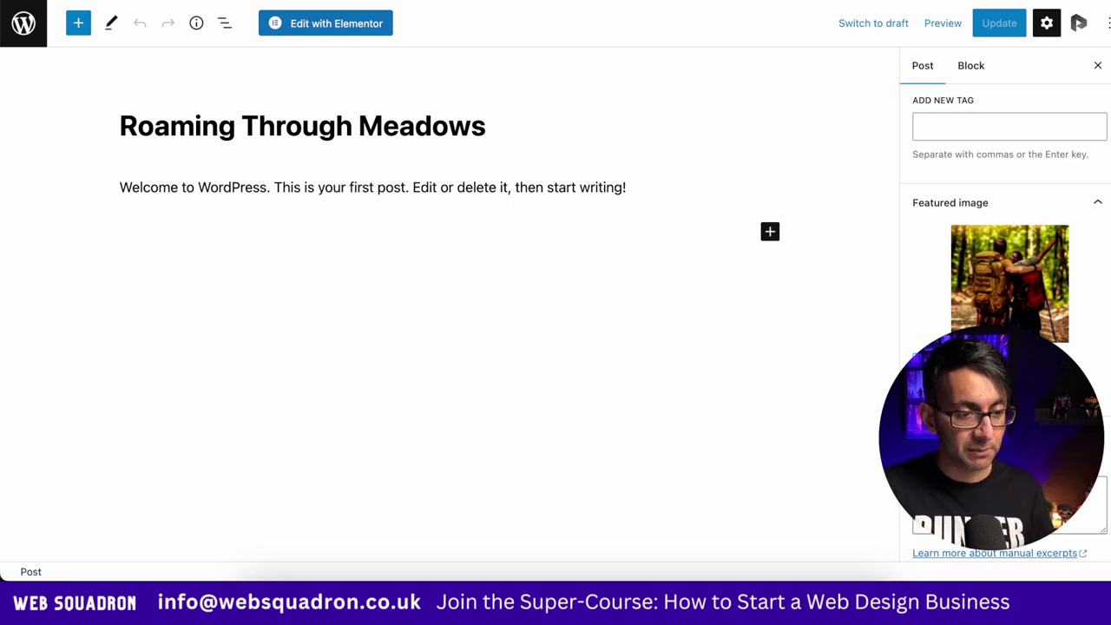
scroll(1096, 474, "up", 1)
scroll(1096, 473, "up", 1)
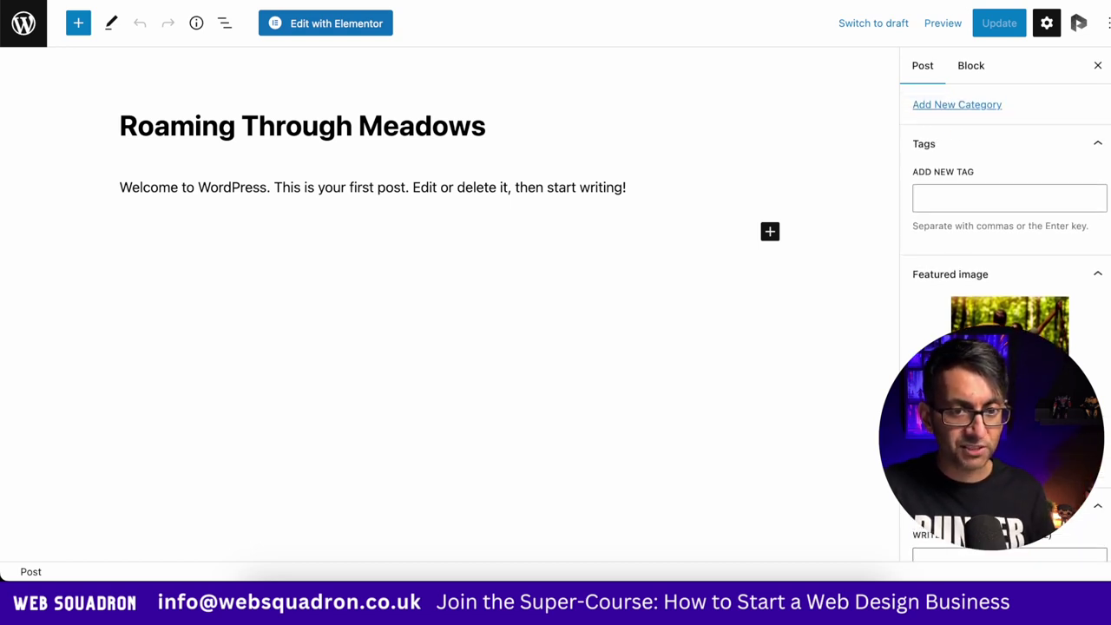
scroll(1005, 321, "down", 2)
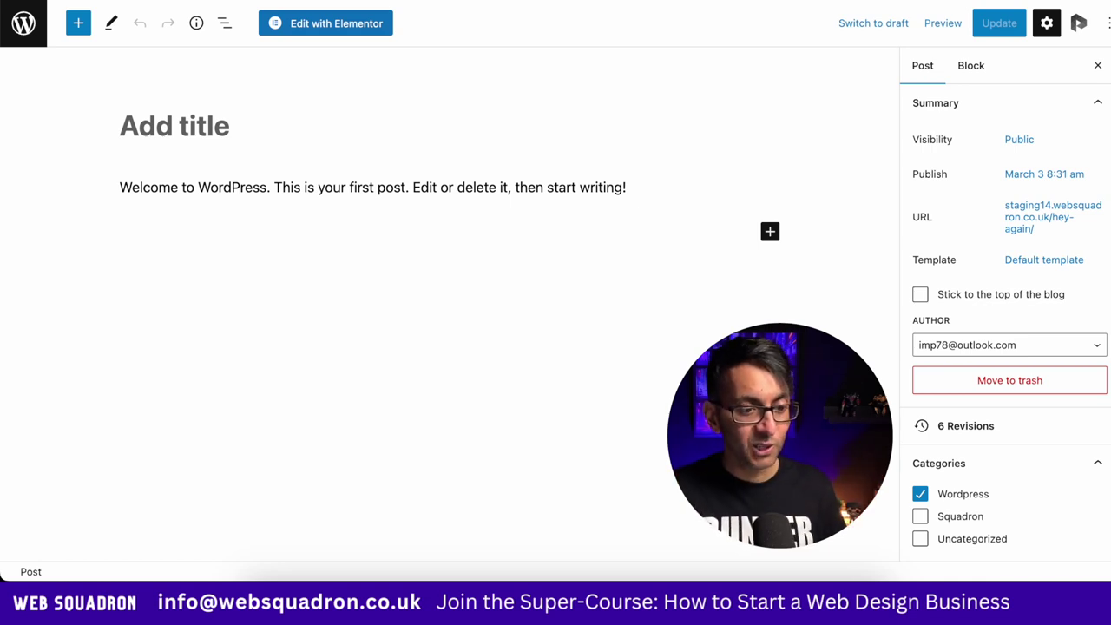
Examine the untitled post's category, featured image and excerpt settings, and return to the posts list
scroll(1006, 312, "down", 5)
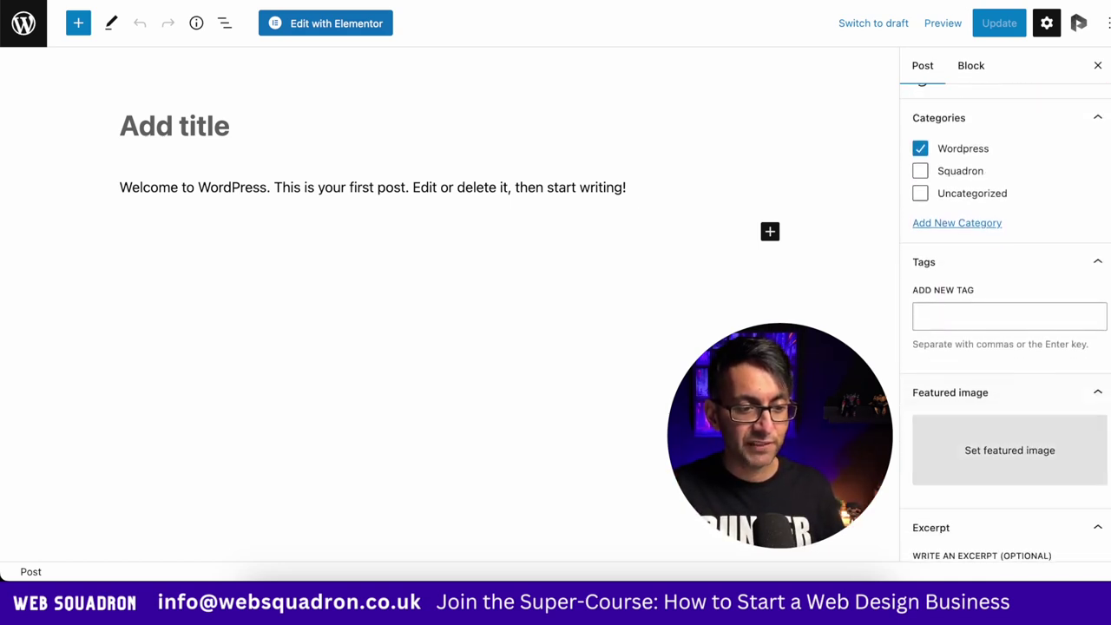
scroll(1004, 453, "down", 2)
type("Nature does not hurry, yet everything is accomplished.")
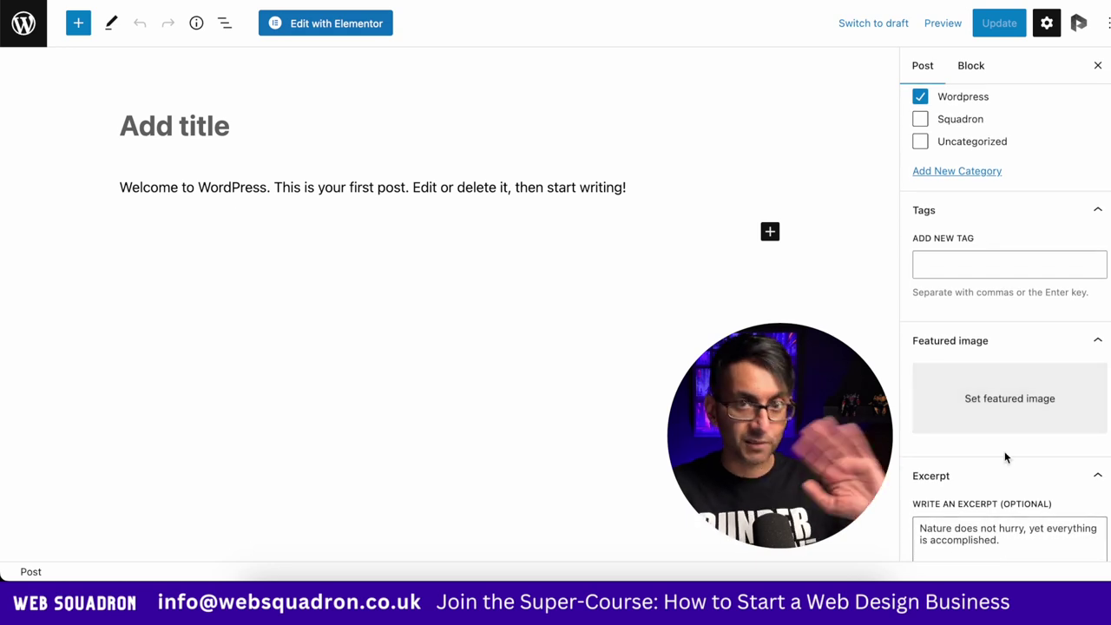
scroll(1004, 454, "down", 2)
scroll(1005, 457, "down", 1)
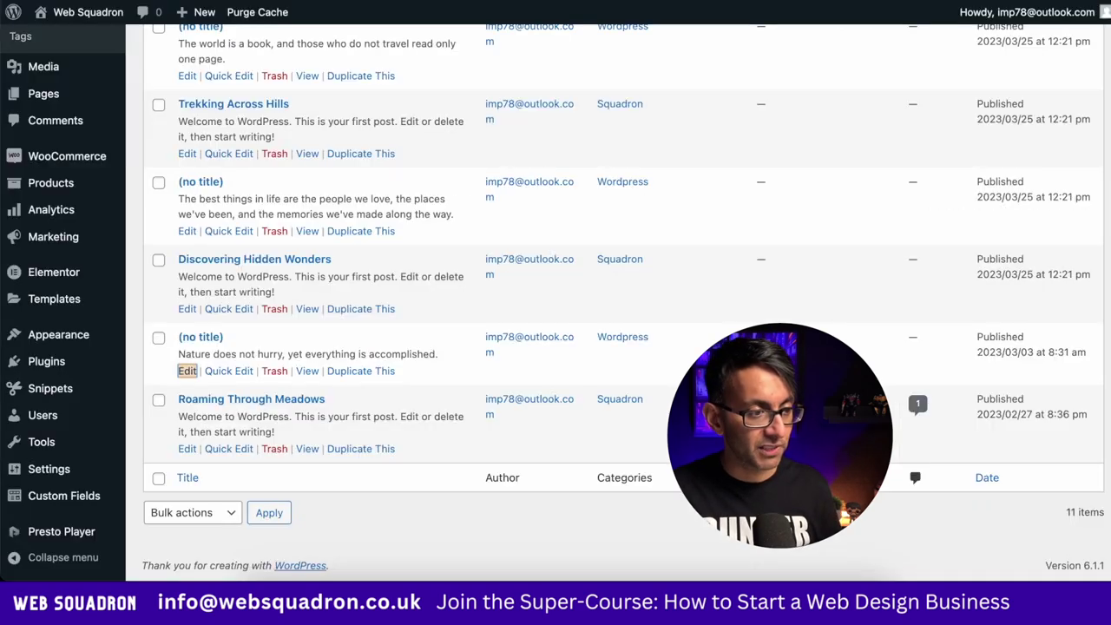
scroll(52, 210, "up", 15)
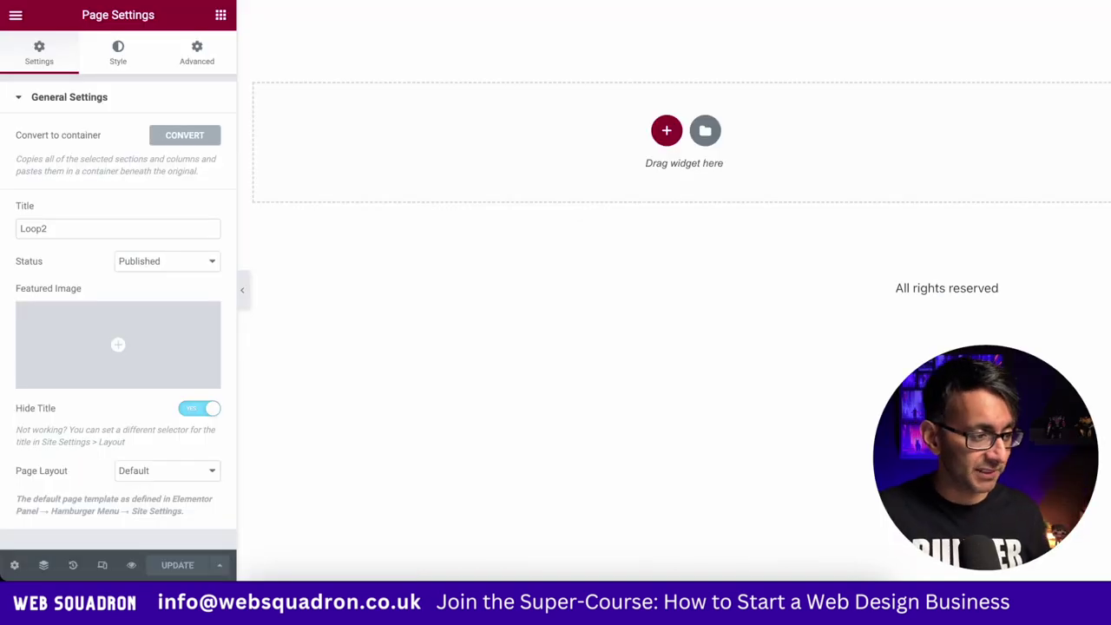
Search the widgets for "loop" and add a Loop Grid to the empty area of the Loop2 page
left_click(220, 14)
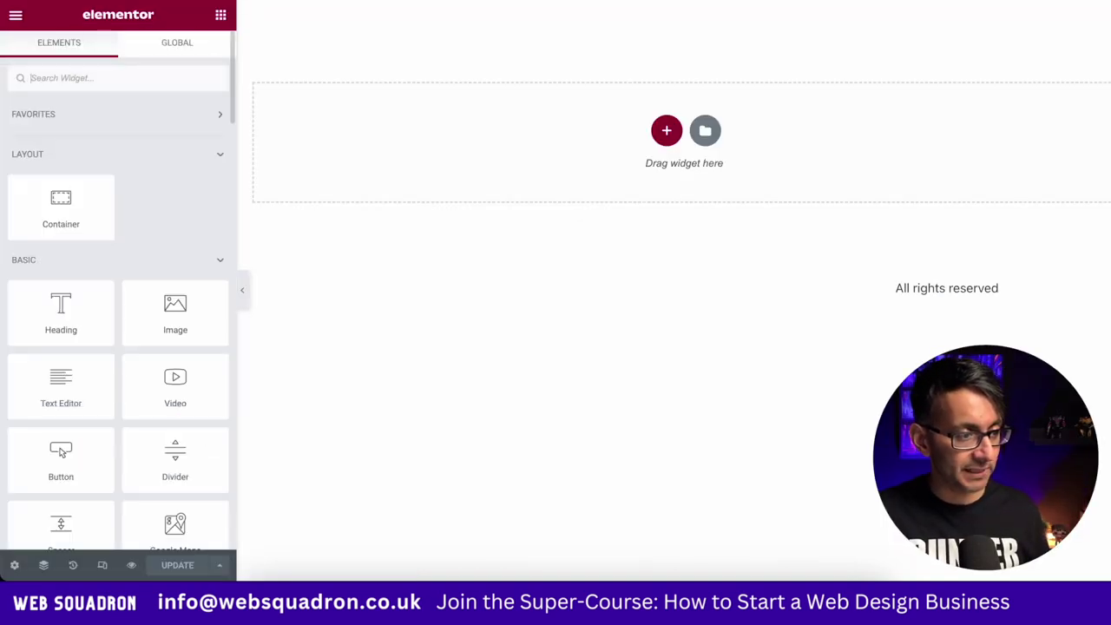
type("loop")
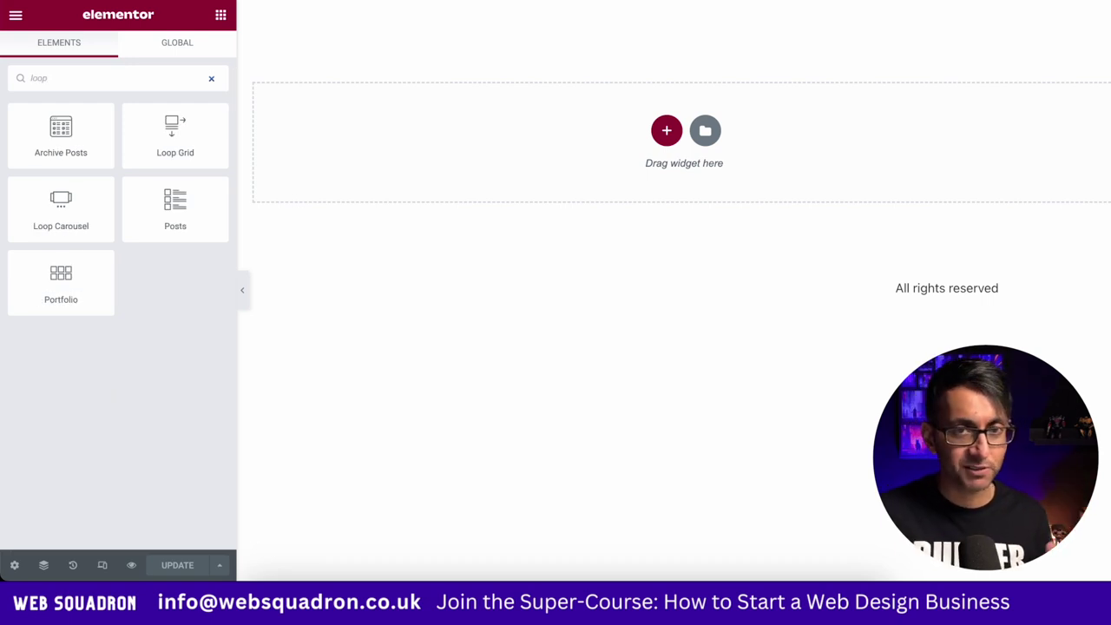
left_click_drag(174, 136, 503, 139)
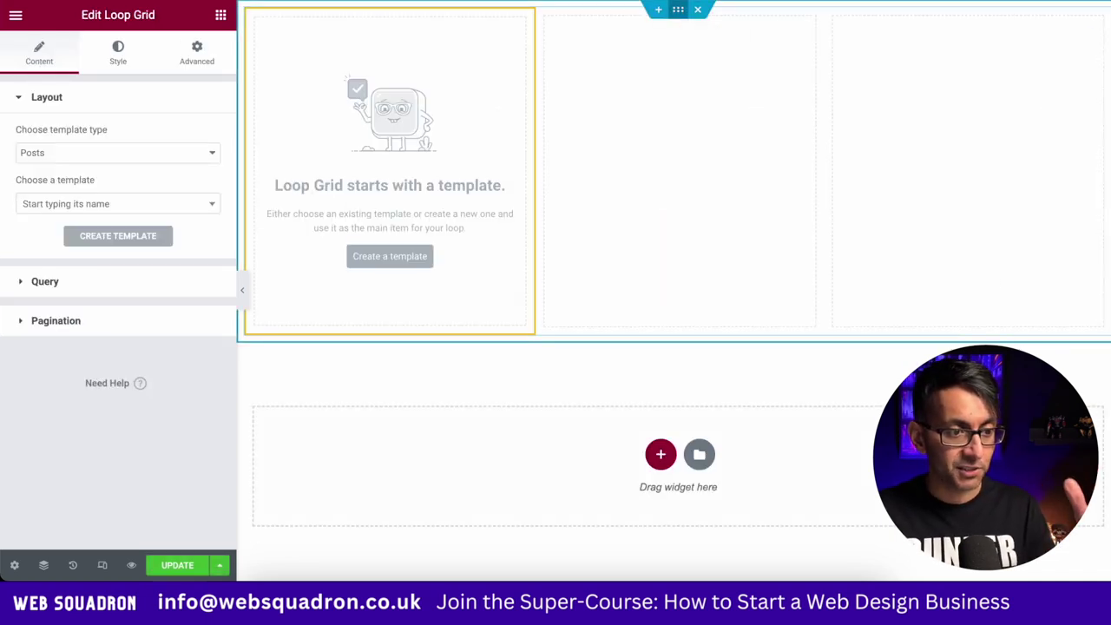
Set the boxed content width of the container around the Loop Grid to 1000 px
left_click(678, 10)
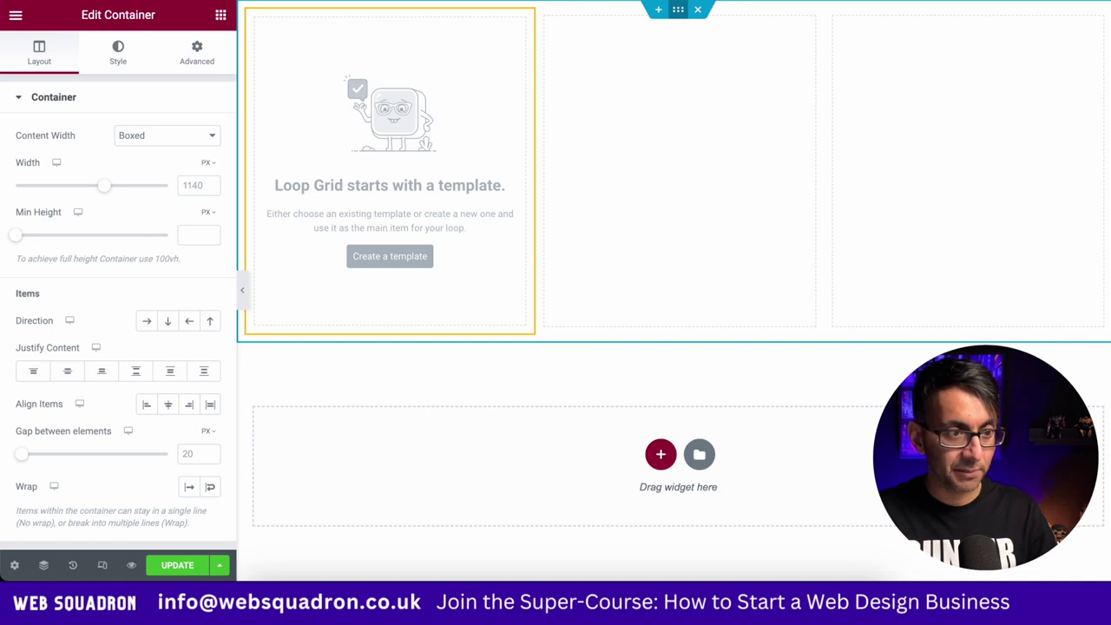
left_click(193, 184)
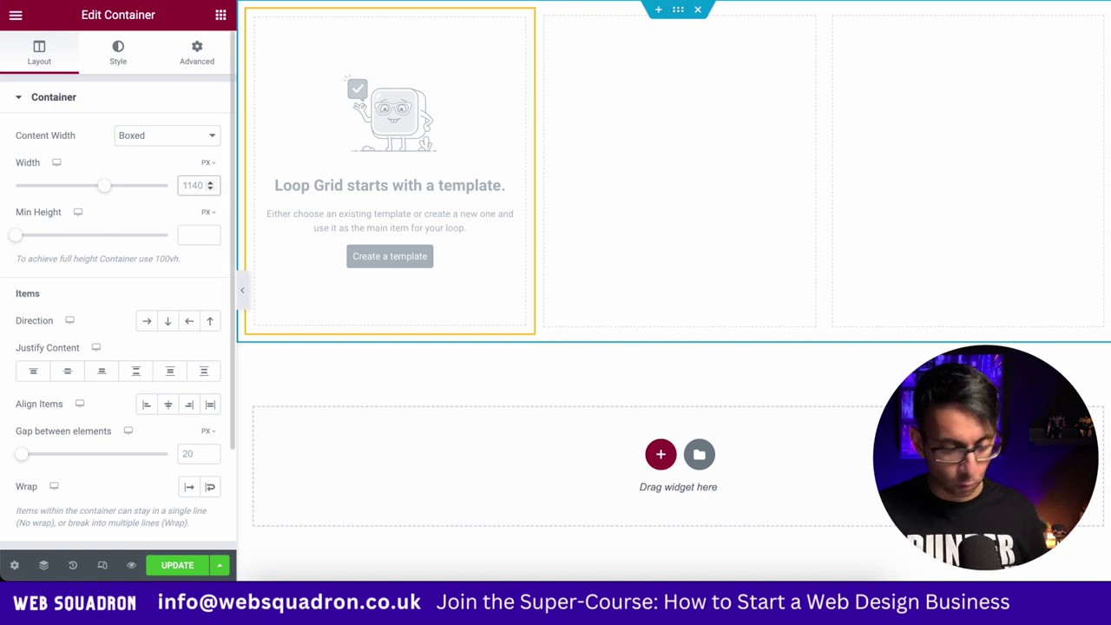
type("1000")
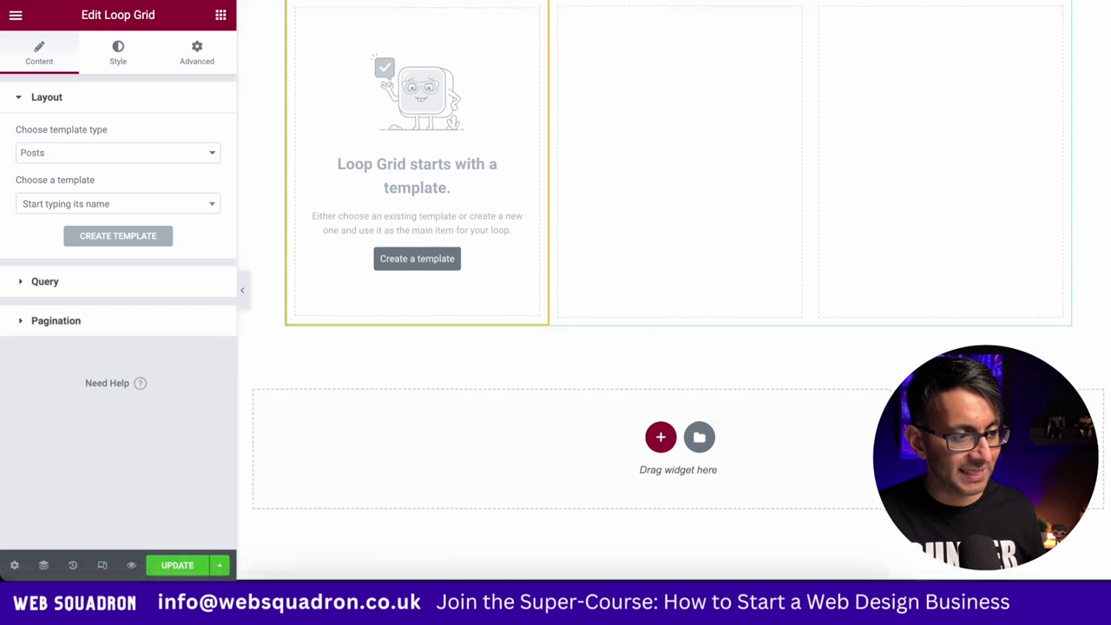
Create a new template from the Loop Grid, saving the page changes, and place a Call to Action widget in it
left_click(417, 260)
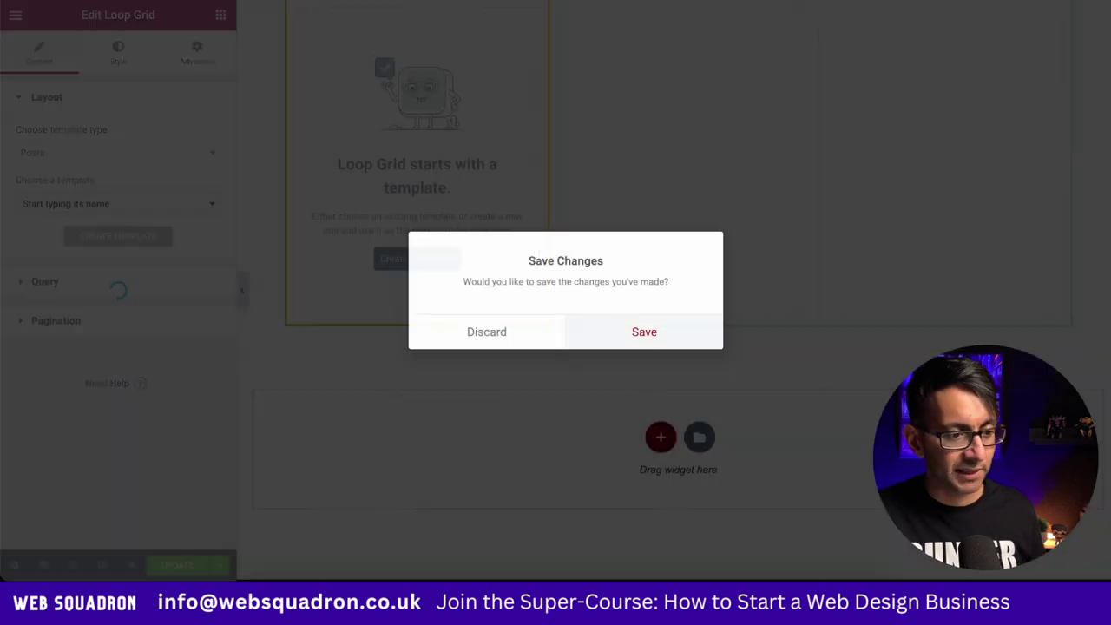
left_click(644, 332)
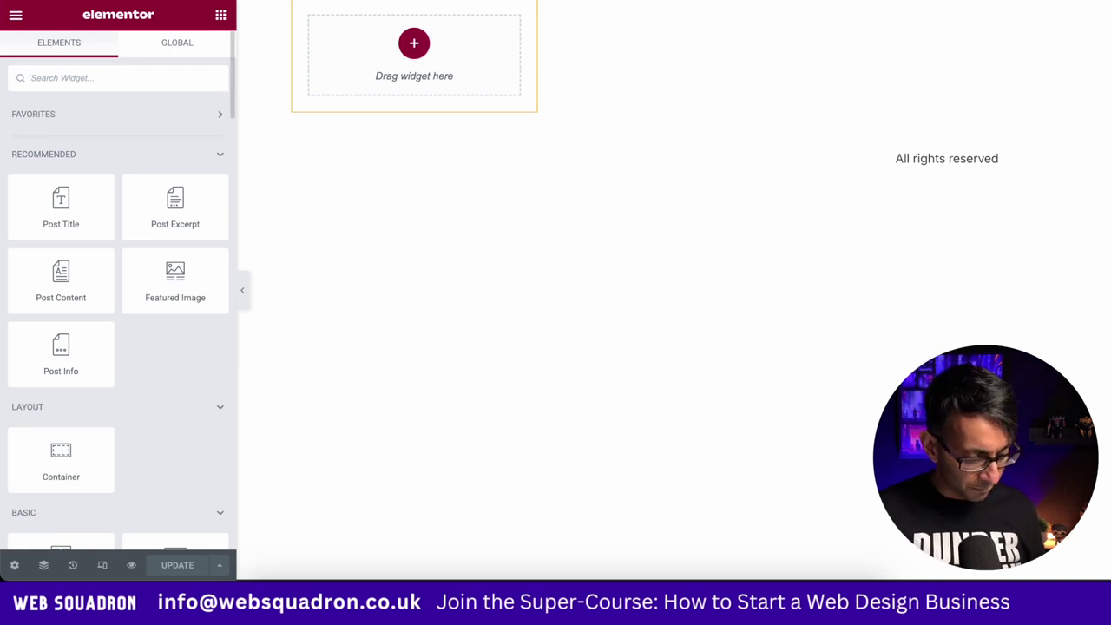
type("cta")
key("BackSpace")
key("BackSpace")
key("BackSpace")
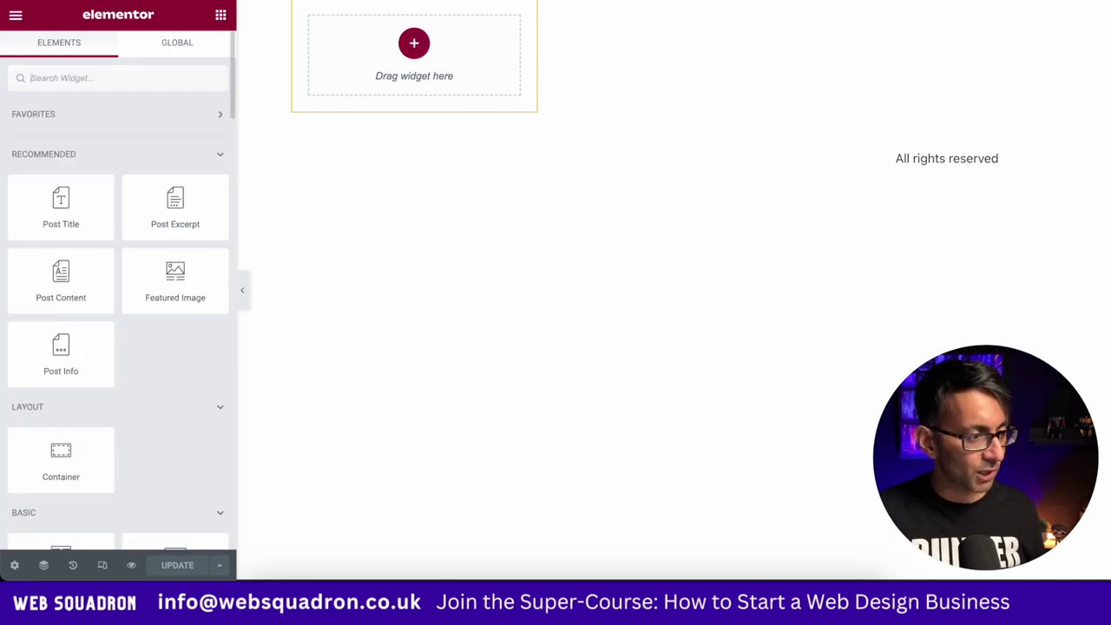
type("call")
left_click_drag(61, 135, 446, 45)
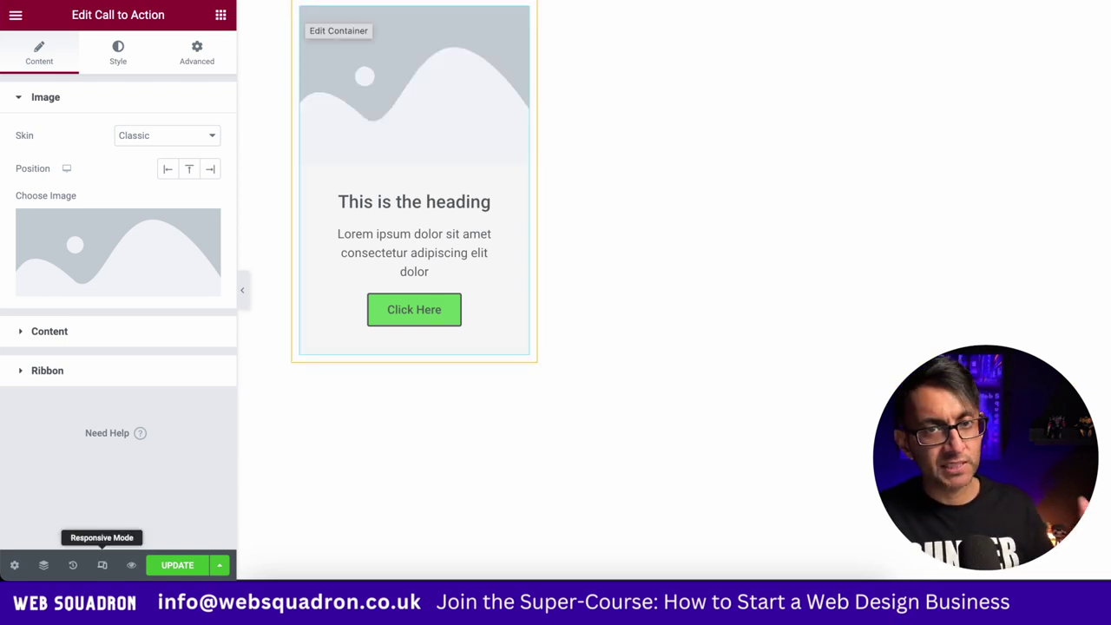
Remove the margin and padding of the loop template's container and set its minimum height to 300 px
left_click(43, 565)
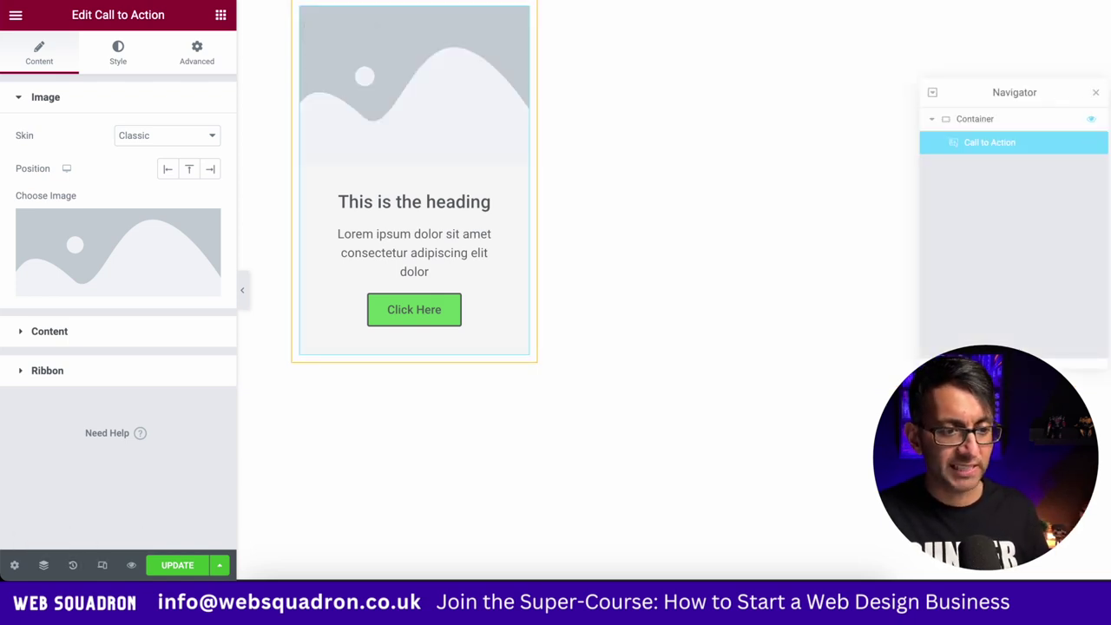
left_click_drag(1013, 92, 757, 85)
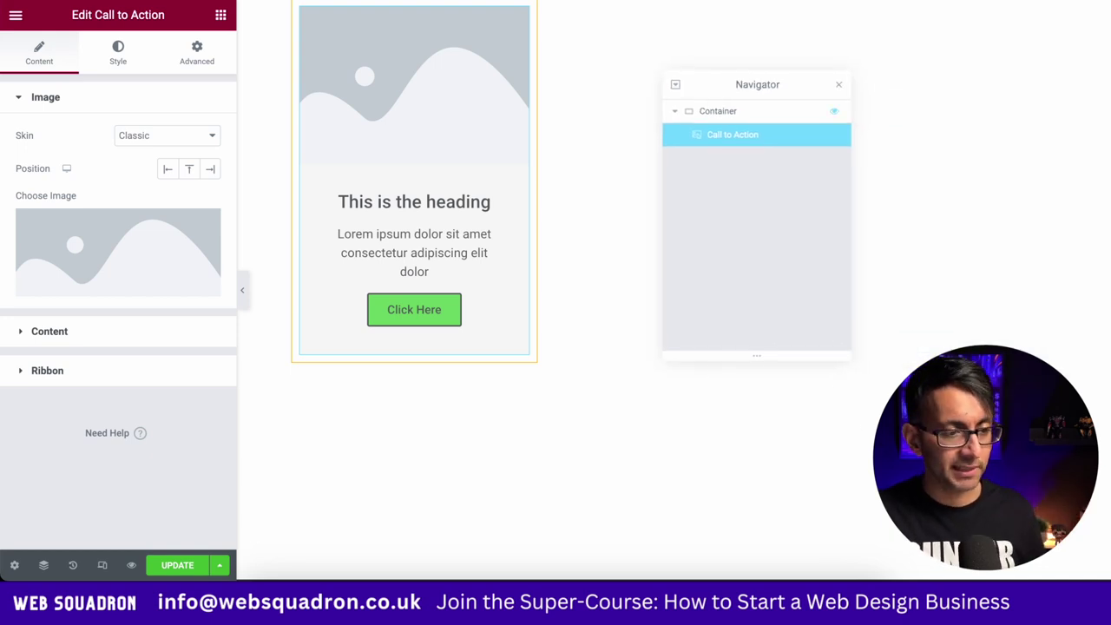
left_click(718, 111)
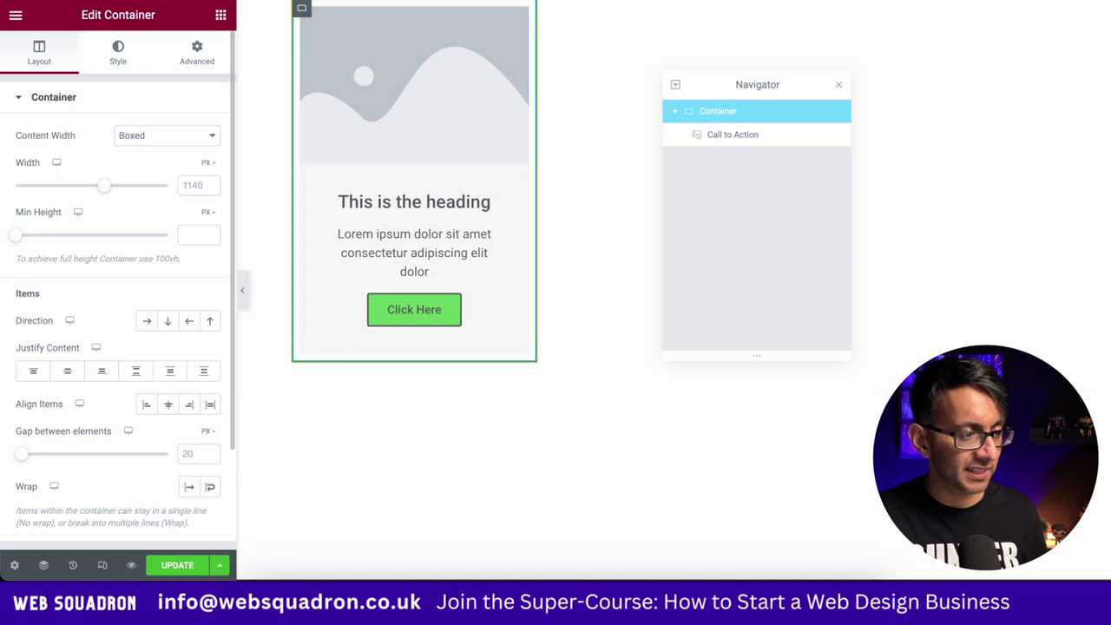
left_click(197, 52)
left_click(210, 153)
left_click(210, 214)
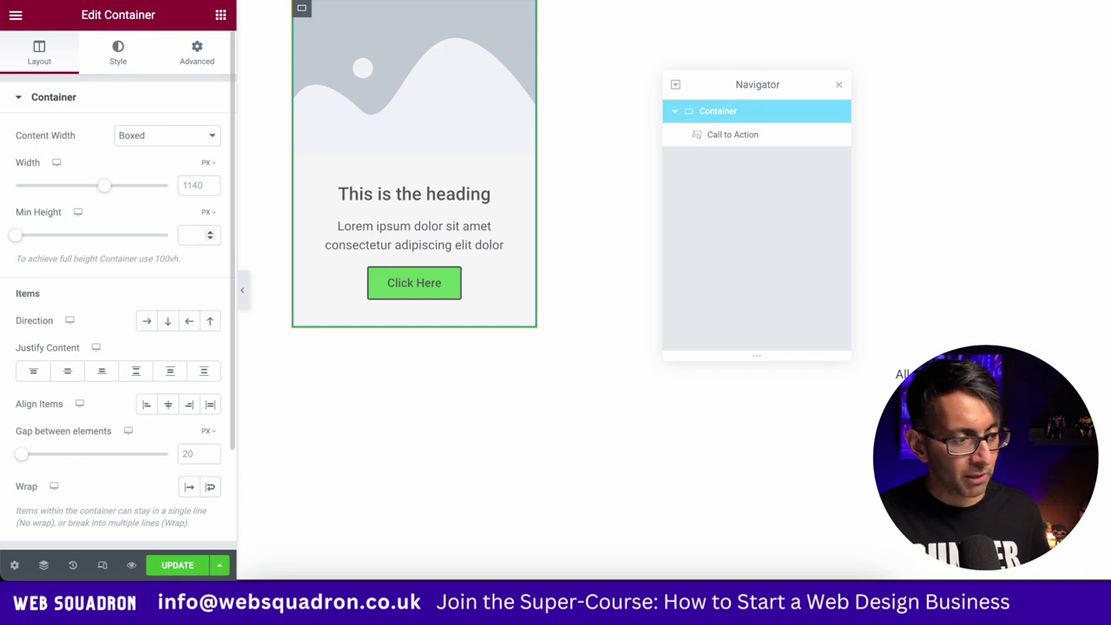
left_click(193, 234)
type("300")
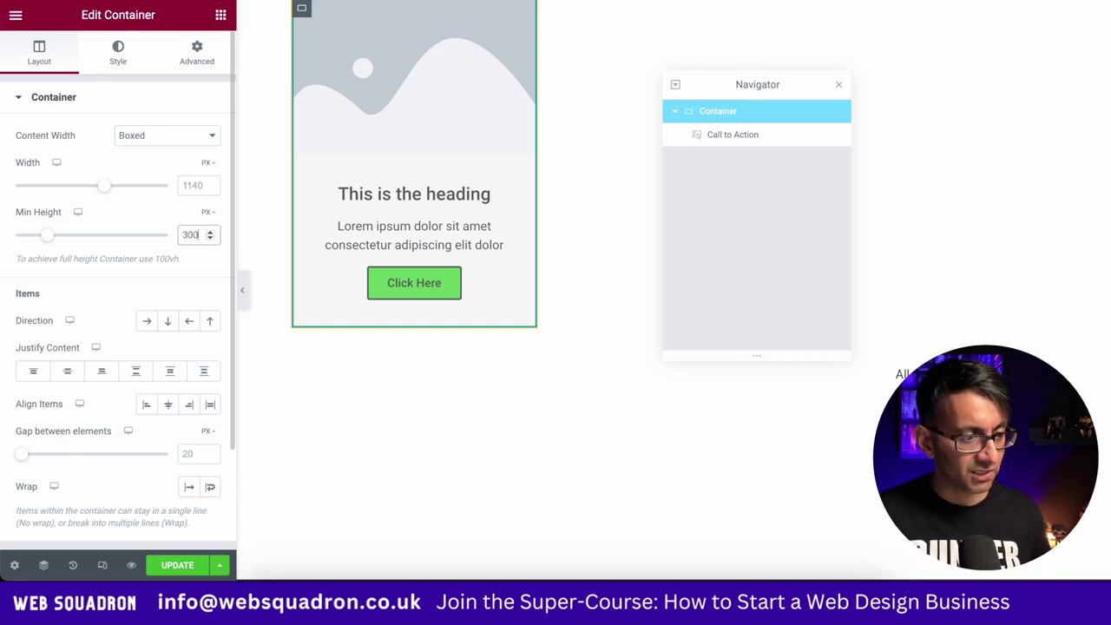
Use the dynamic Featured Image tag as the Call to Action widget's image
left_click(731, 134)
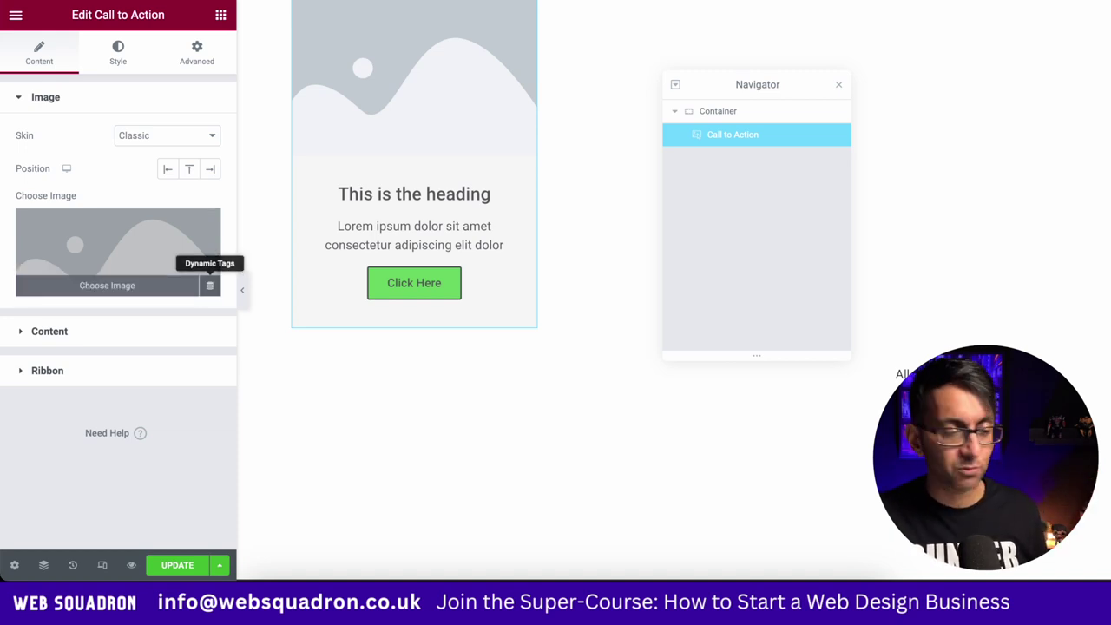
left_click(210, 285)
left_click(70, 335)
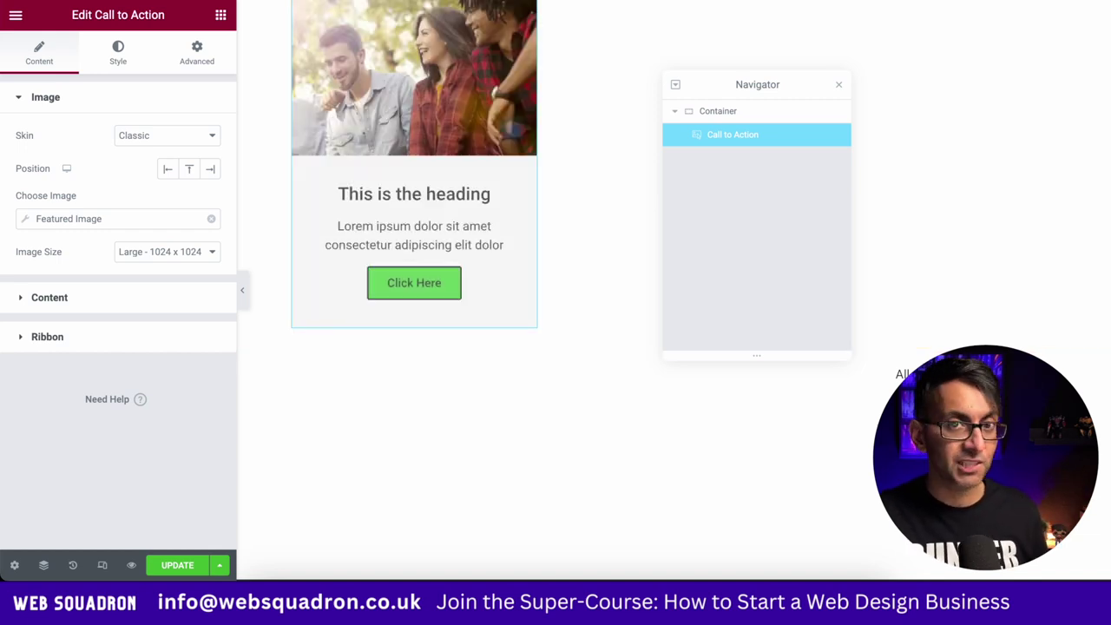
Change the Call to Action skin to Cover and its image size to Full
left_click(186, 137)
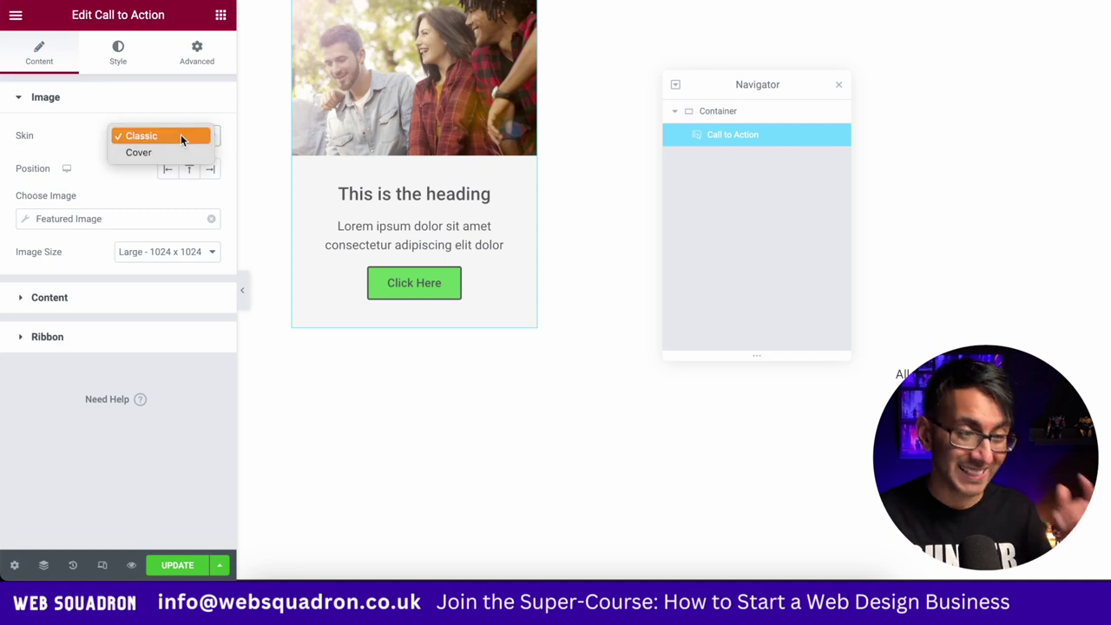
left_click(178, 150)
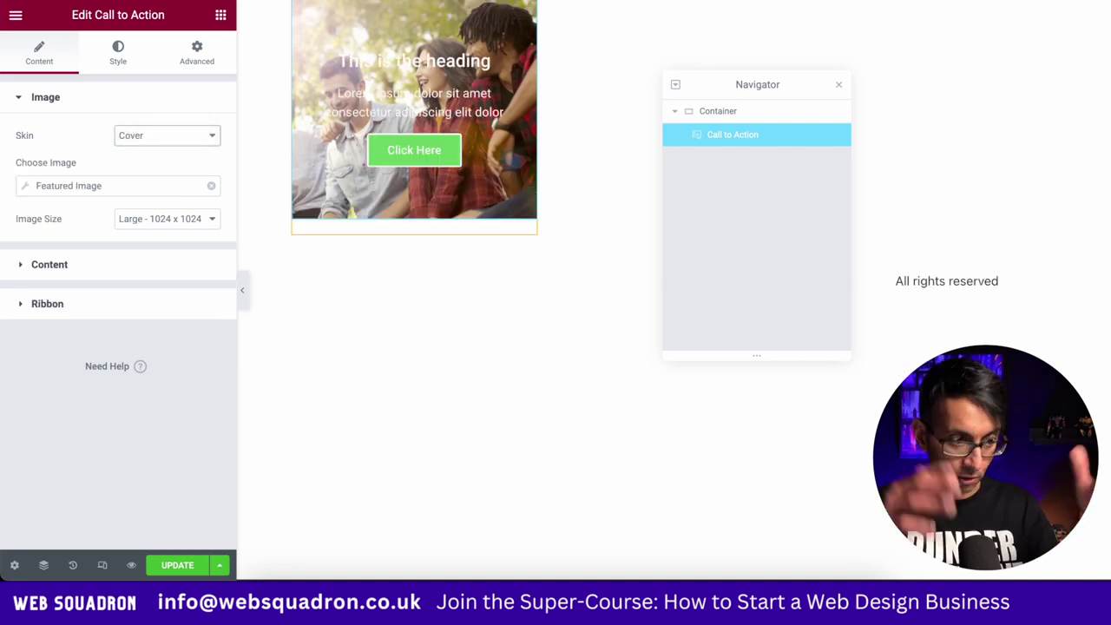
left_click(167, 219)
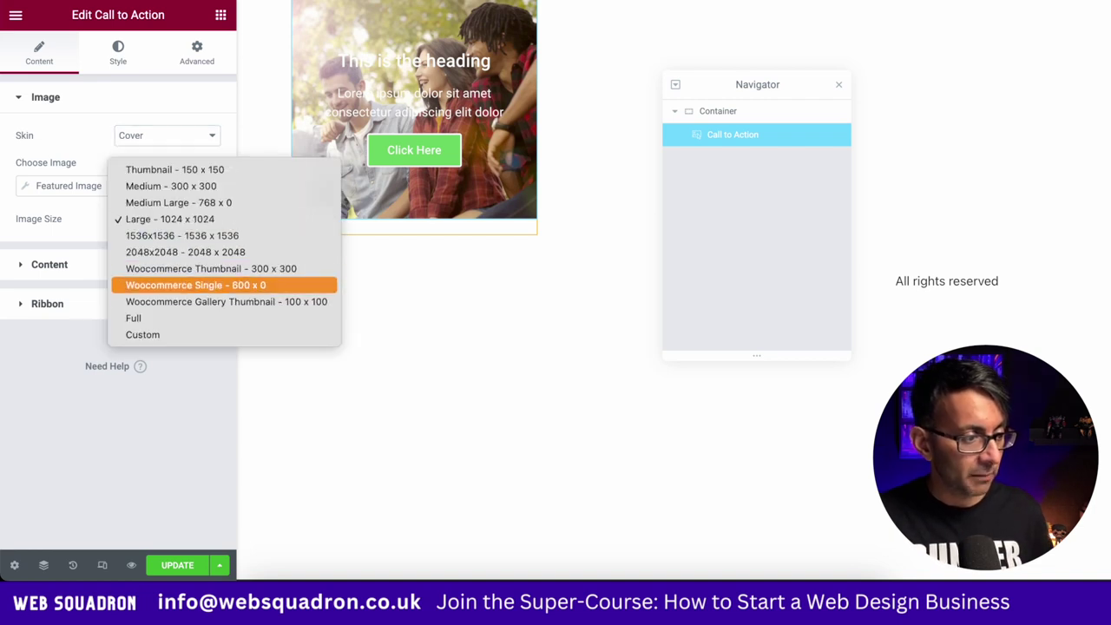
left_click(139, 317)
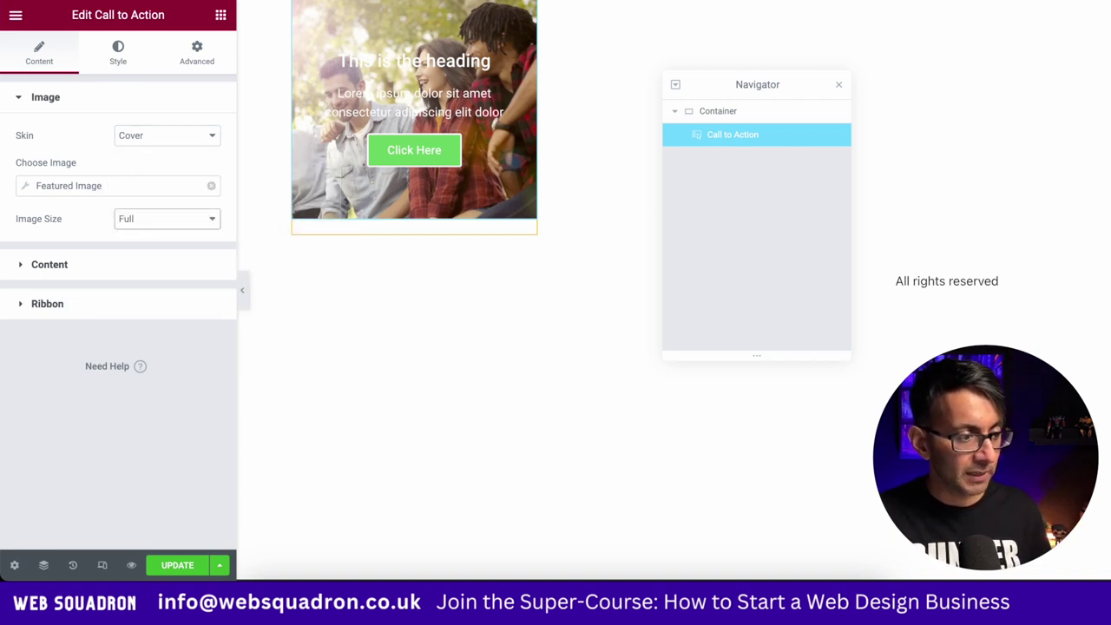
Clear the Call to Action's description and button text, and use the dynamic Post Title tag as its title
left_click(50, 264)
key("ctrl+a")
key("BackSpace")
key("shift+Tab")
key("BackSpace")
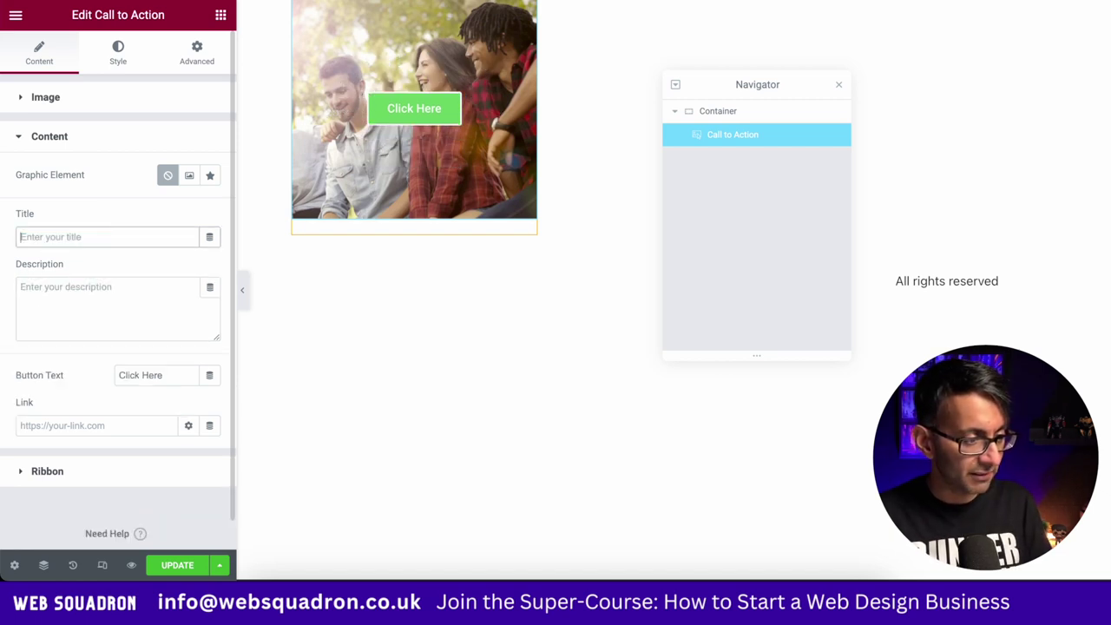
key("Tab")
key("Tab")
key("BackSpace")
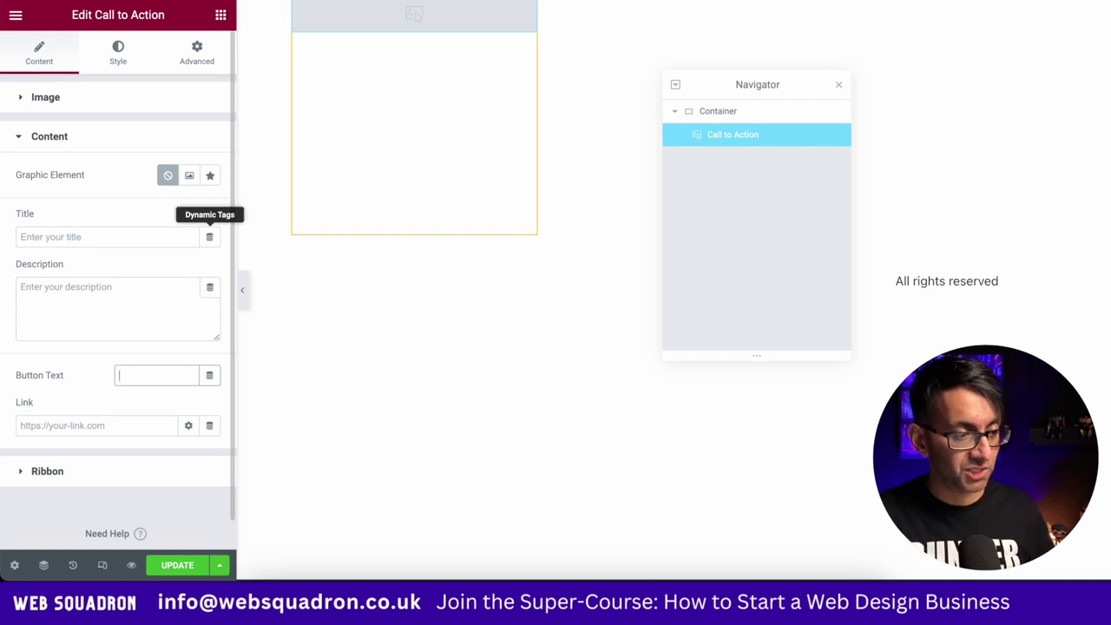
left_click(209, 236)
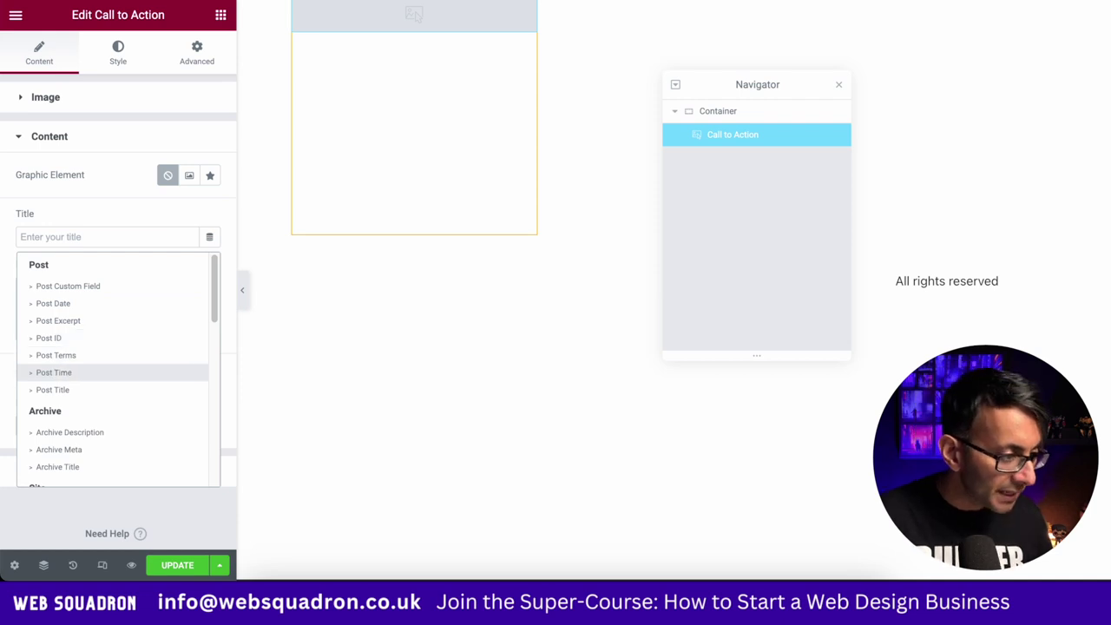
left_click(98, 389)
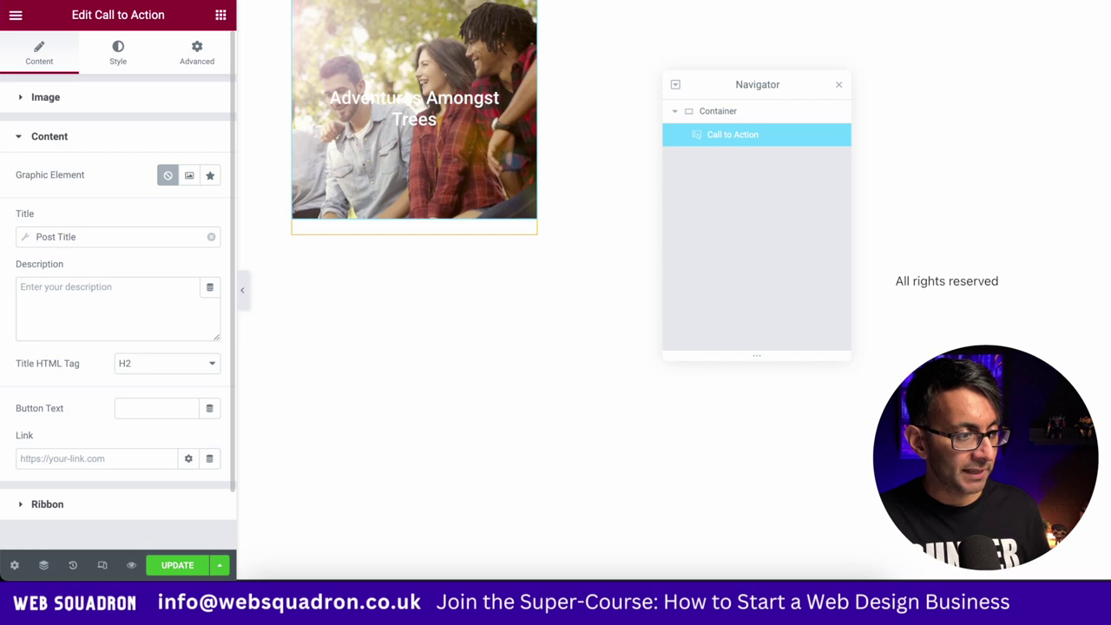
Align the Call to Action's content to the left and bottom of its box, with 15 px padding on all sides
left_click(118, 52)
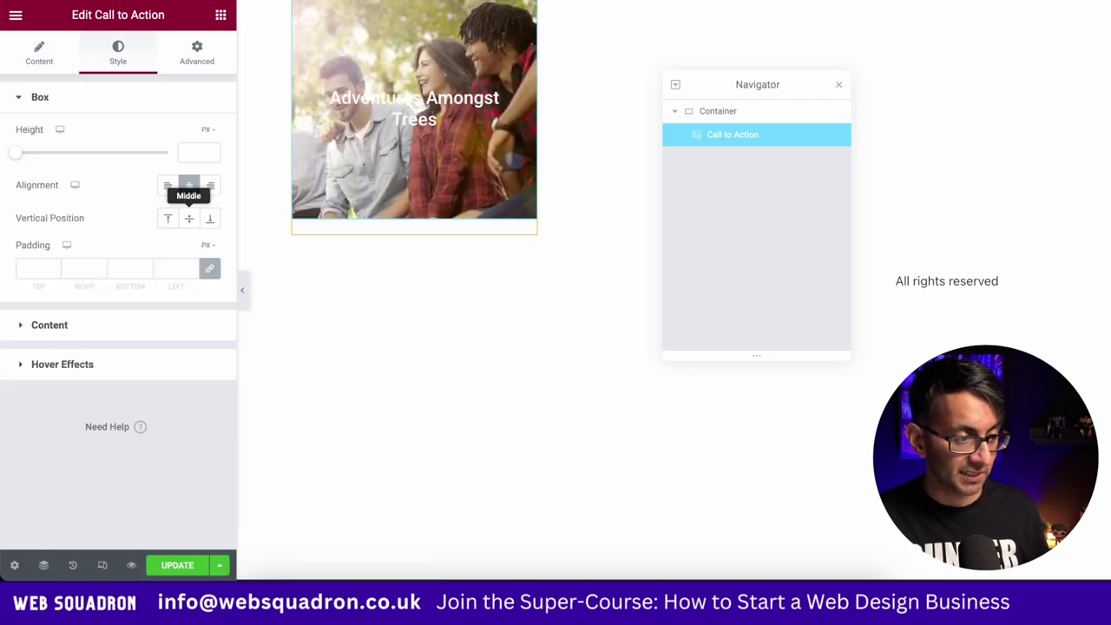
left_click(167, 185)
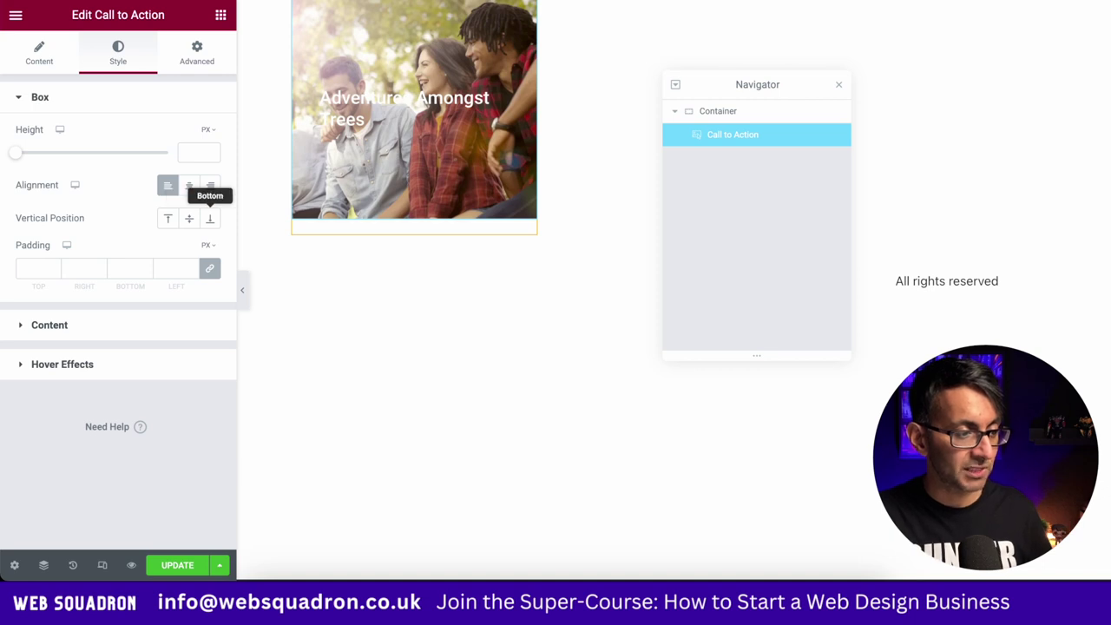
left_click(209, 218)
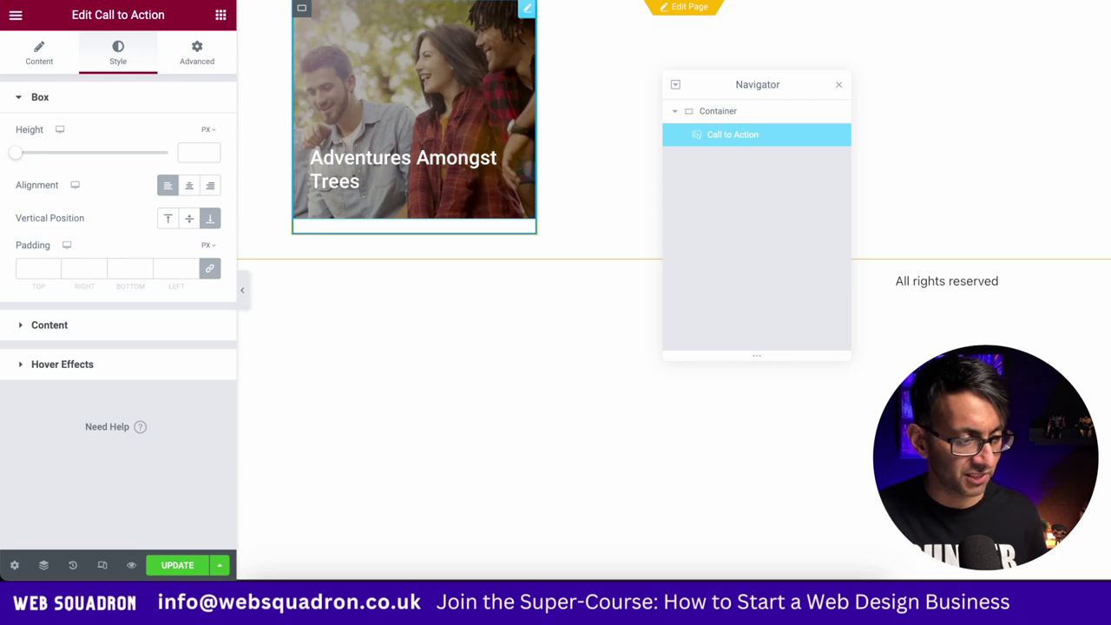
double_click(209, 268)
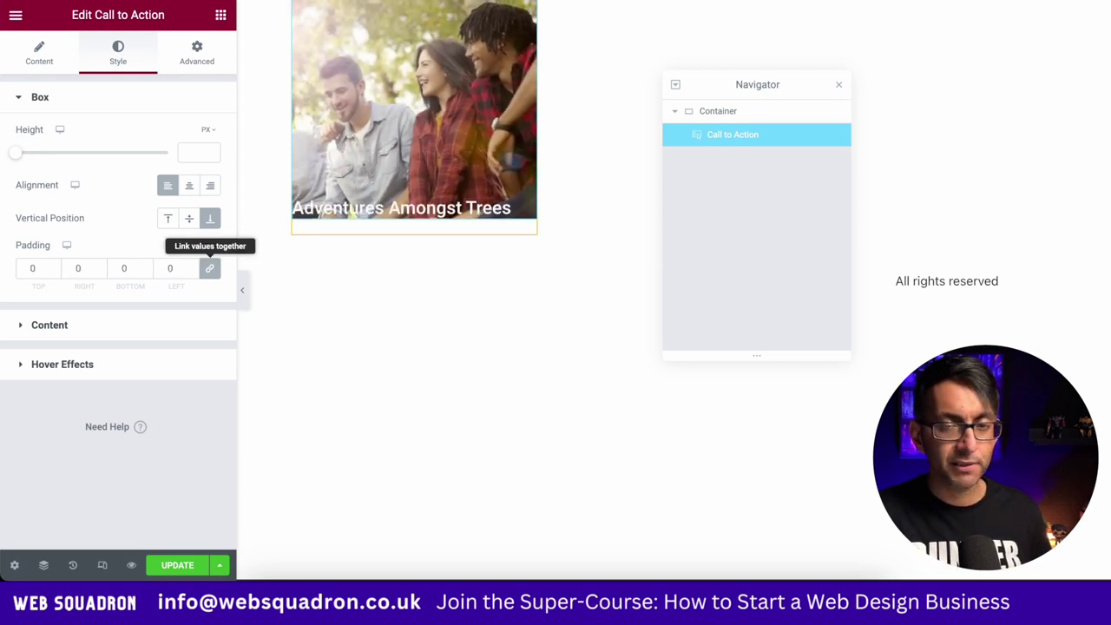
left_click(125, 269)
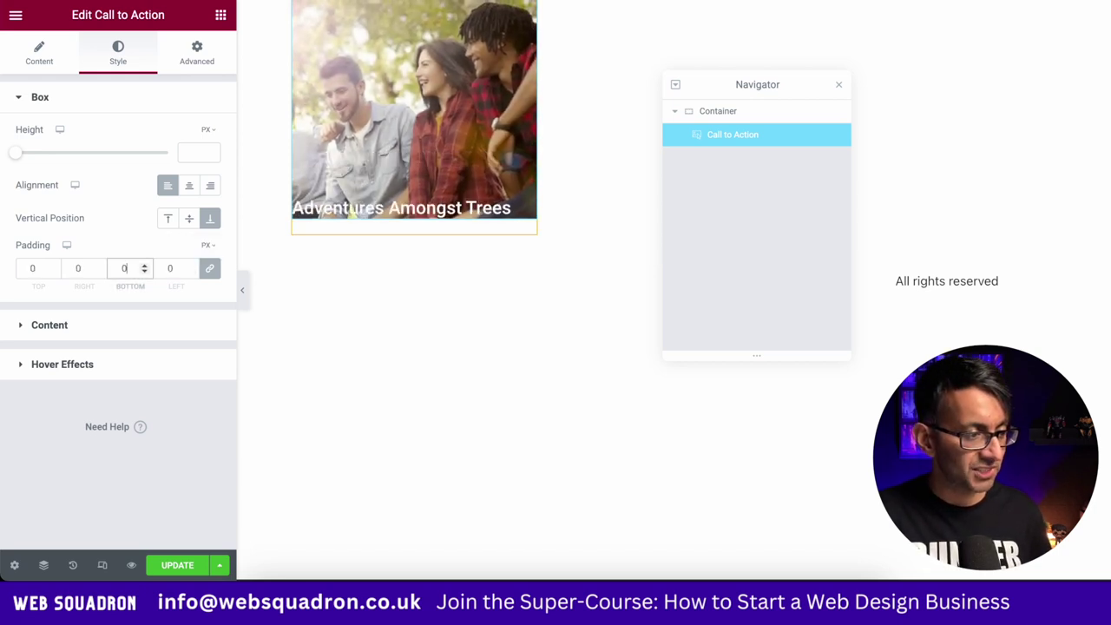
type("15")
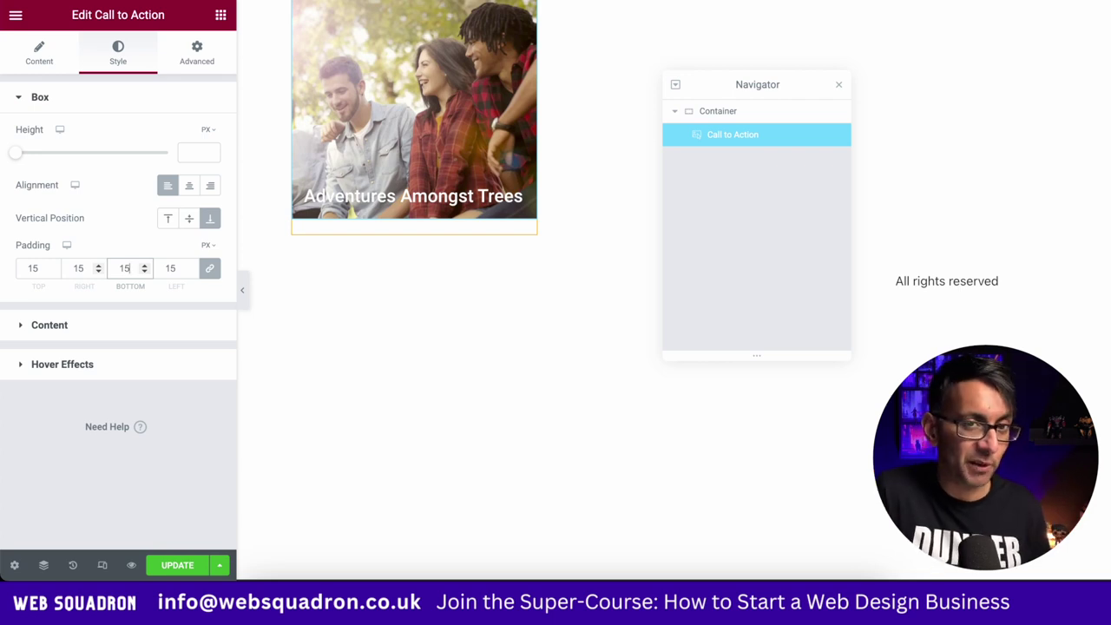
Set the Call to Action title's typography to the Antonio font, size 30 px, with 1 px letter spacing
left_click(49, 324)
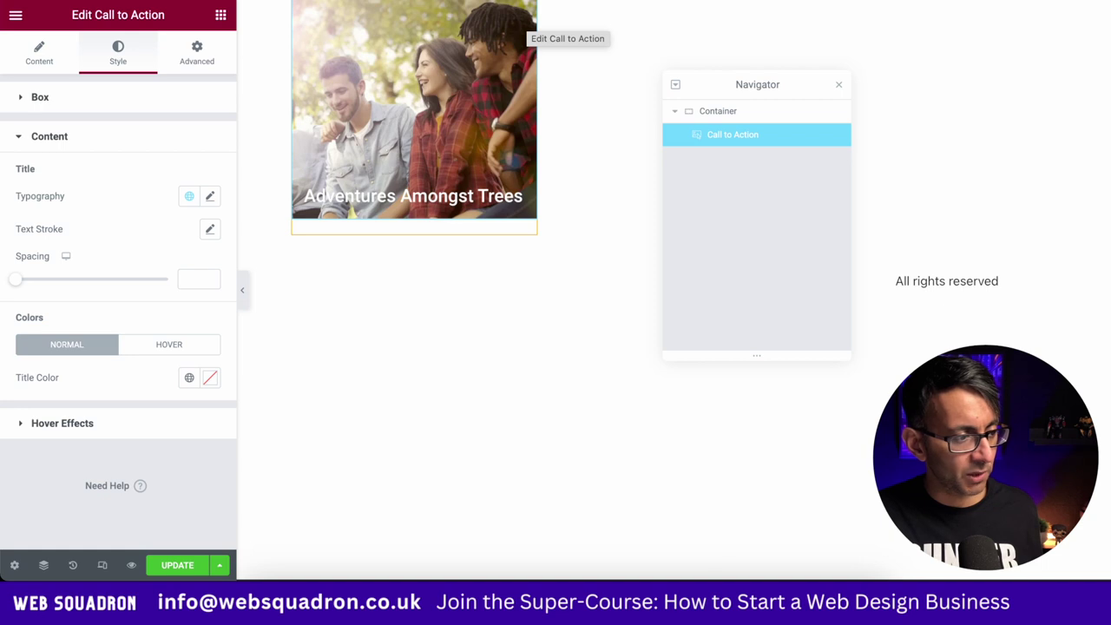
left_click(209, 196)
left_click(162, 269)
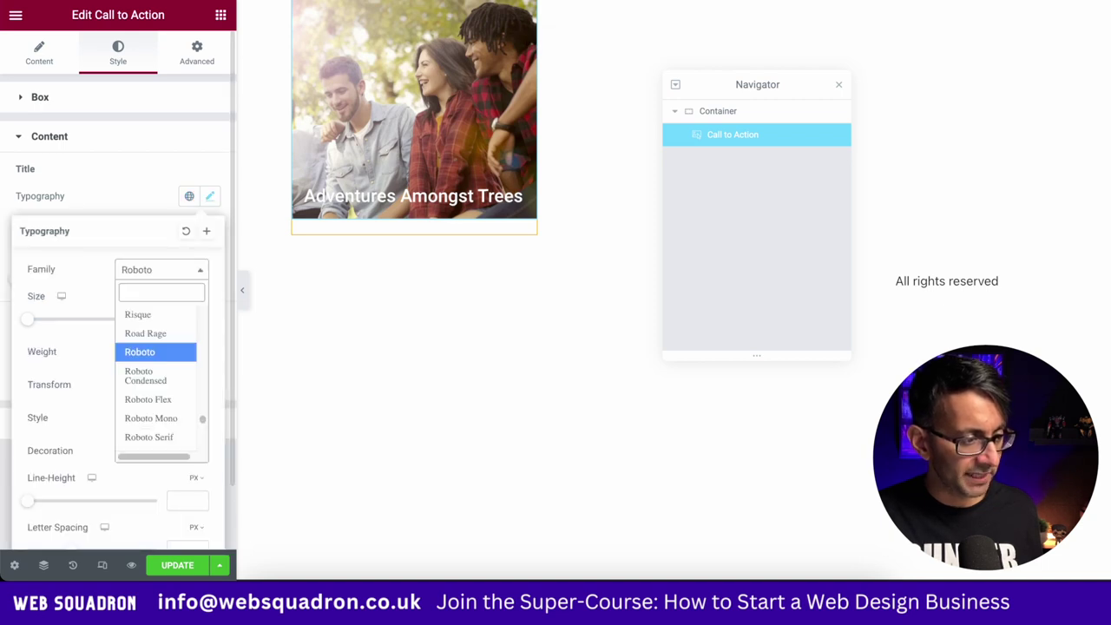
type("ant")
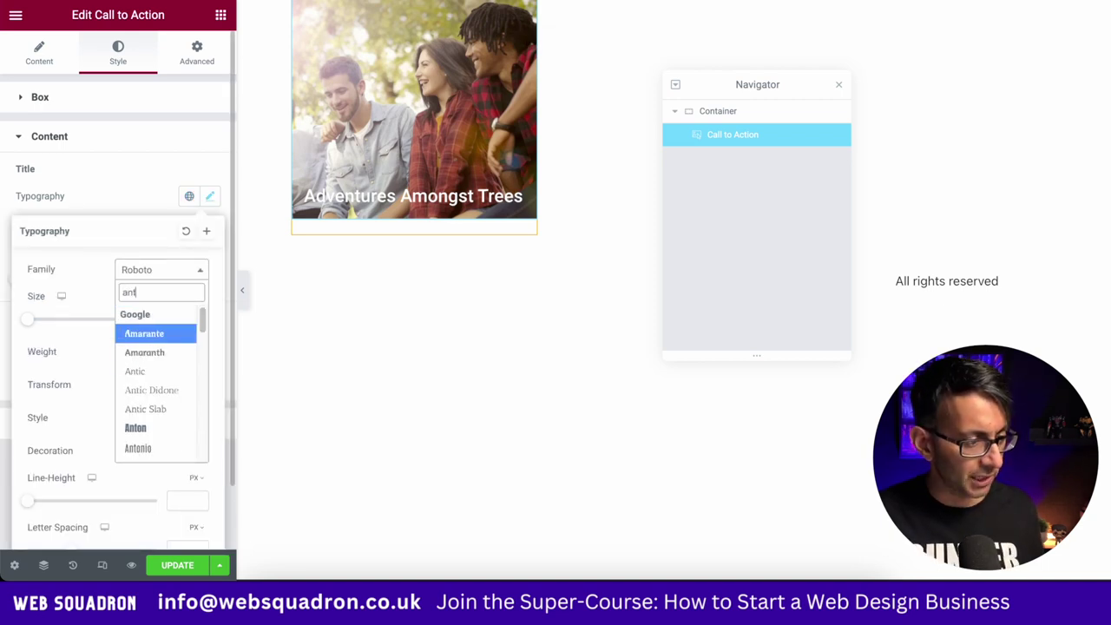
key("Down")
key("Return")
left_click(183, 318)
type("30")
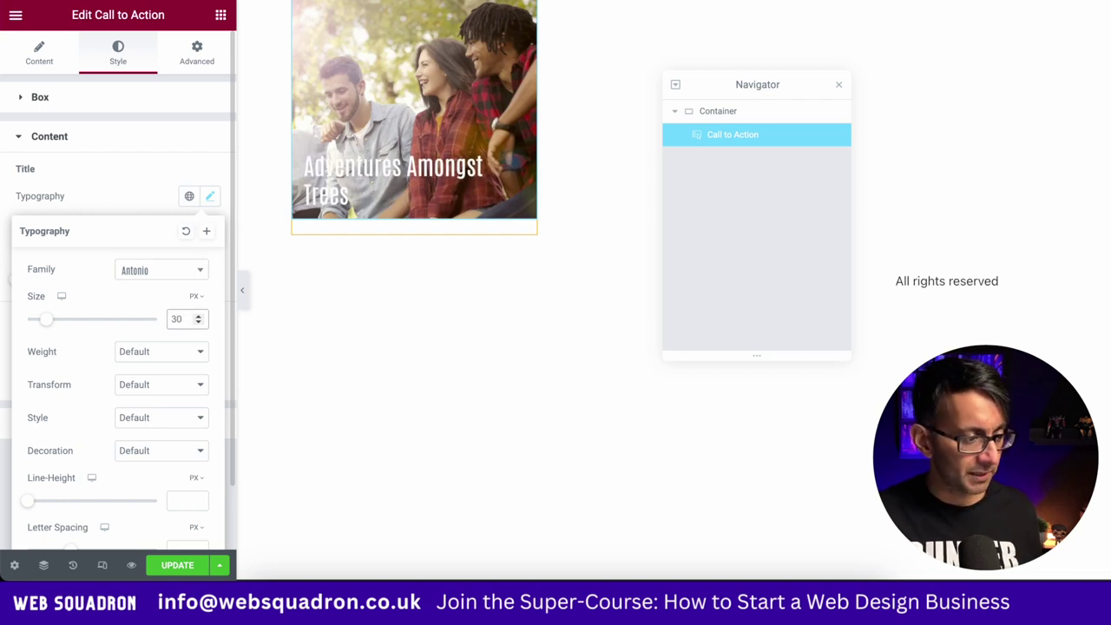
scroll(187, 490, "down", 2)
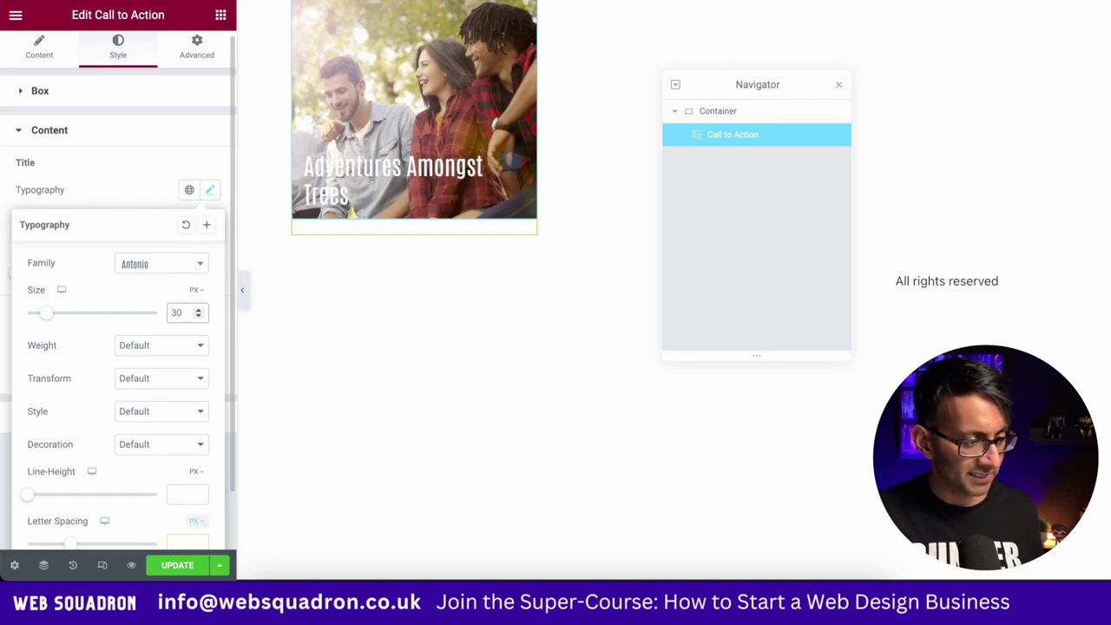
left_click(181, 477)
type("1")
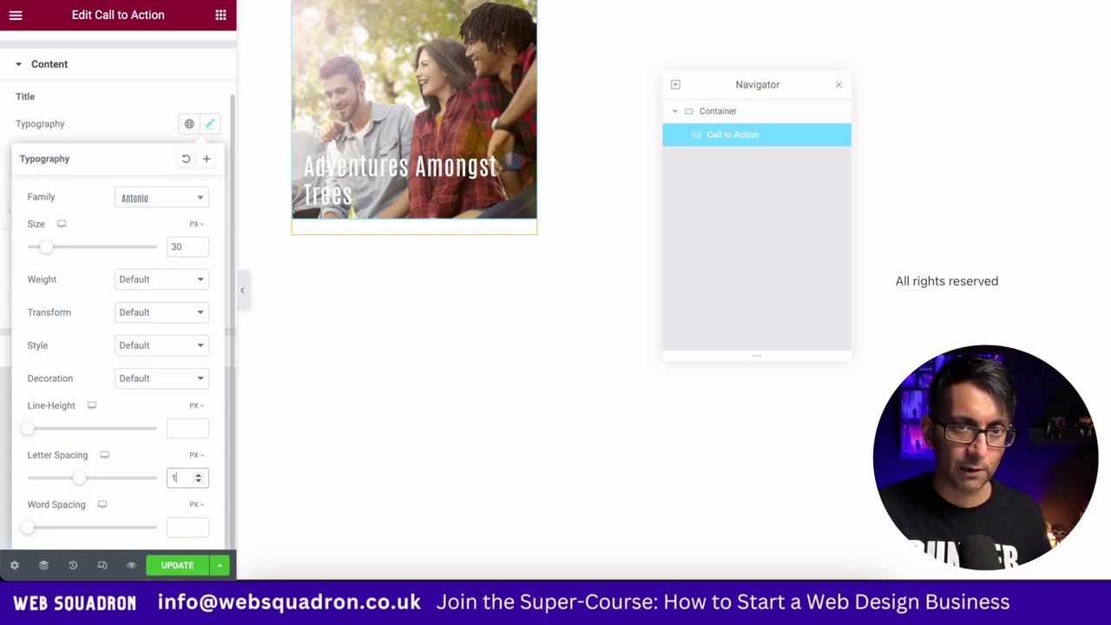
left_click(50, 64)
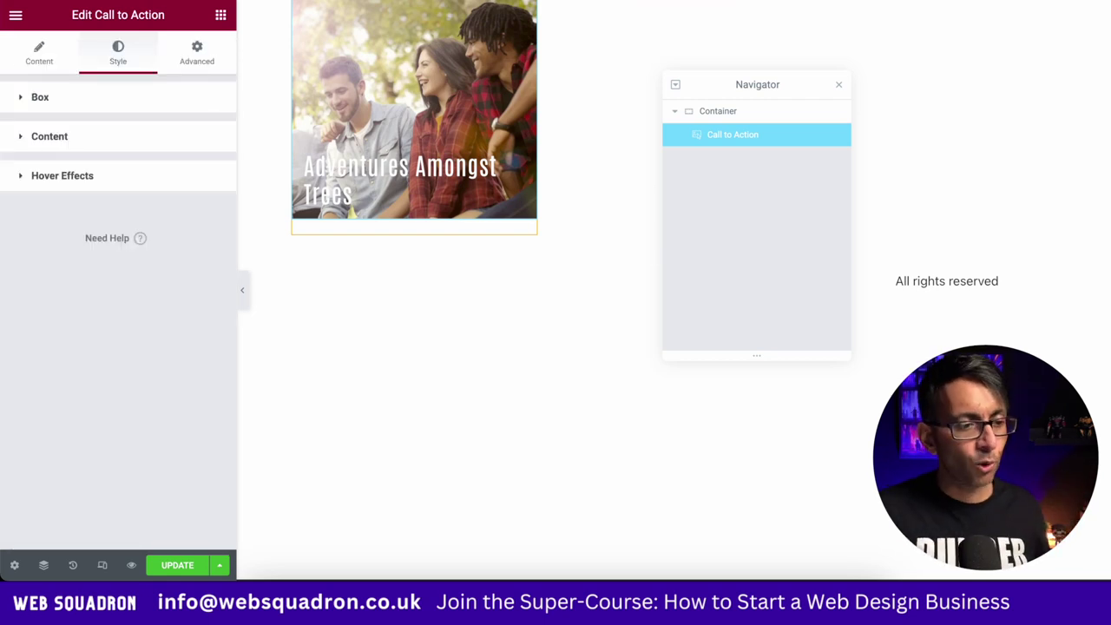
Set the Call to Action box's height to 300 px to match its container's minimum height
left_click(718, 111)
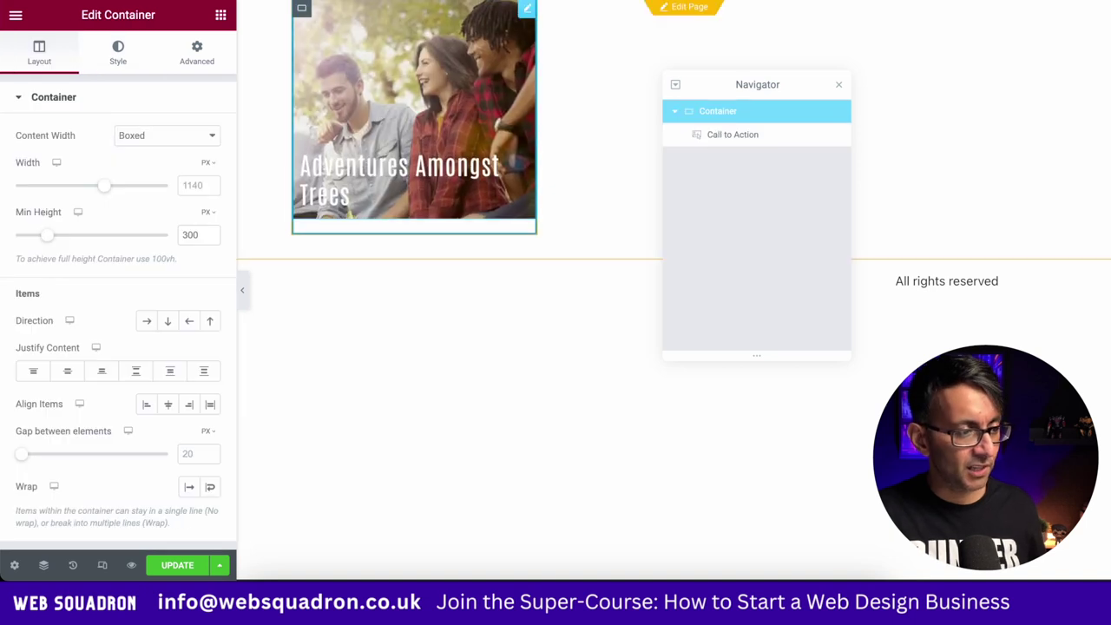
left_click(732, 135)
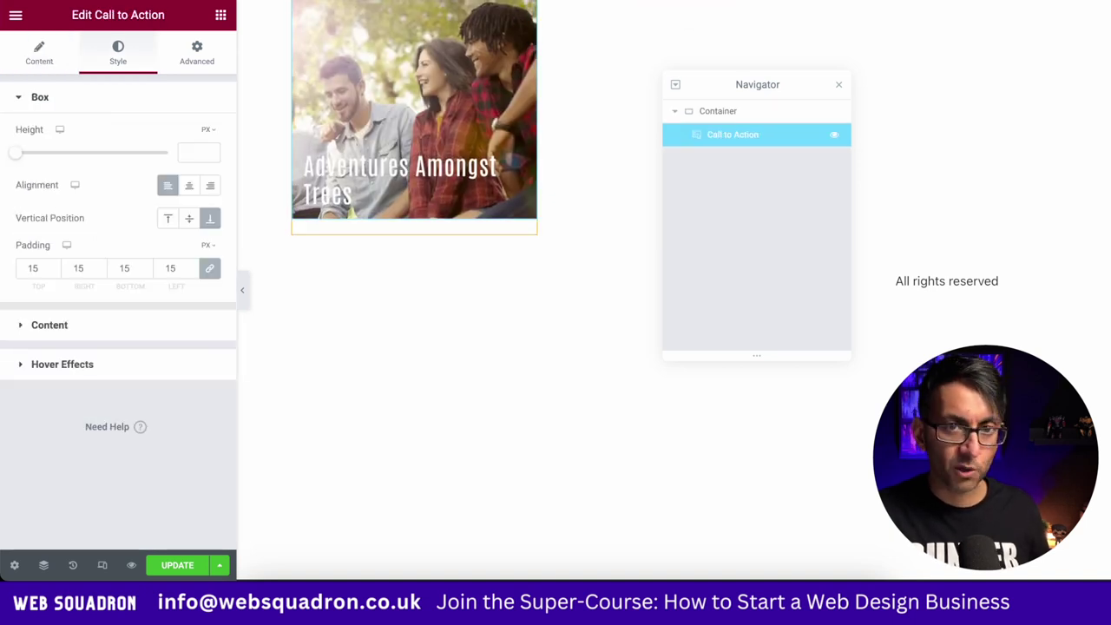
left_click(193, 152)
type("300")
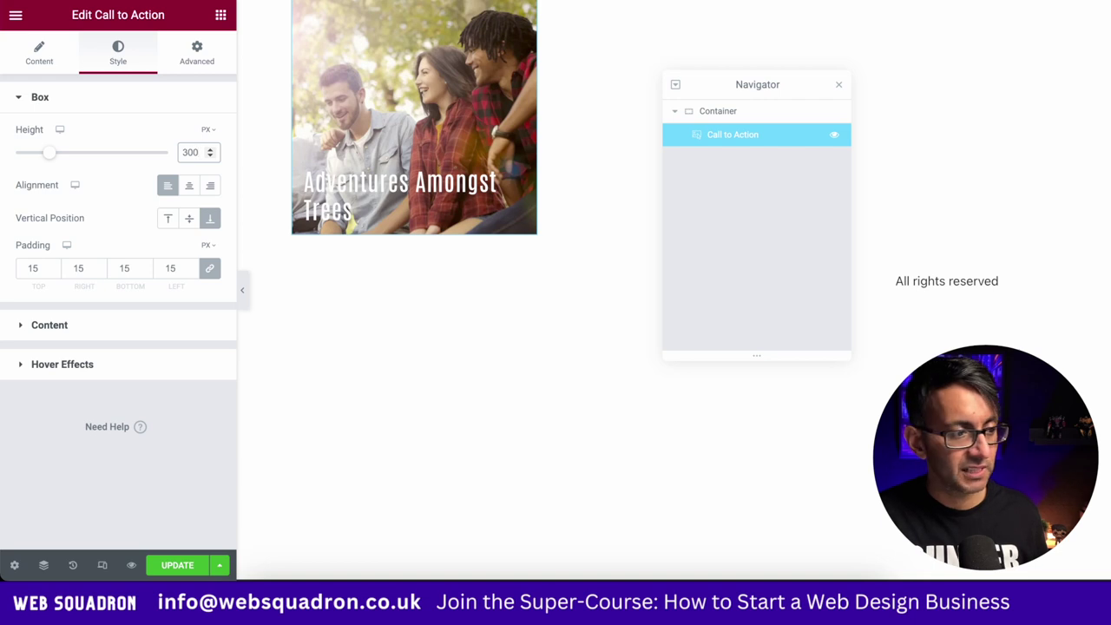
Link the Call to Action to the dynamic Post URL and apply the link on the Whole Box
left_click(39, 53)
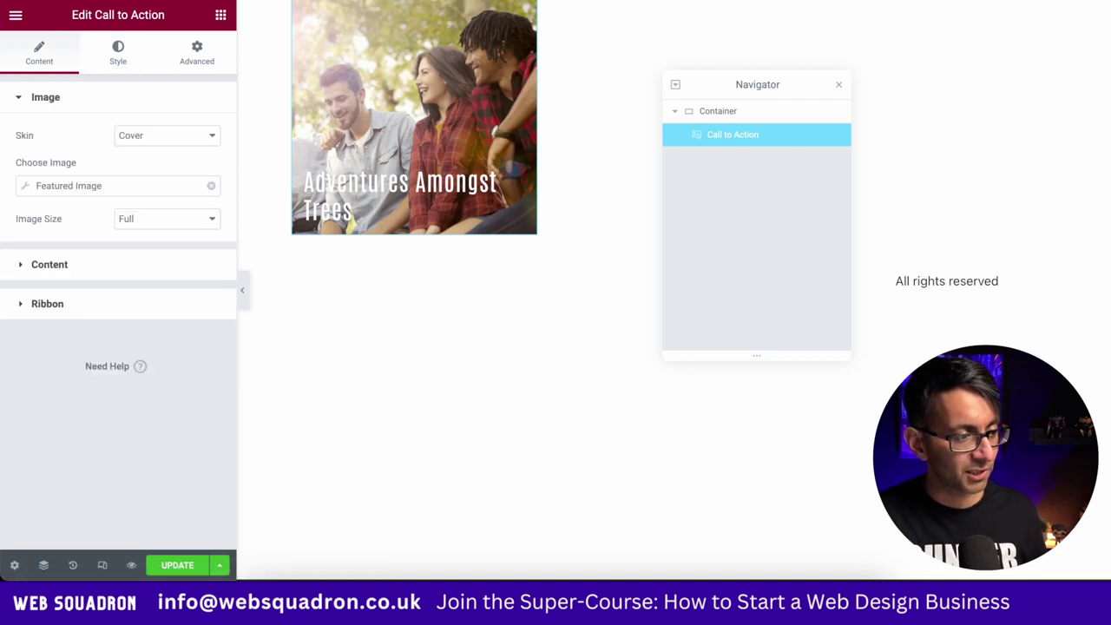
left_click(112, 263)
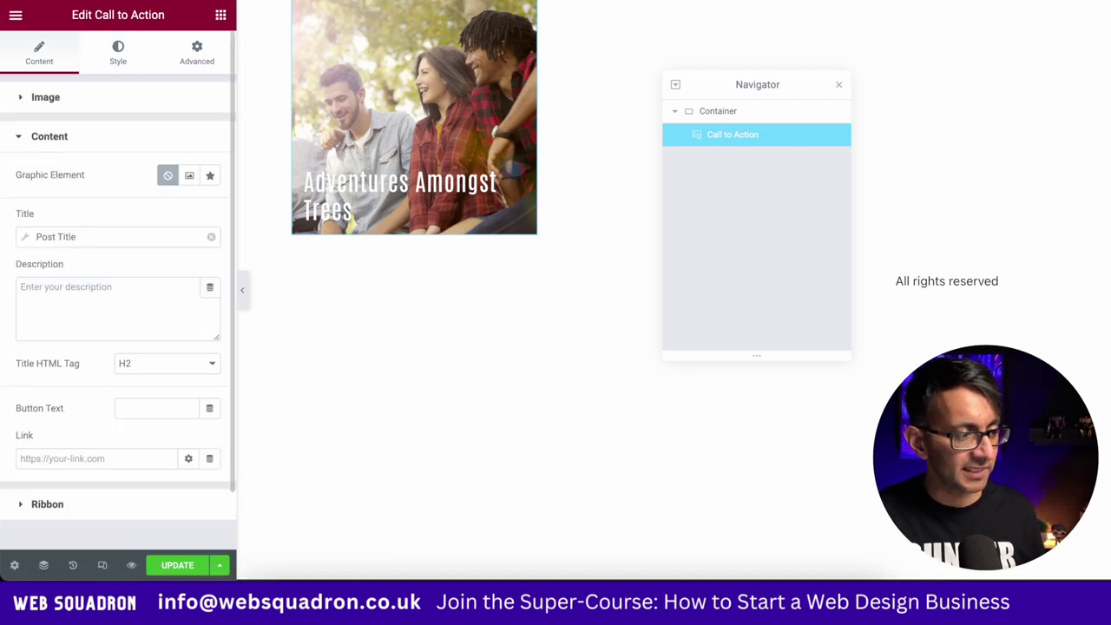
scroll(118, 286, "down", 1)
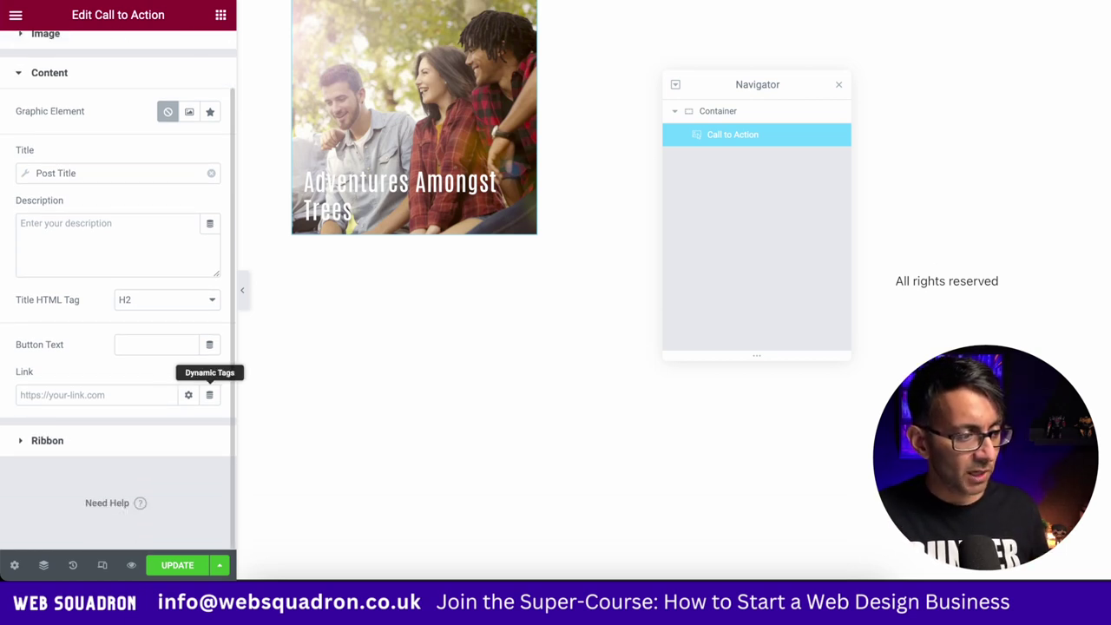
left_click(209, 395)
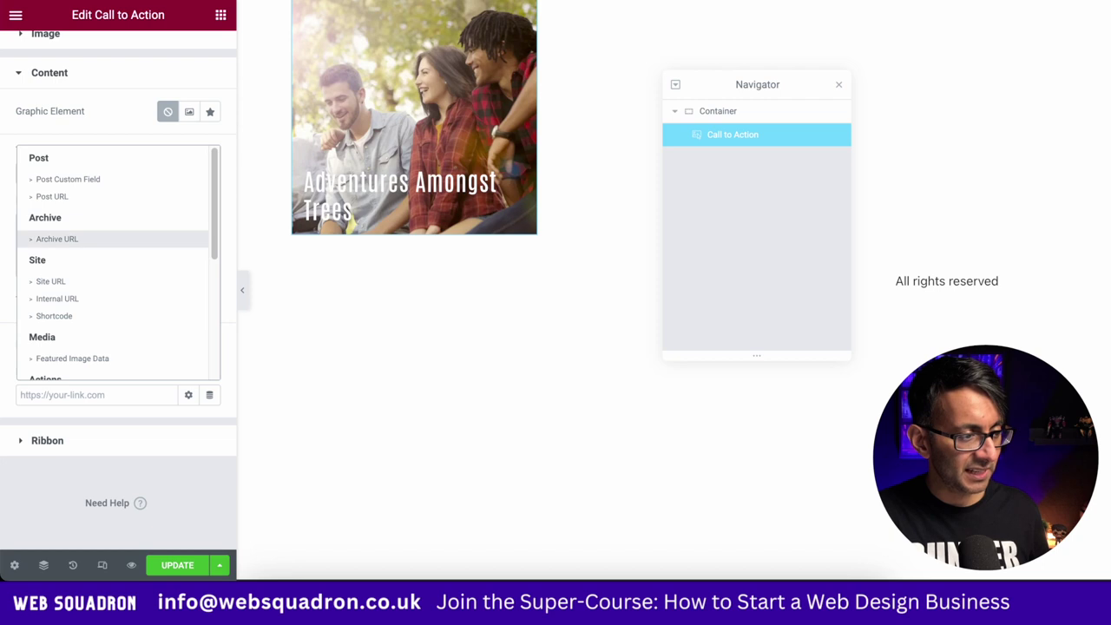
left_click(91, 197)
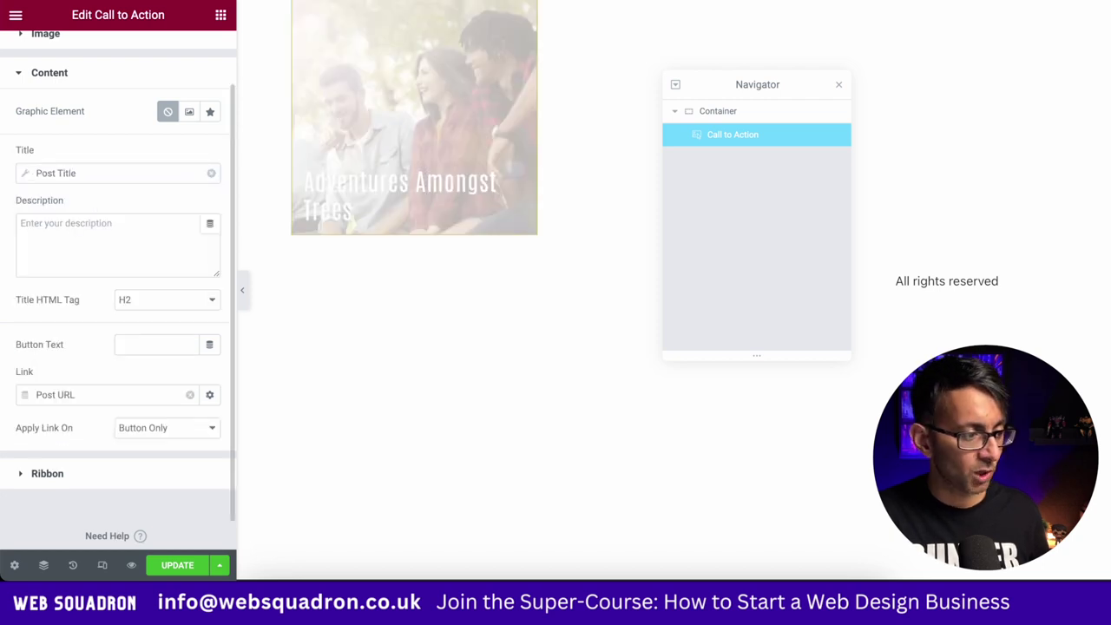
left_click(167, 427)
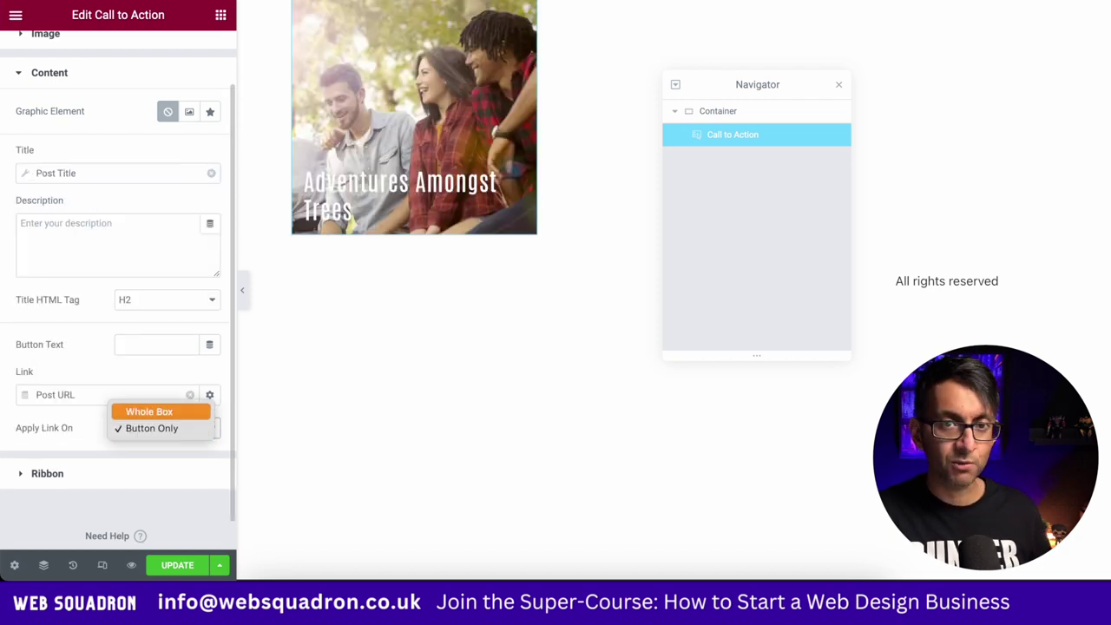
left_click(150, 411)
left_click(165, 427)
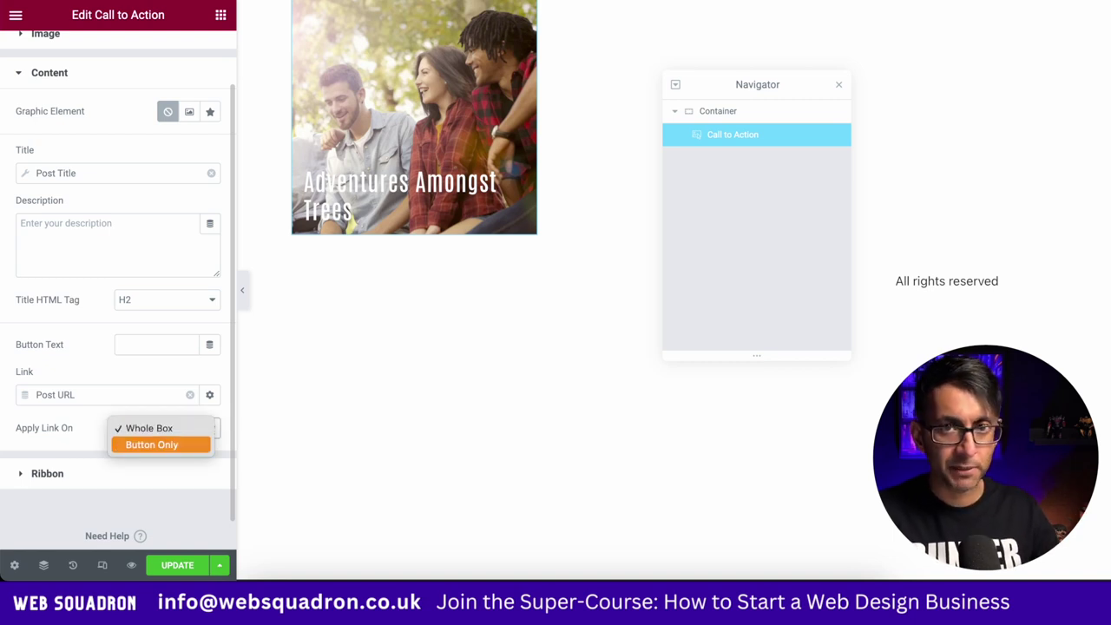
left_click(149, 427)
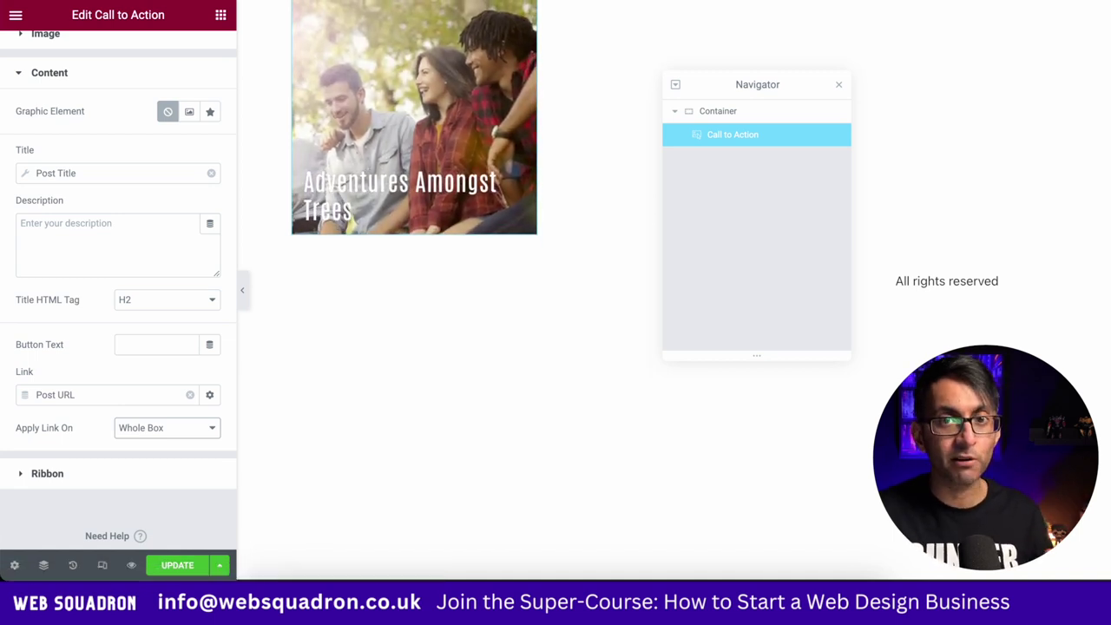
scroll(118, 286, "up", 2)
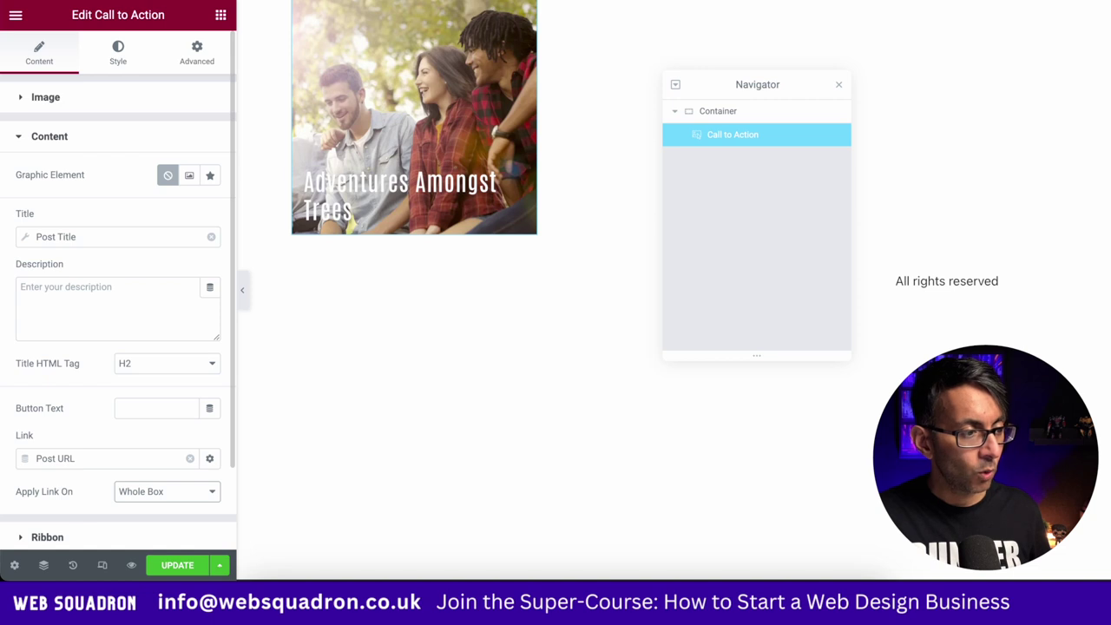
Set the hover animation of both the Call to Action's content and its background to None
left_click(118, 52)
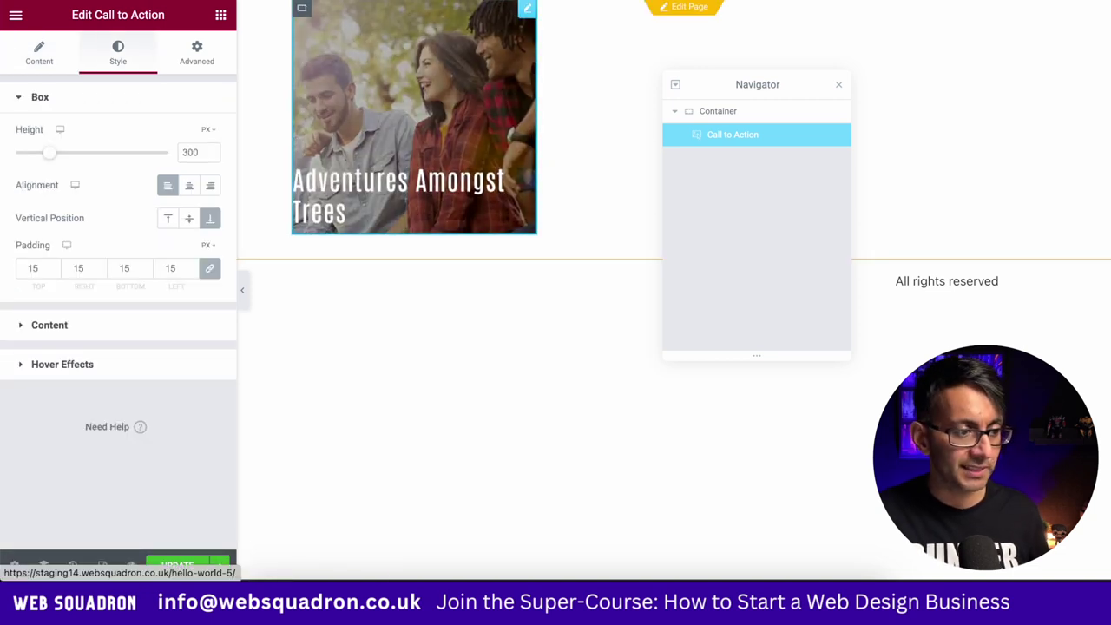
left_click(50, 325)
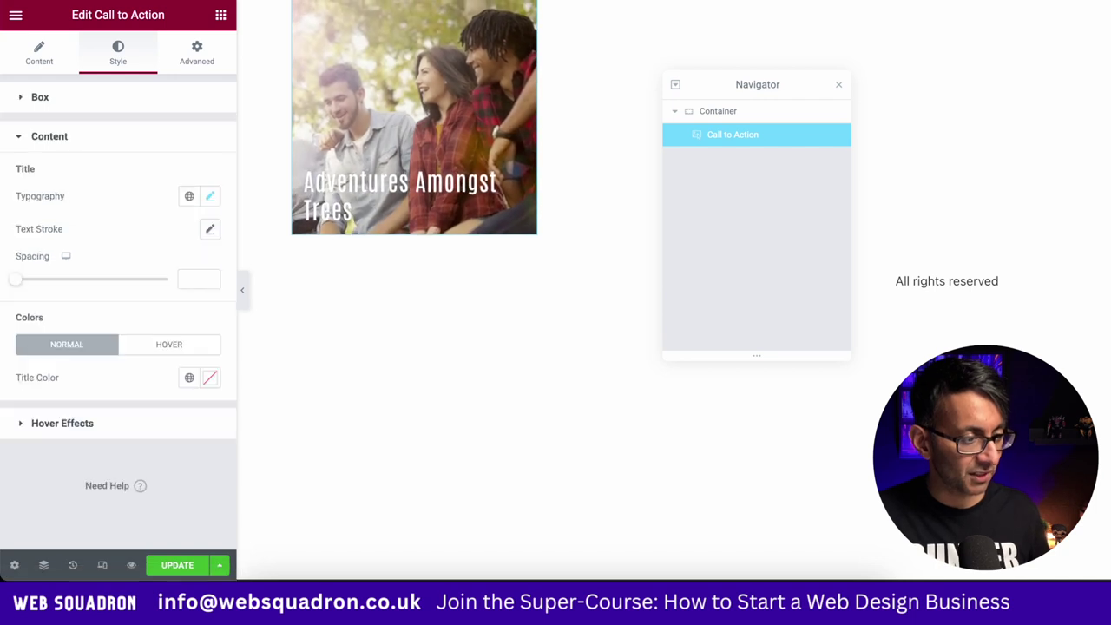
left_click(63, 422)
left_click(165, 235)
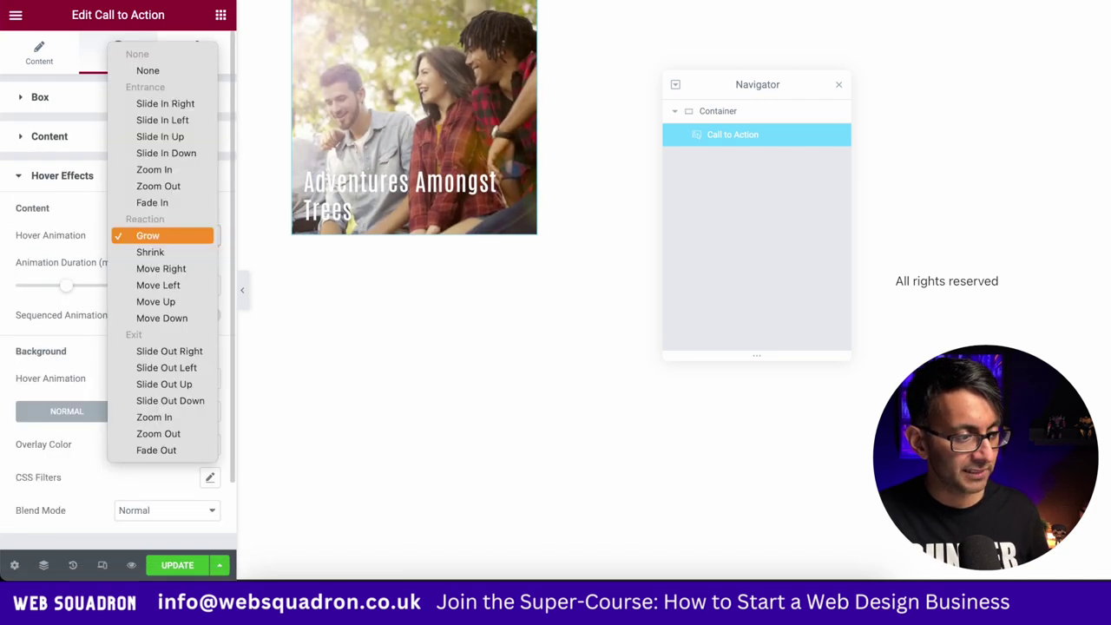
left_click(147, 70)
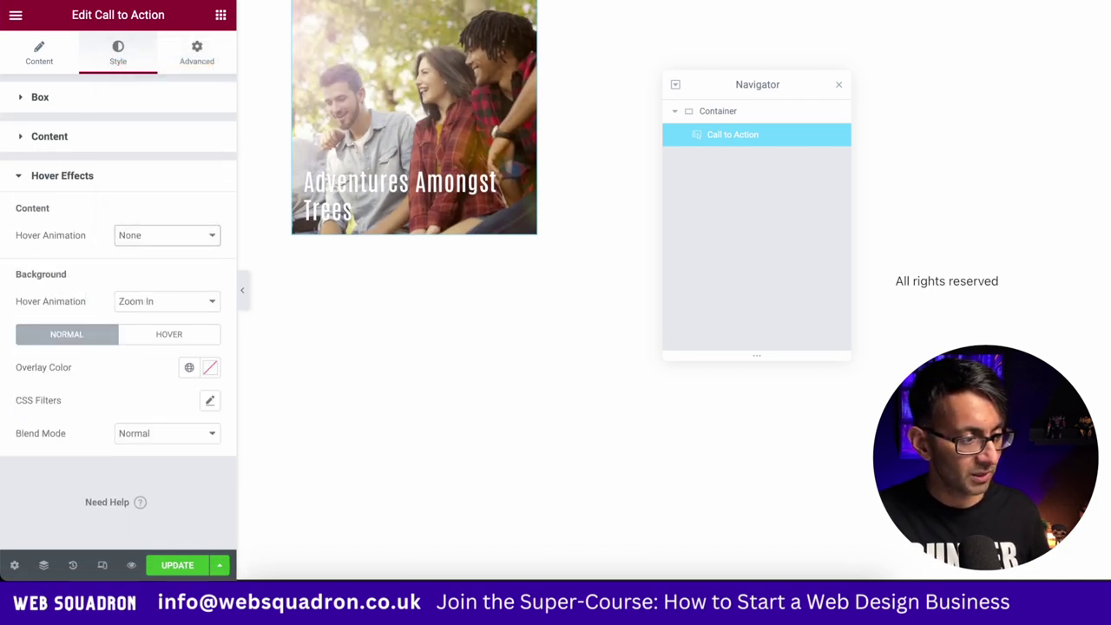
left_click(165, 301)
left_click(138, 286)
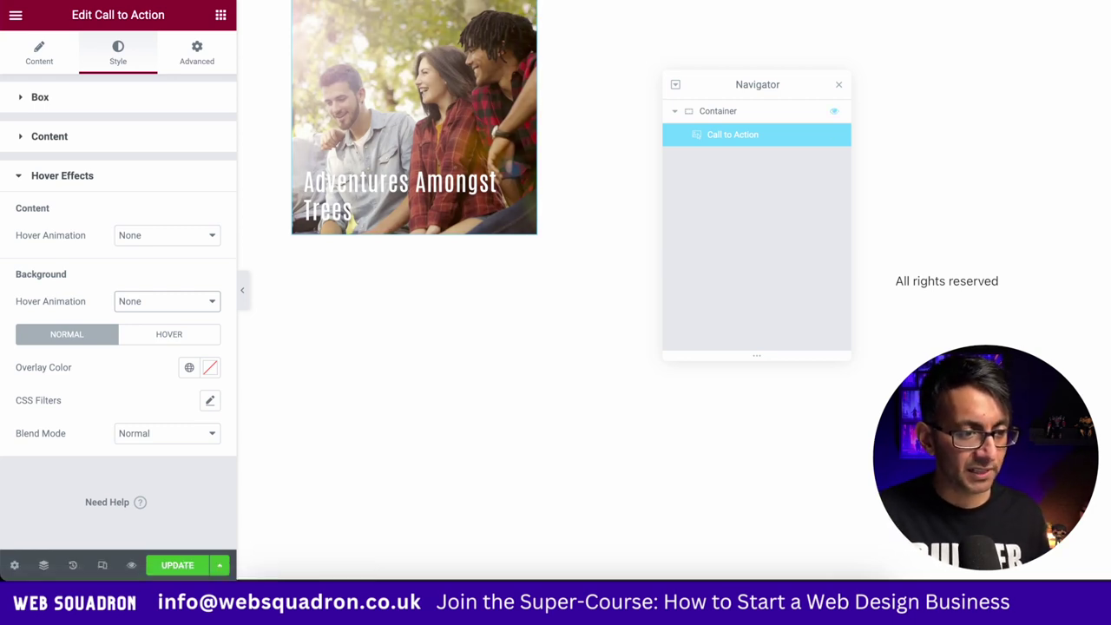
Give the template's container a classic background color of #fff3eb and update the template
left_click(717, 111)
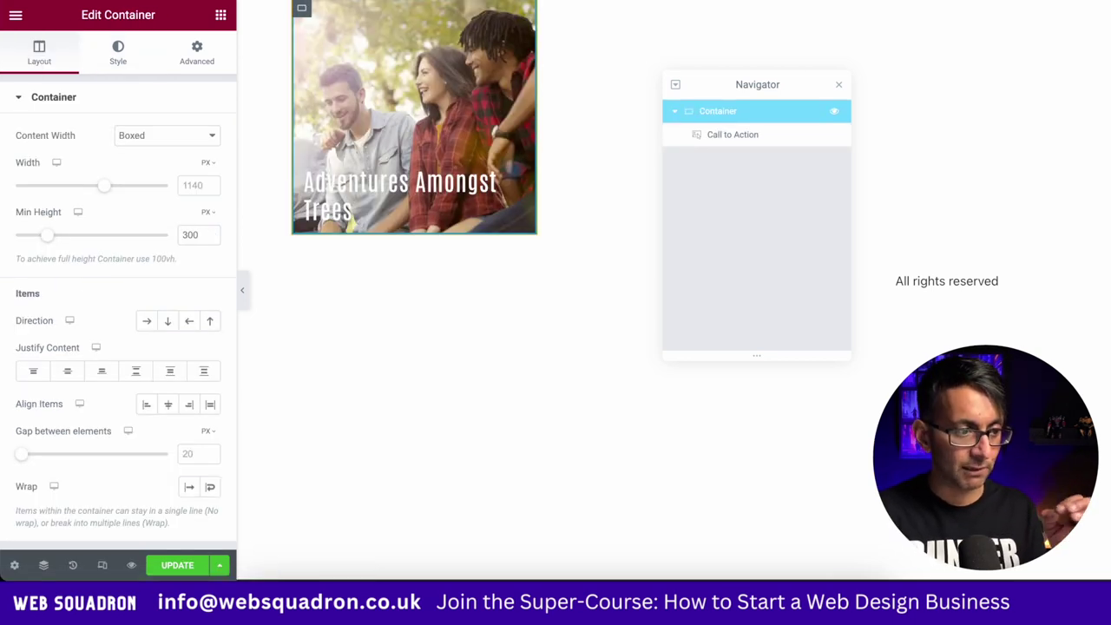
left_click(118, 53)
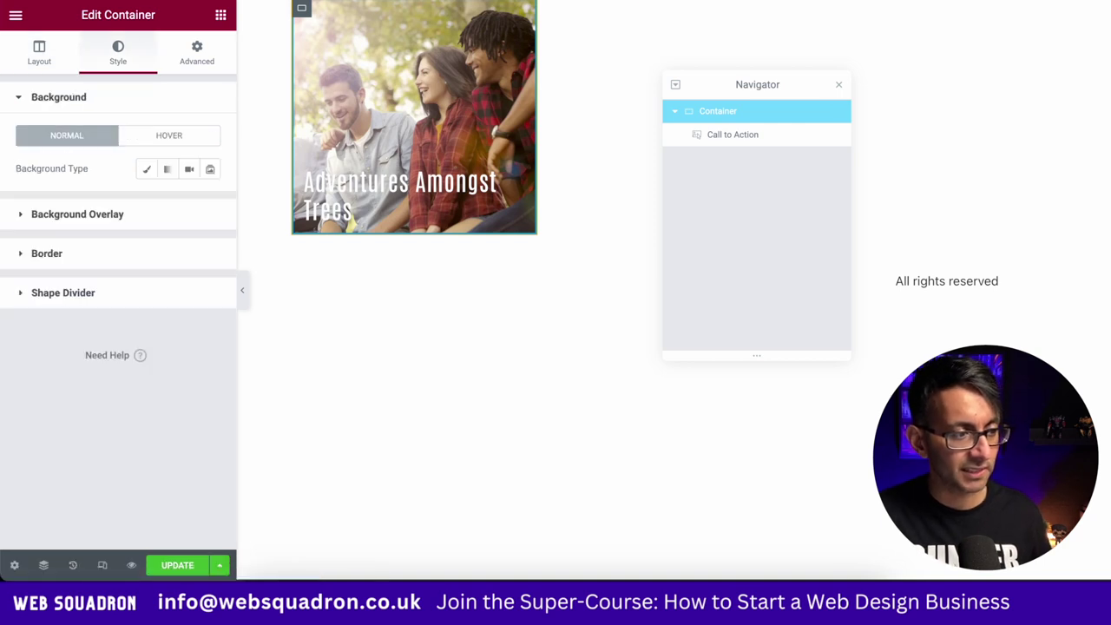
left_click(147, 168)
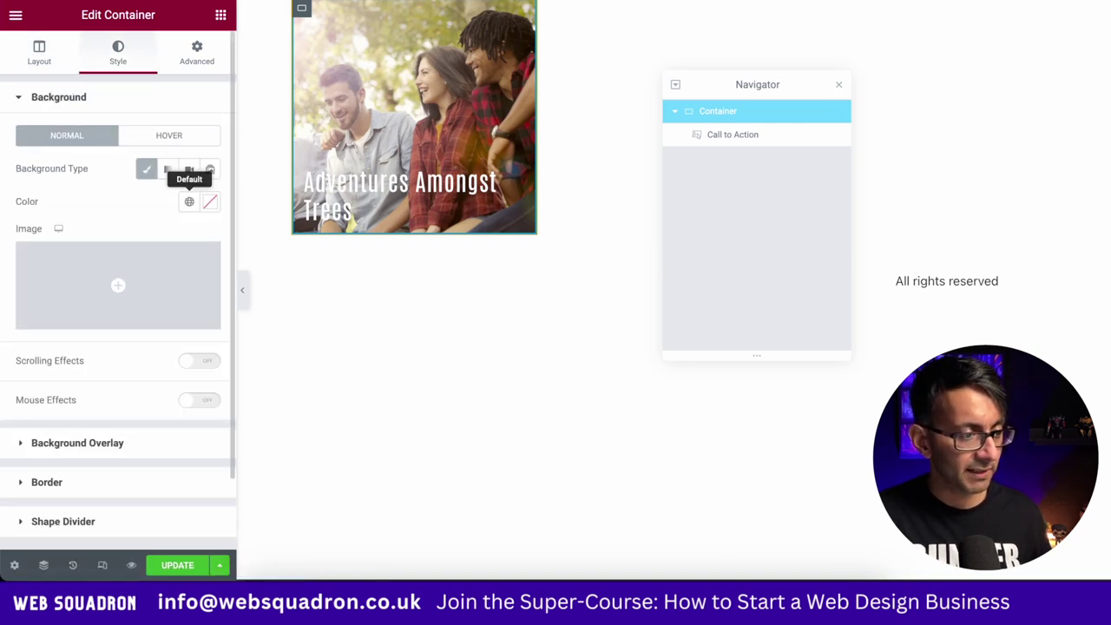
left_click(189, 202)
left_click(209, 202)
type("#fff")
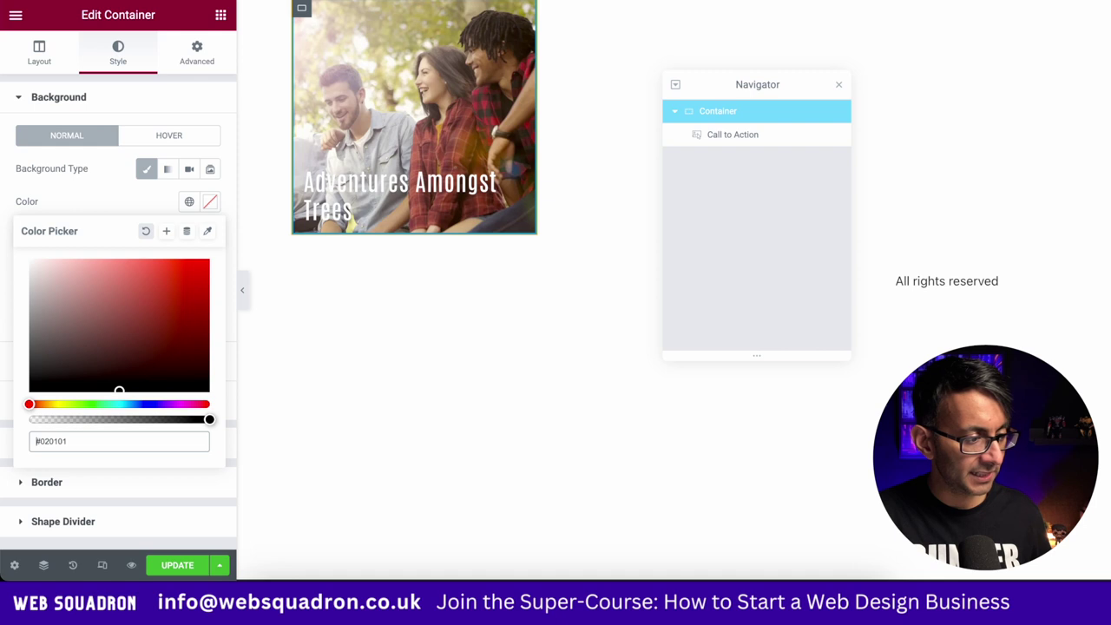
type("3eb")
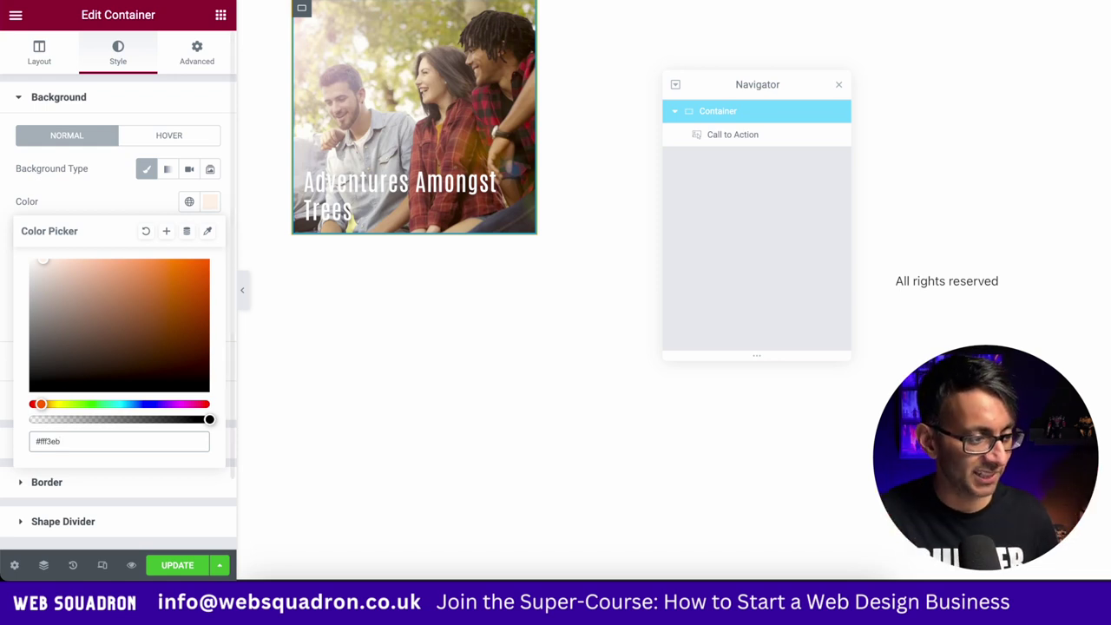
left_click(177, 565)
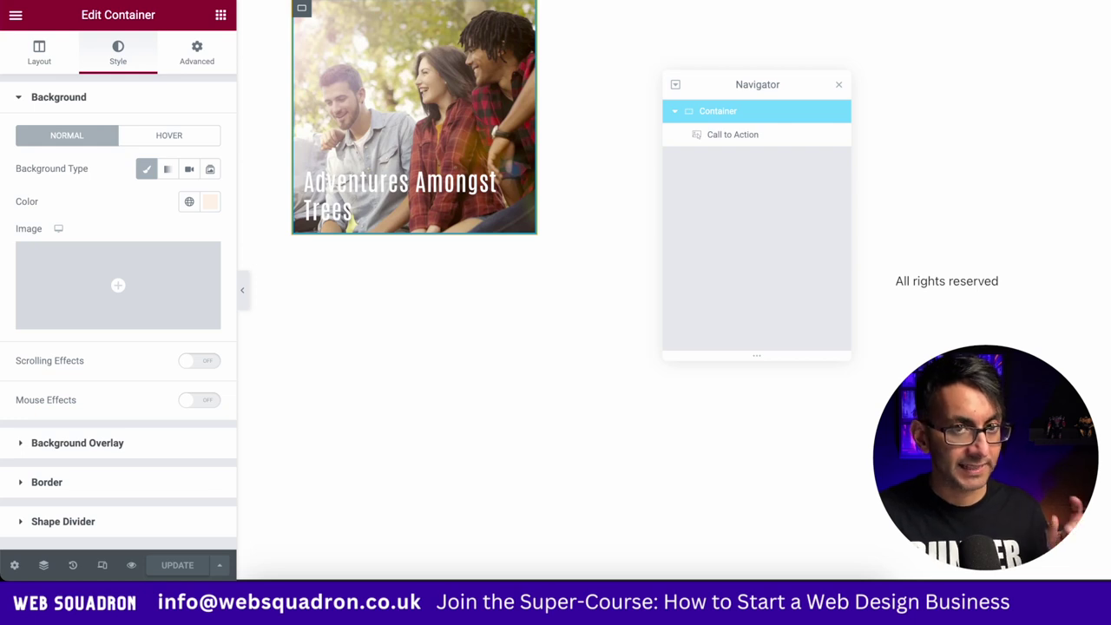
Find the Blockquote widget and place it below the Call to Action inside the container
left_click(221, 15)
type("q")
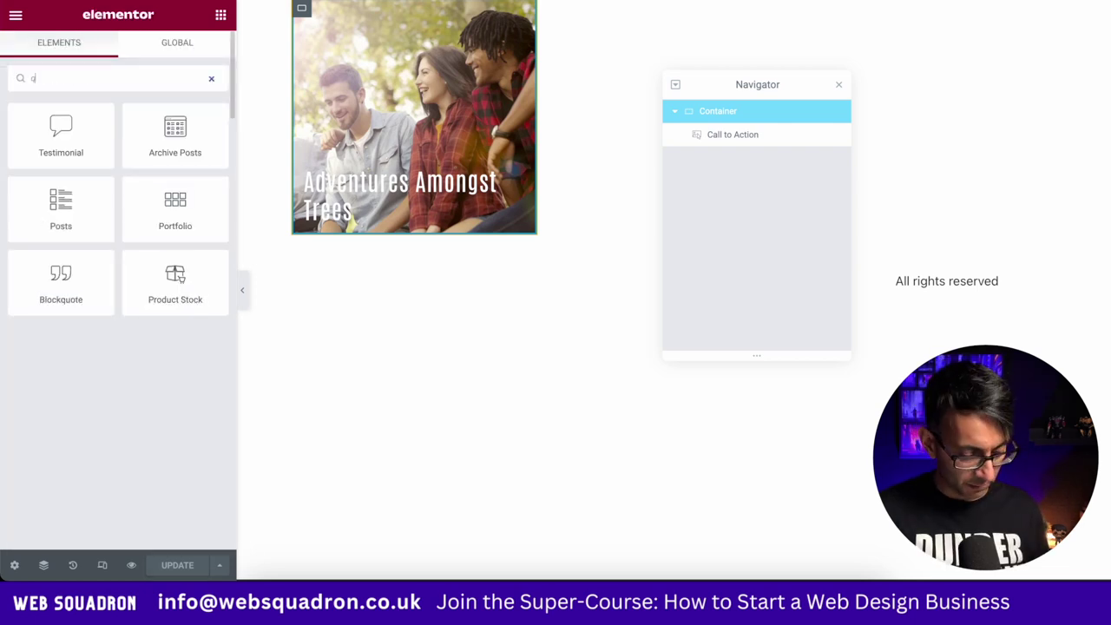
type("uote")
left_click_drag(174, 131, 478, 217)
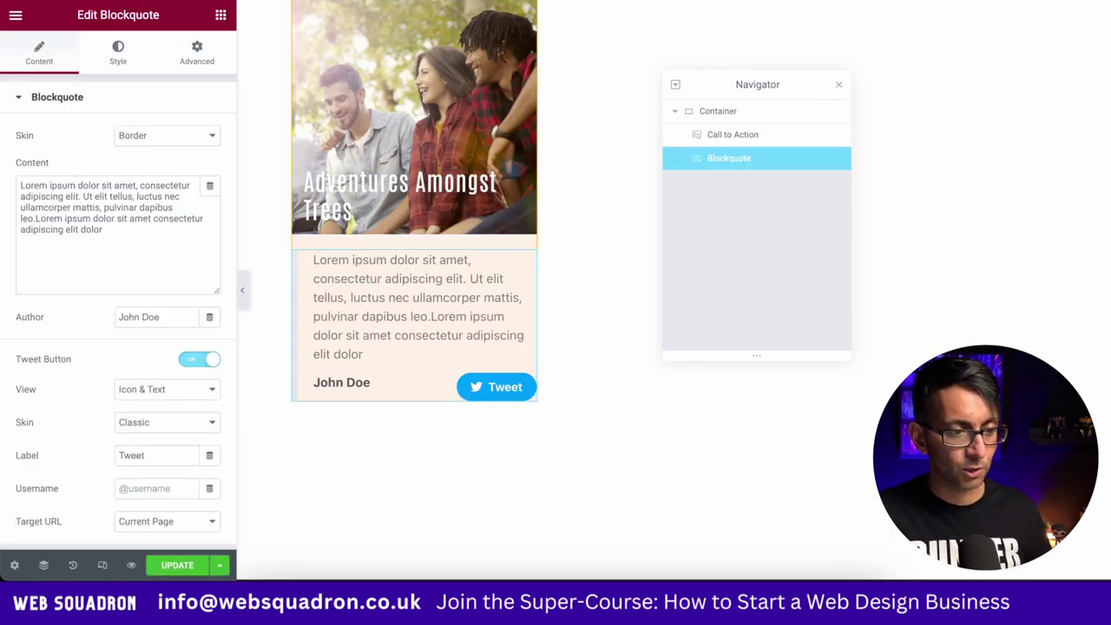
left_click_drag(756, 84, 675, 70)
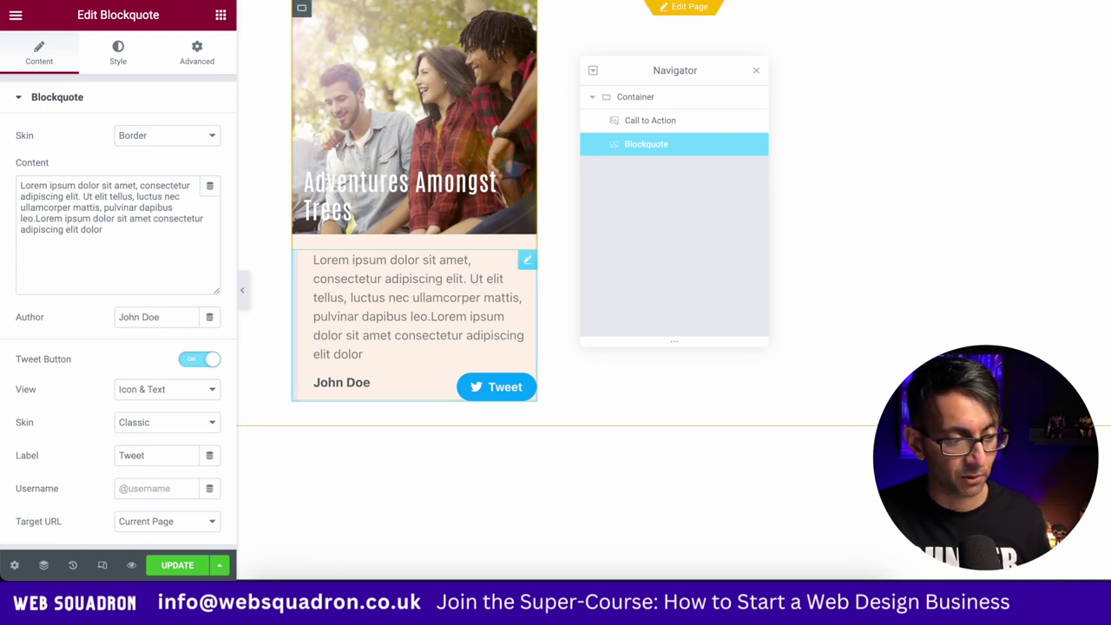
Clear the blockquote's placeholder content and change its skin to Quotation
key("ctrl+a")
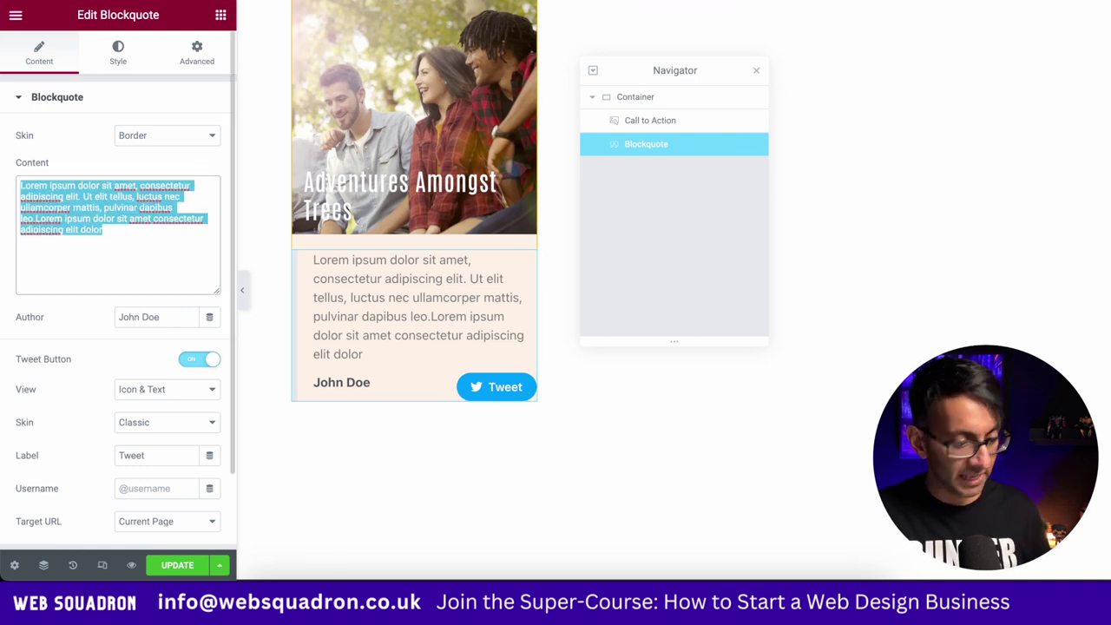
key("BackSpace")
left_click(166, 135)
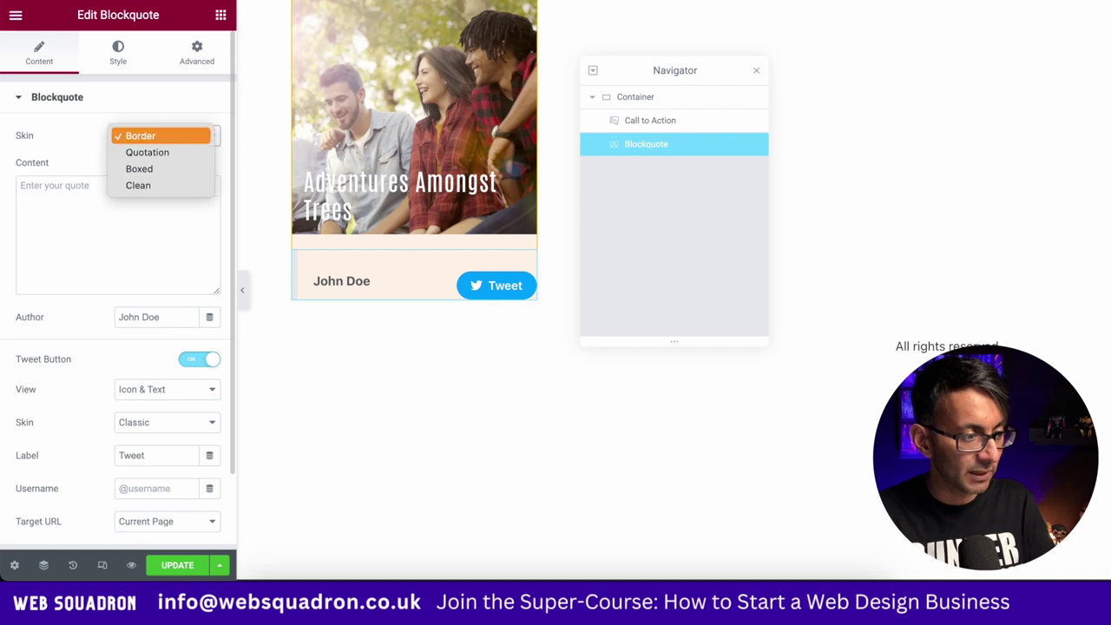
left_click(147, 151)
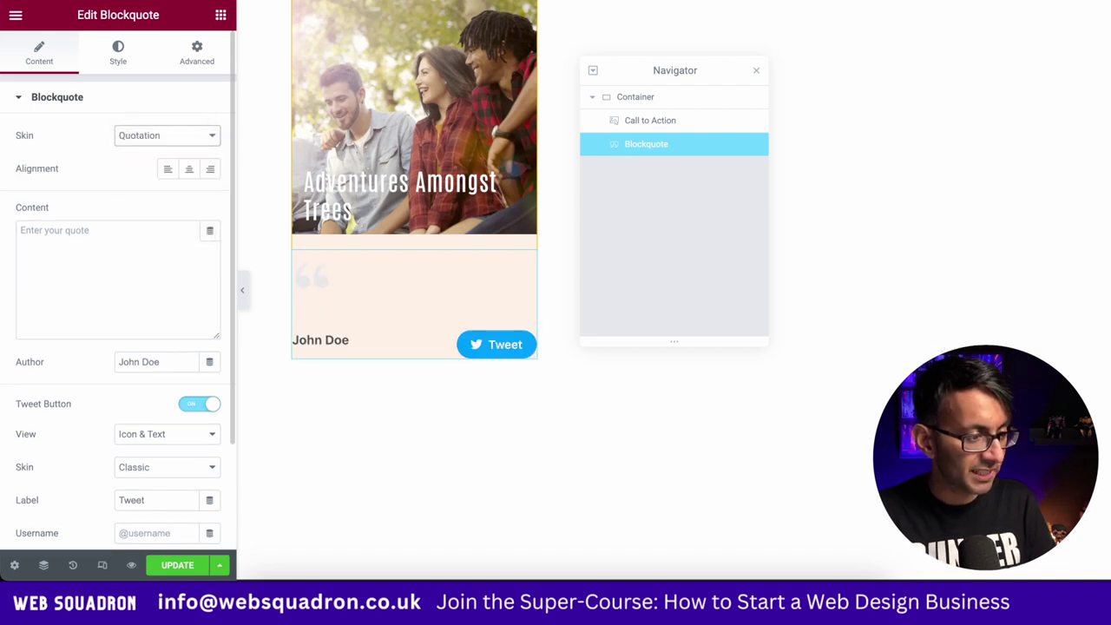
Remove the blockquote's author and turn off its Tweet button
scroll(117, 303, "down", 2)
triple_click(156, 253)
key("BackSpace")
left_click(199, 294)
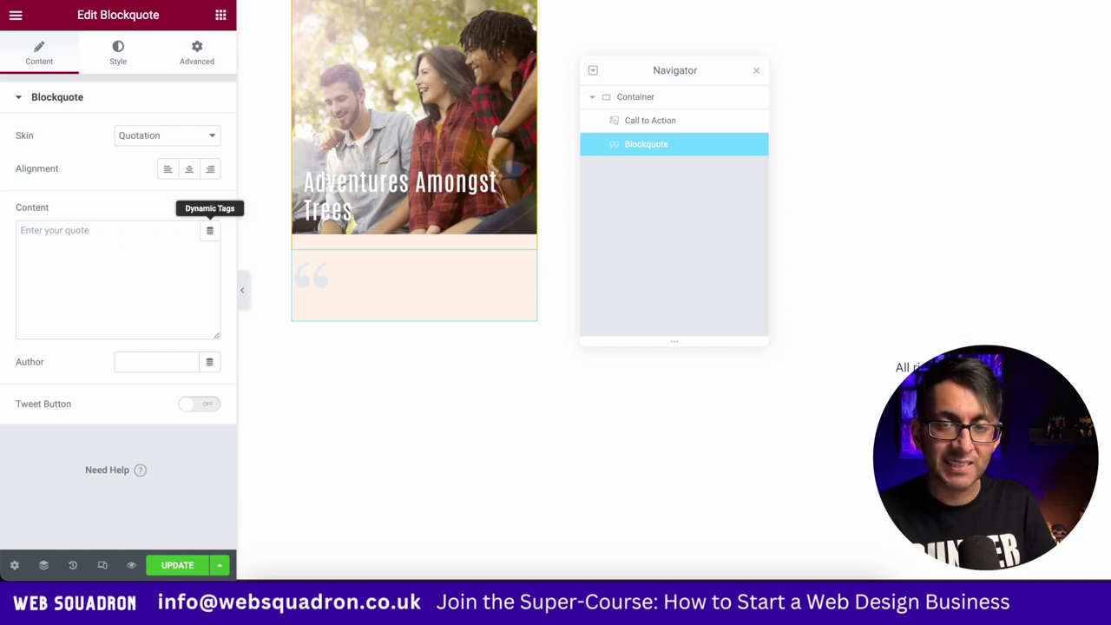
Fill the blockquote's content from the dynamic Post Excerpt and color its quotation mark with the global Primary color
left_click(209, 230)
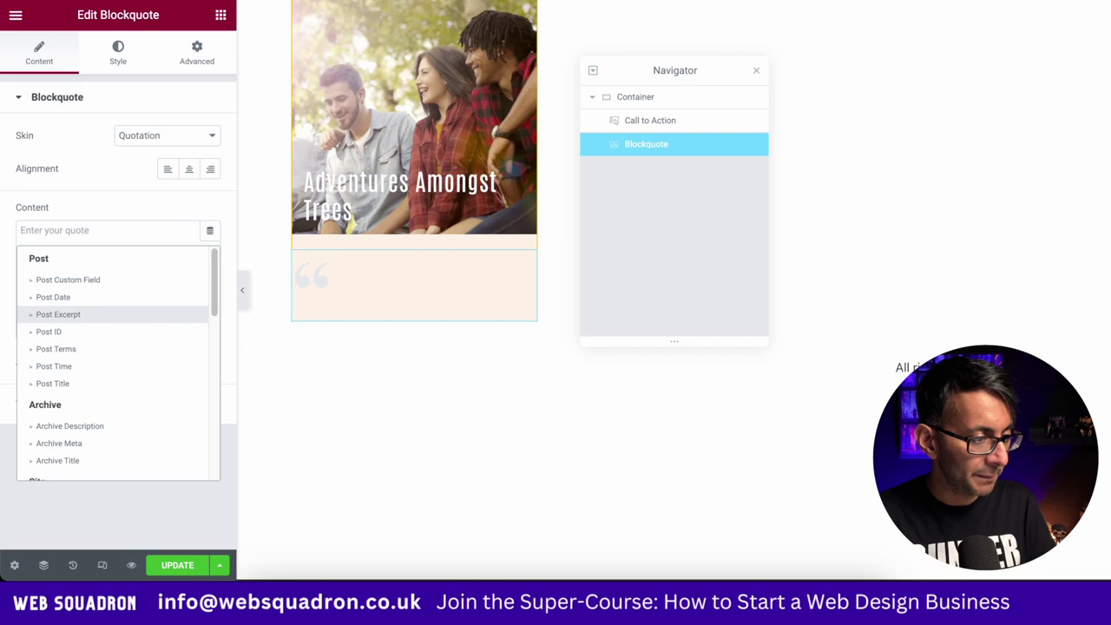
left_click(113, 314)
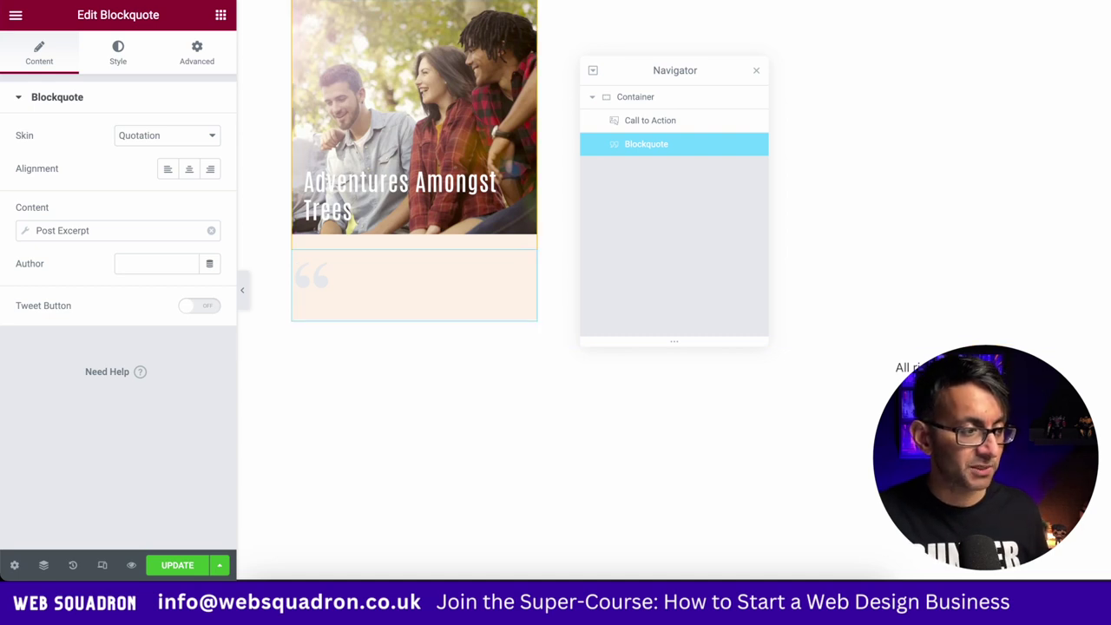
left_click(118, 52)
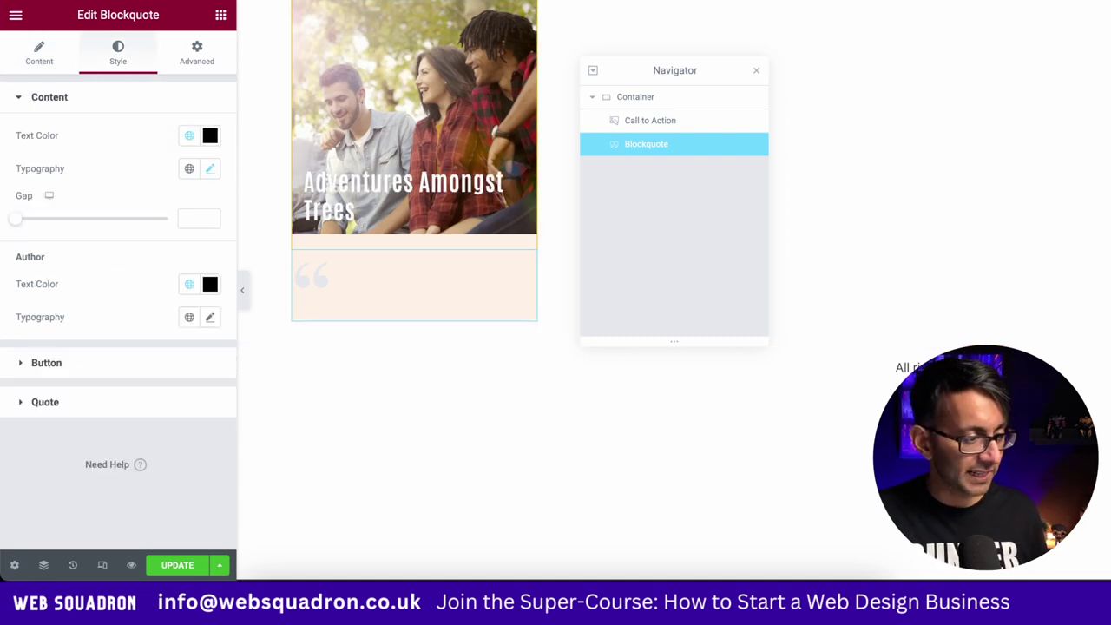
left_click(118, 402)
left_click(189, 214)
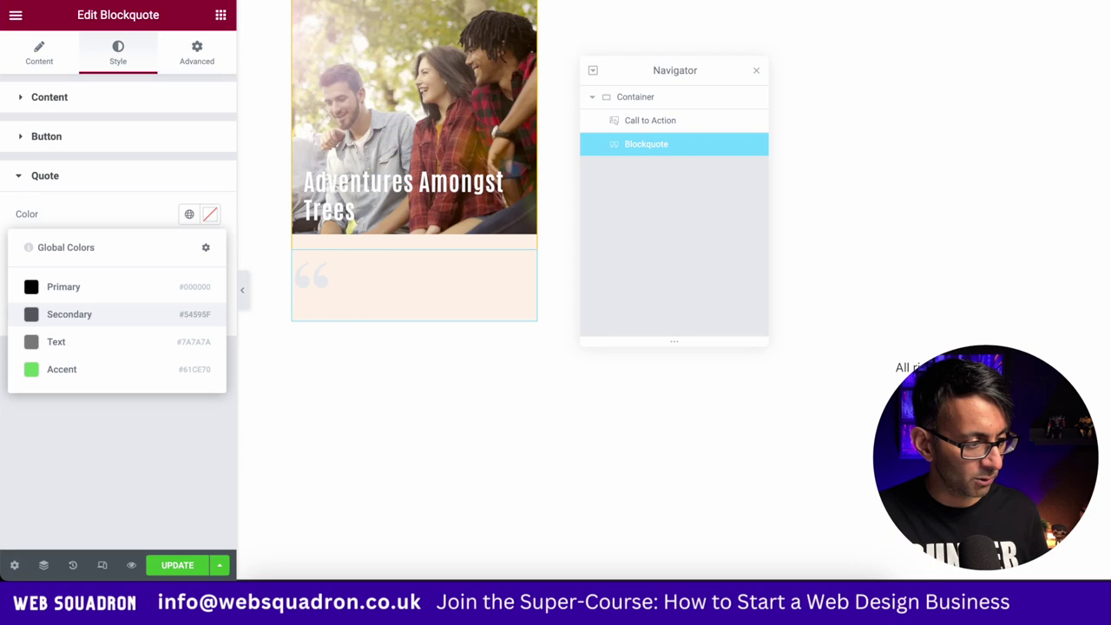
left_click(118, 286)
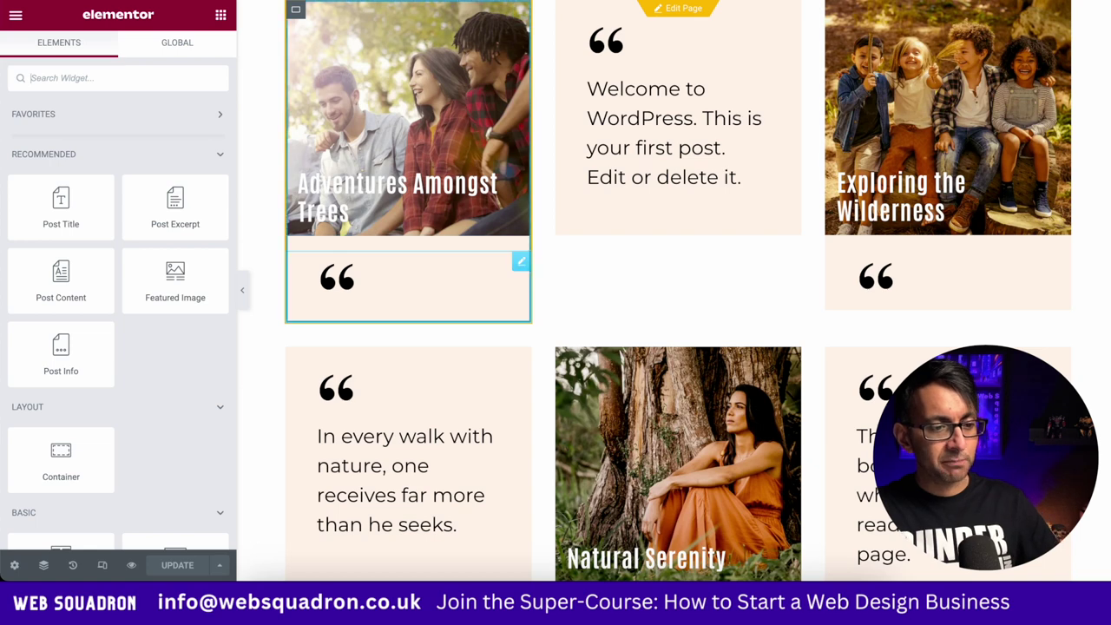
scroll(674, 347, "down", 1)
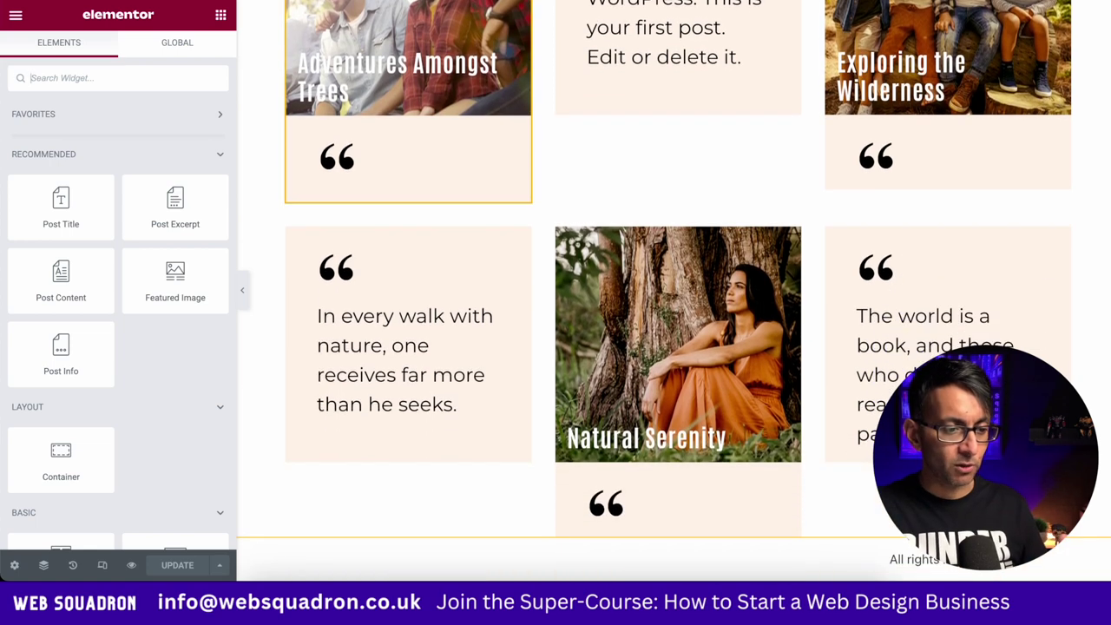
scroll(673, 347, "up", 1)
scroll(673, 347, "down", 1)
scroll(673, 347, "up", 1)
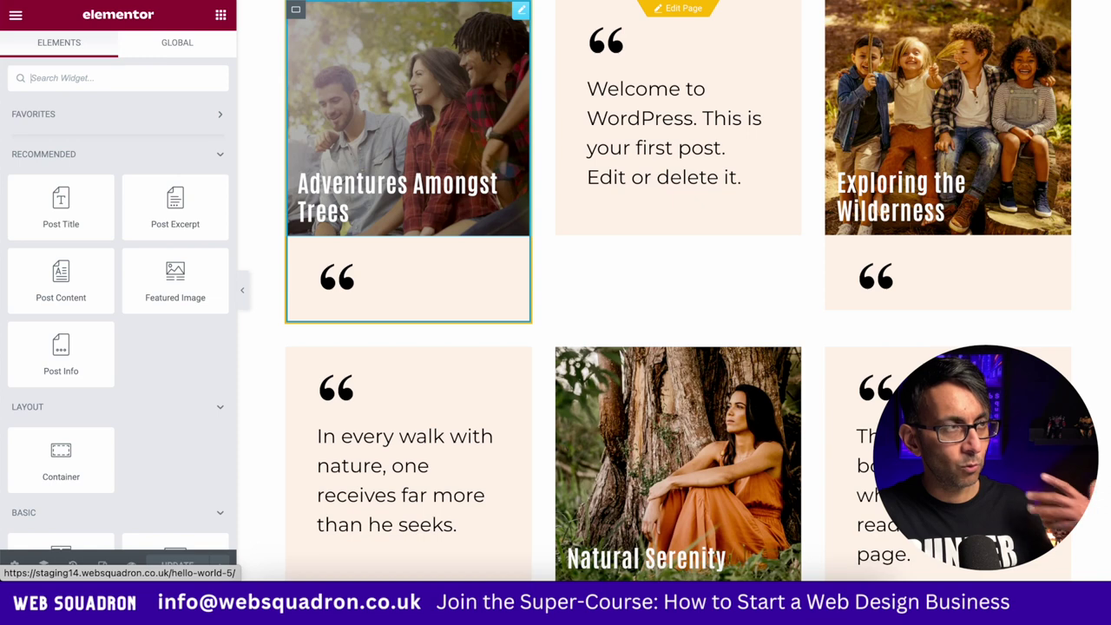
Set the container's gap between elements to 0 px
left_click(407, 117)
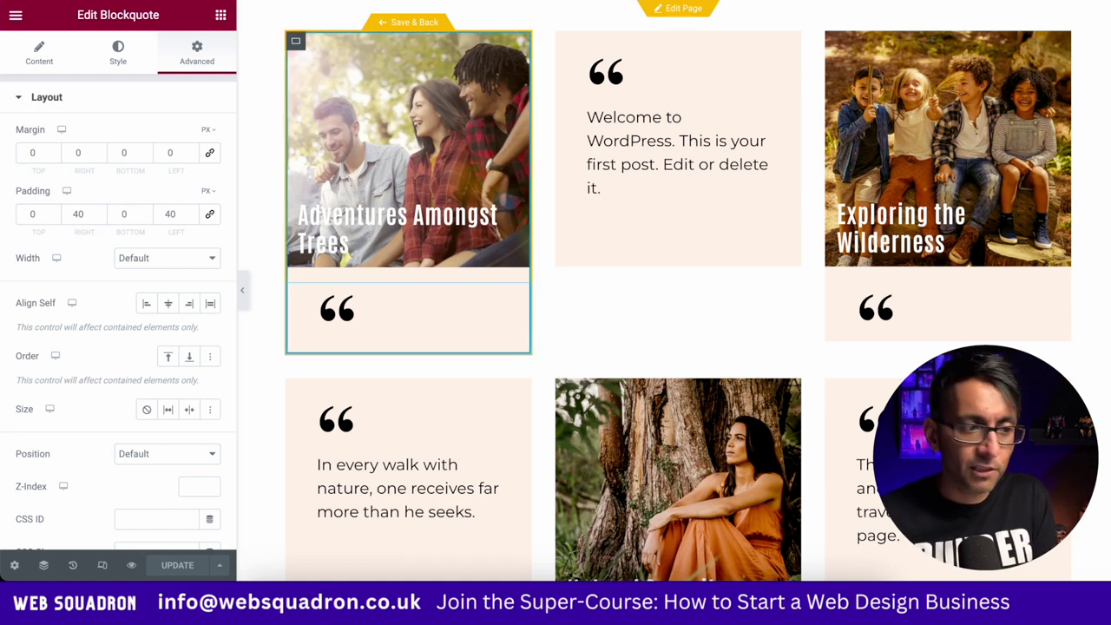
left_click(295, 40)
left_click(190, 453)
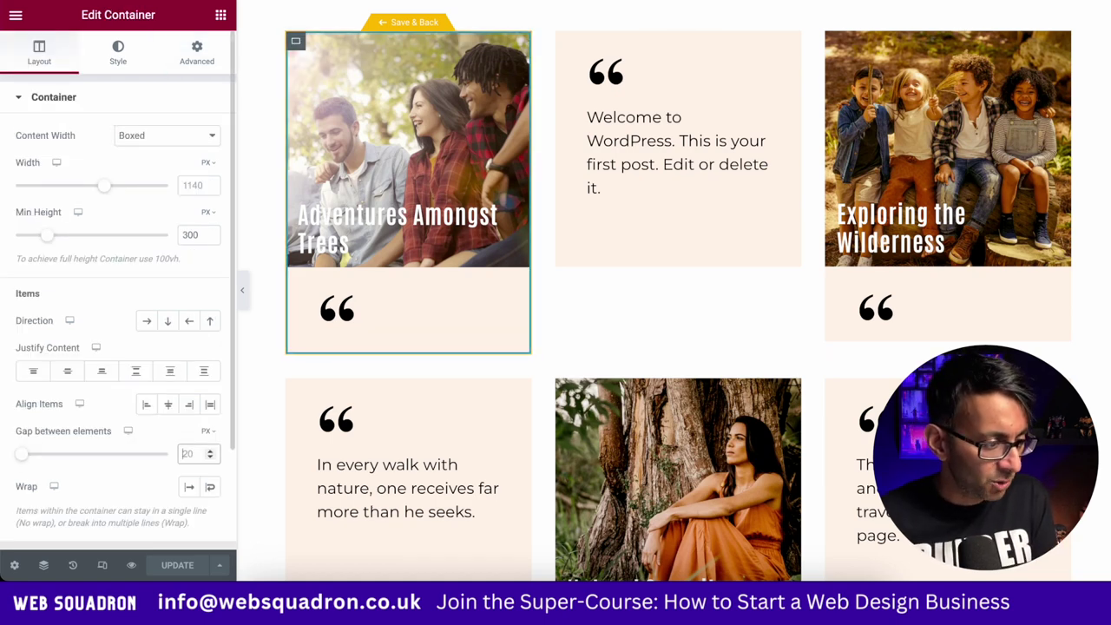
type("0")
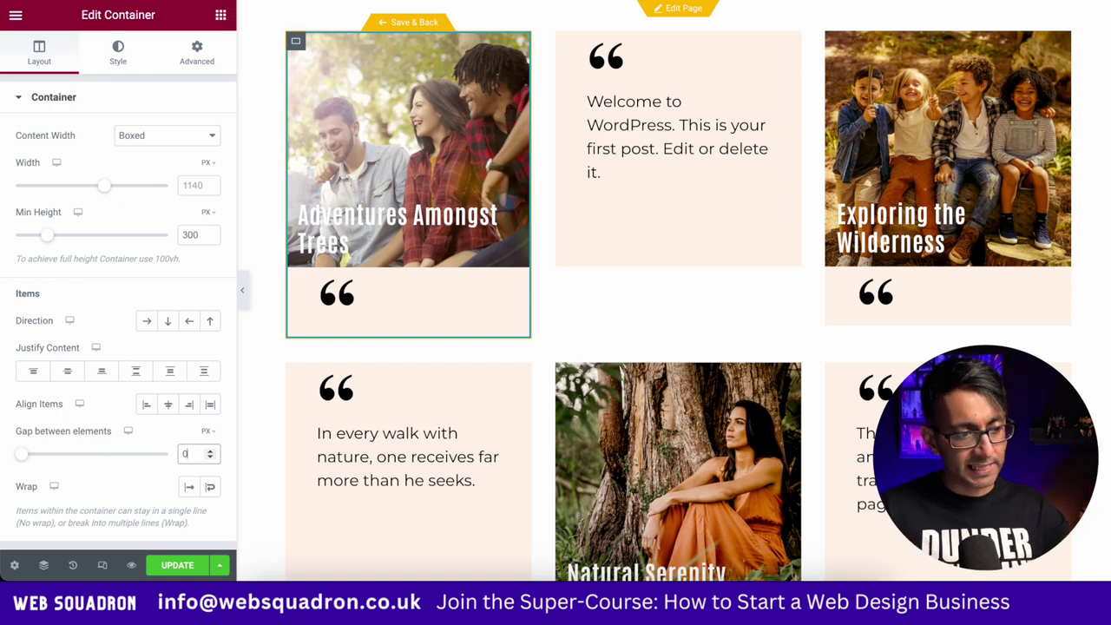
key("BackSpace")
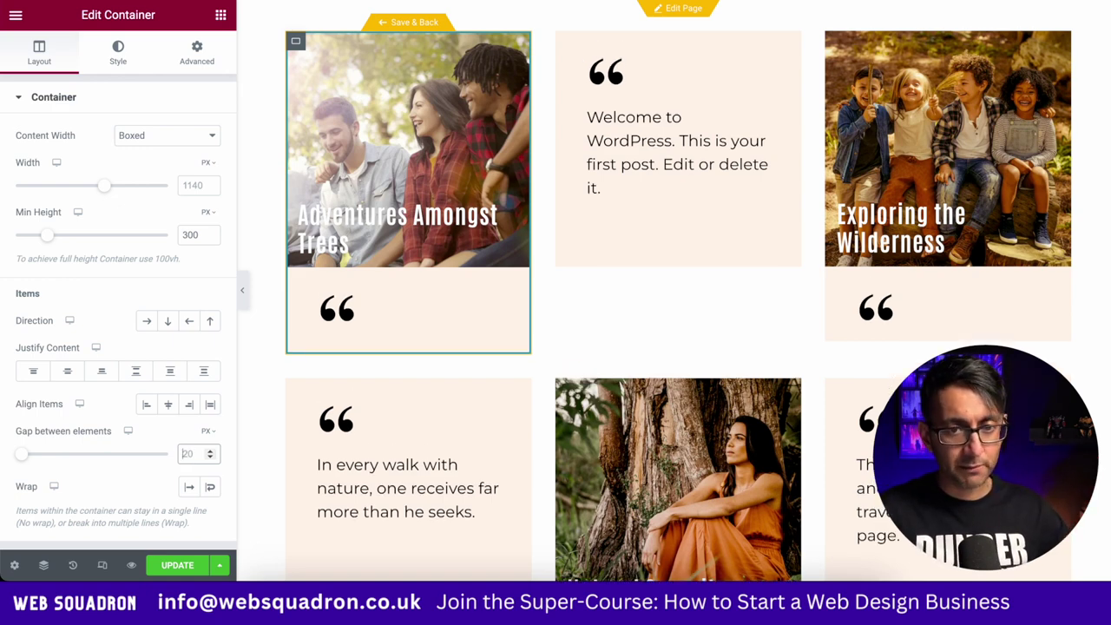
type("0")
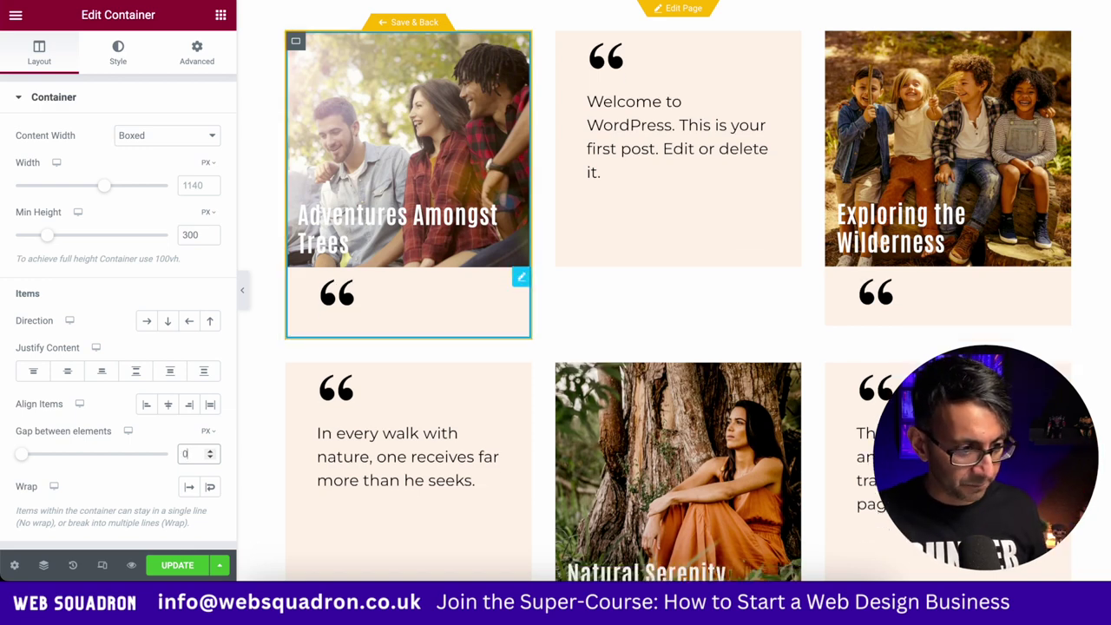
Set the blockquote's top margin to -95 px
left_click(520, 276)
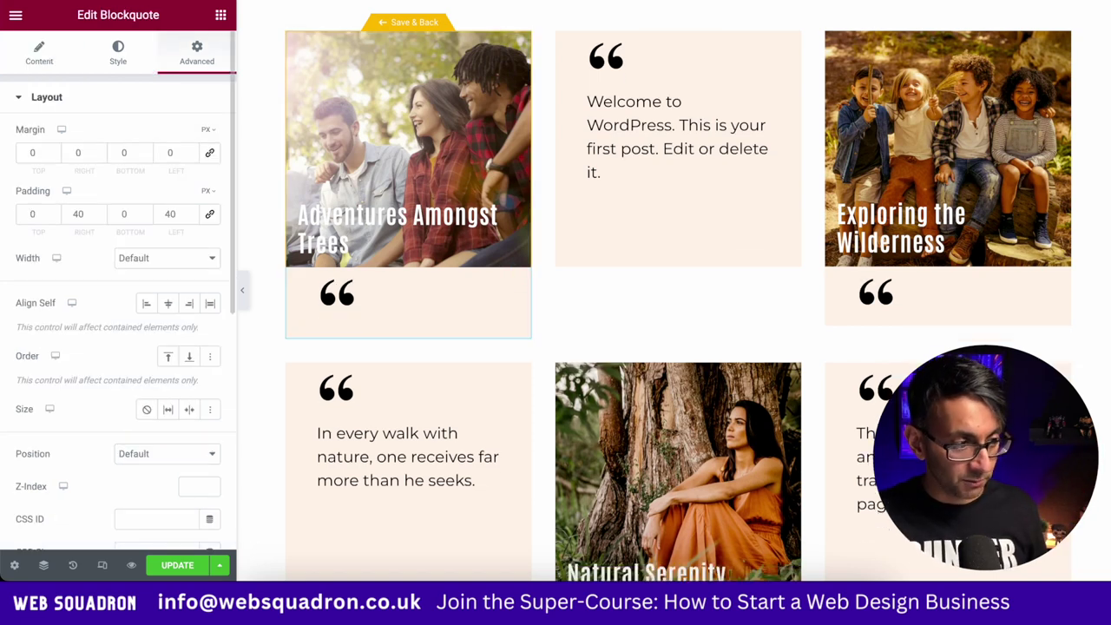
left_click_drag(52, 156, 52, 155)
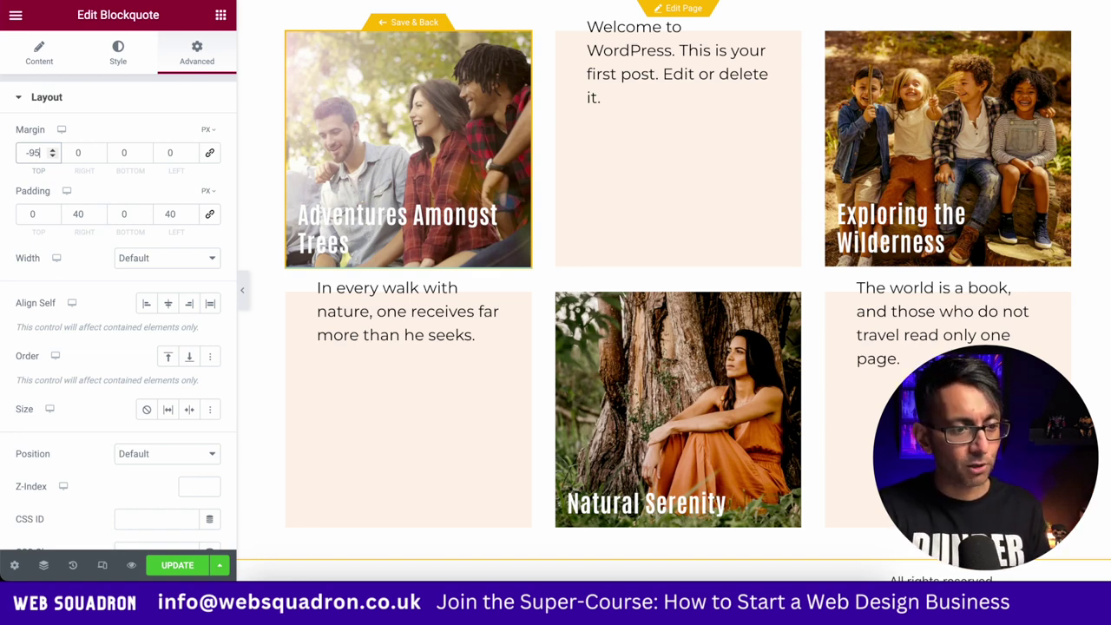
Set the container's Justify Content to Center, toggling it off and on to compare the layouts
left_click(296, 41)
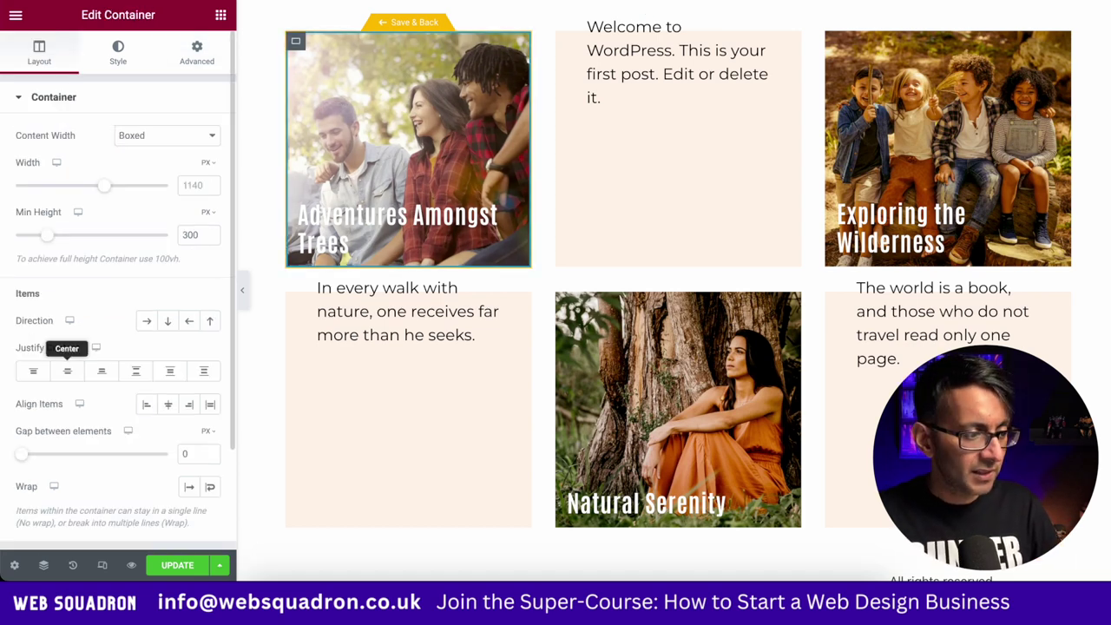
left_click(67, 371)
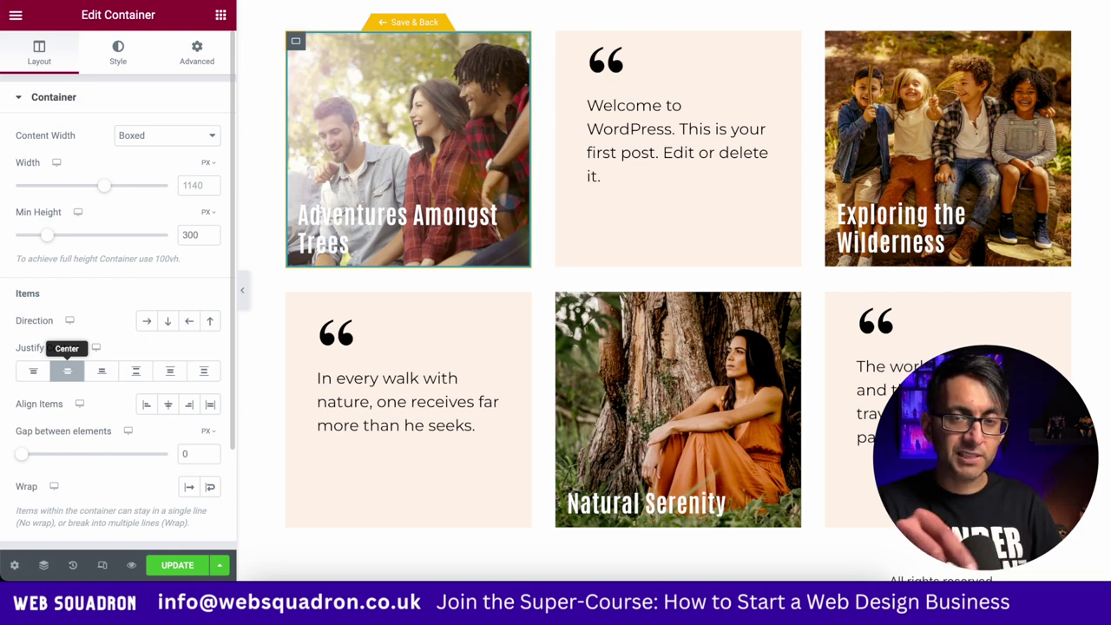
left_click(67, 371)
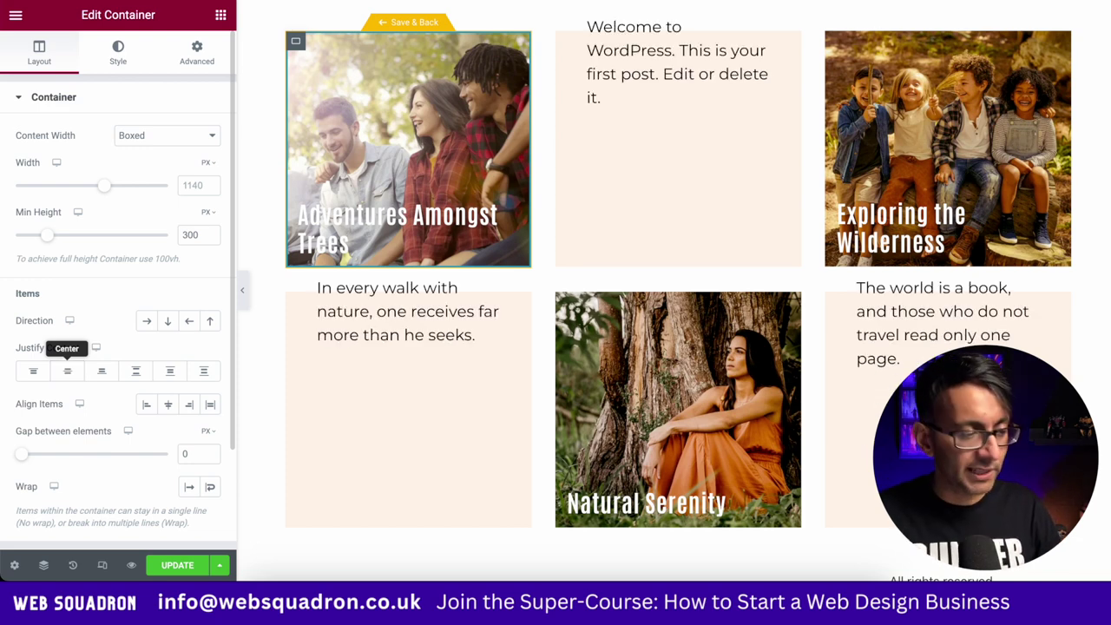
left_click(66, 371)
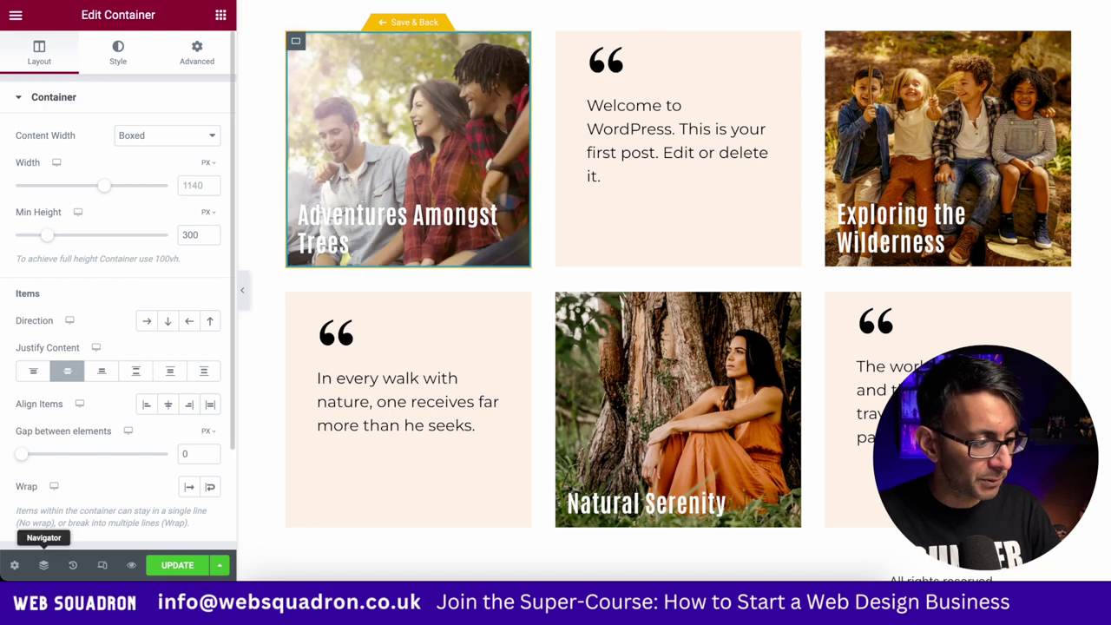
Select the Blockquote through the Navigator and set its top padding to 30 px
left_click(43, 565)
left_click(985, 166)
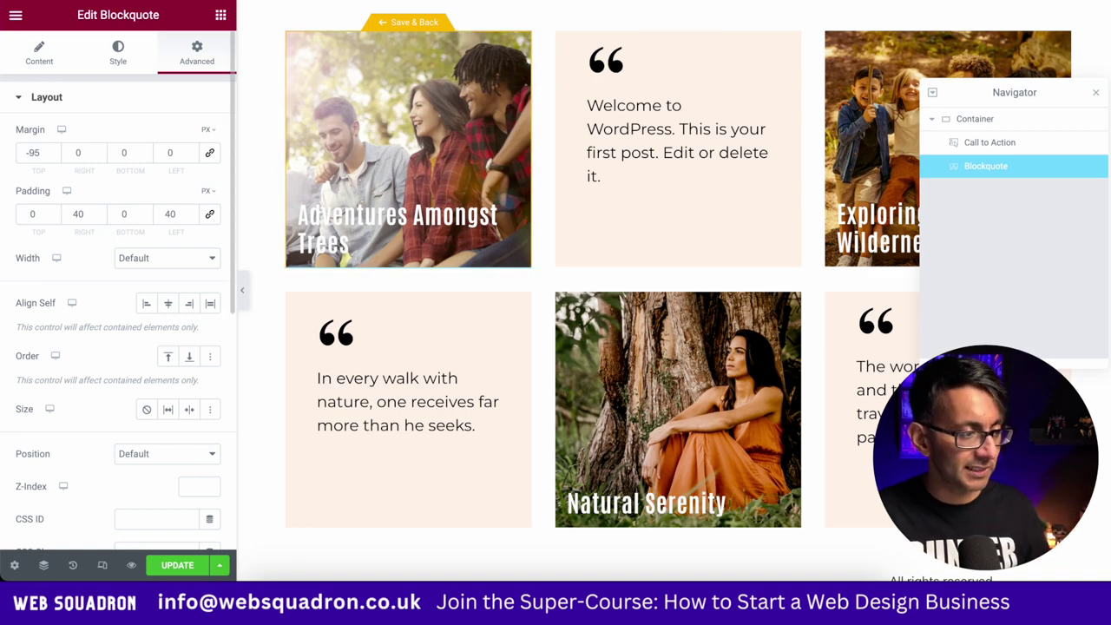
double_click(32, 214)
type("30")
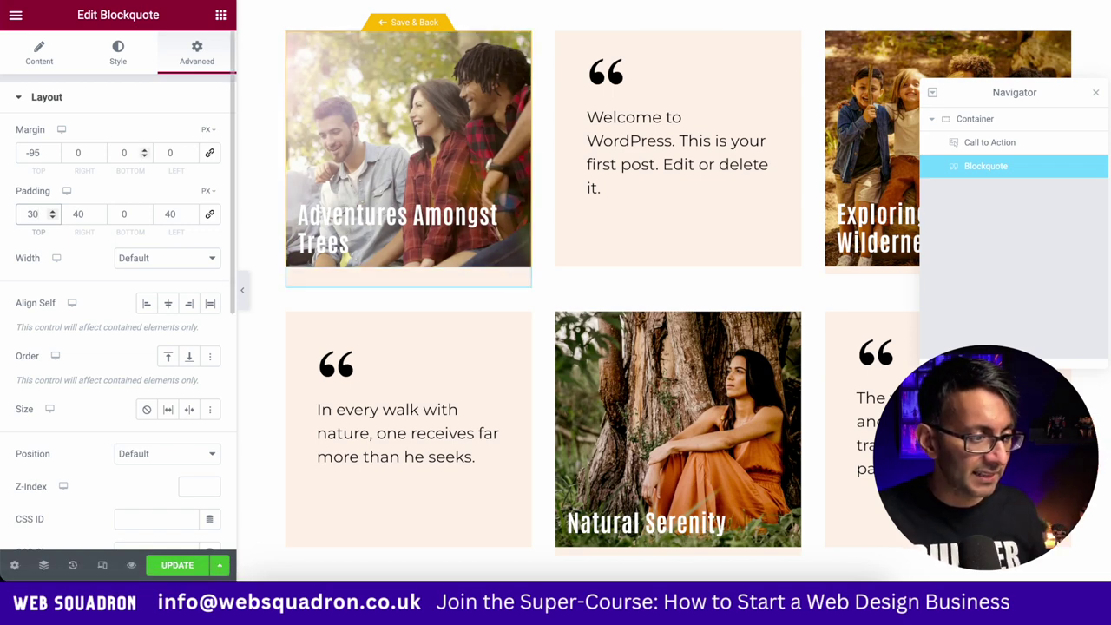
Set the blockquote's bottom margin to -30 px and save the template
left_click(144, 157)
left_click(144, 156)
left_click(144, 157)
type("0")
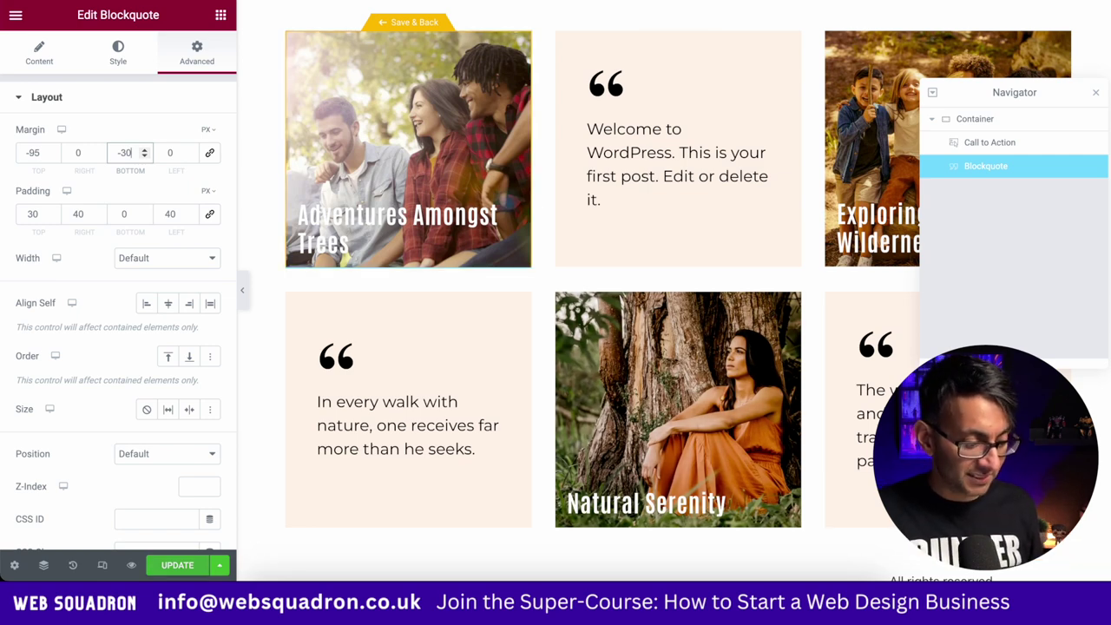
key("ctrl+s")
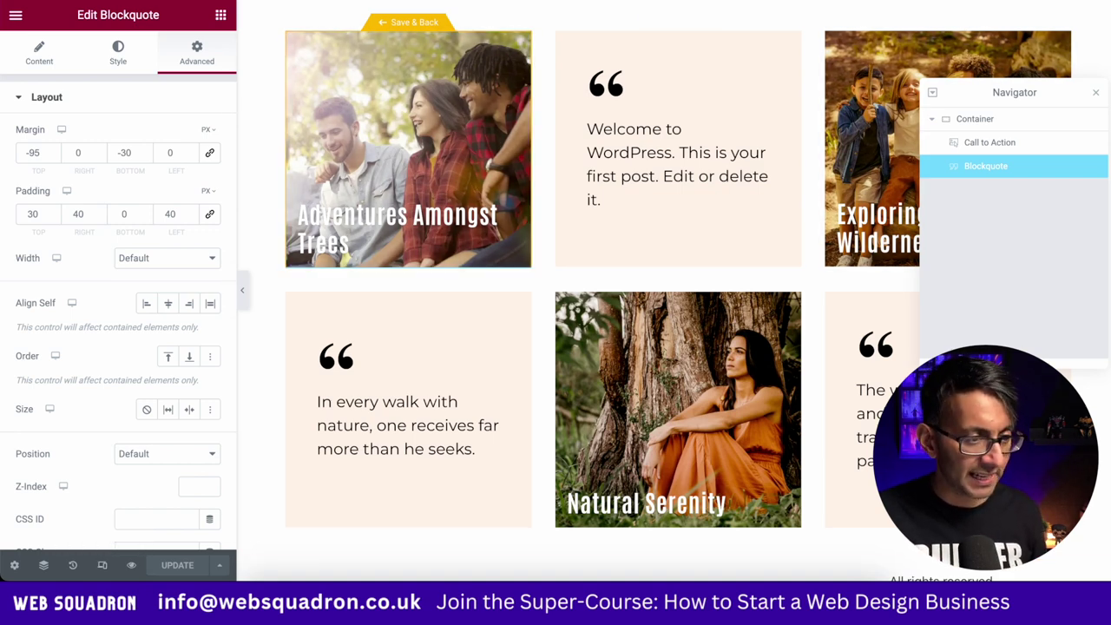
Turn on responsive mode and preview the loop template at mobile size
left_click(103, 565)
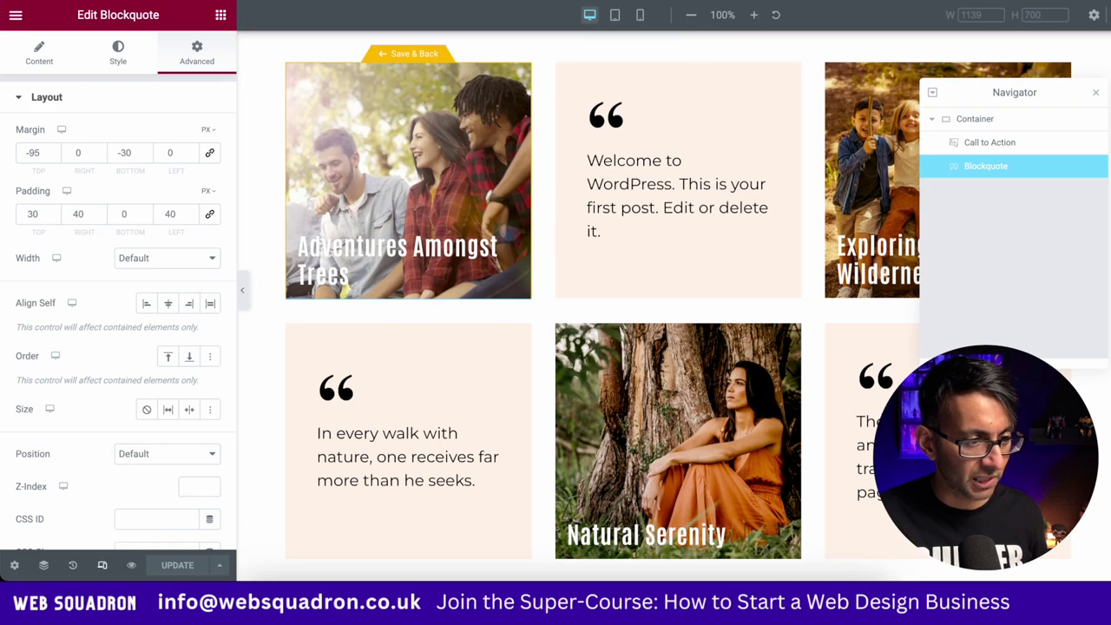
left_click(640, 15)
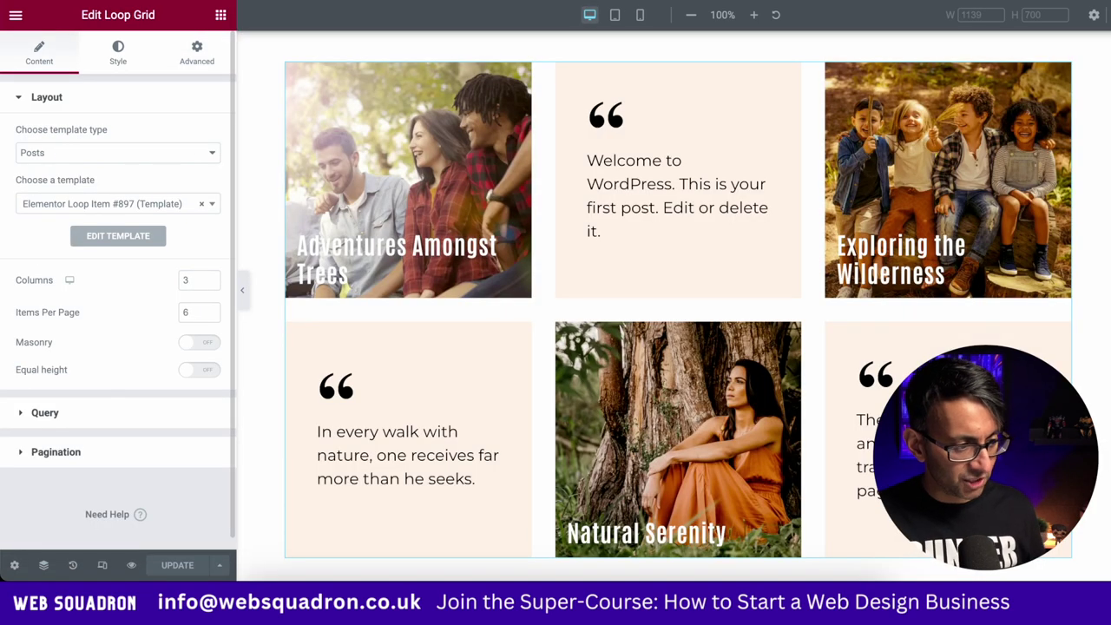
Set the Loop Grid's Items Per Page to 9
scroll(200, 276, "down", 1)
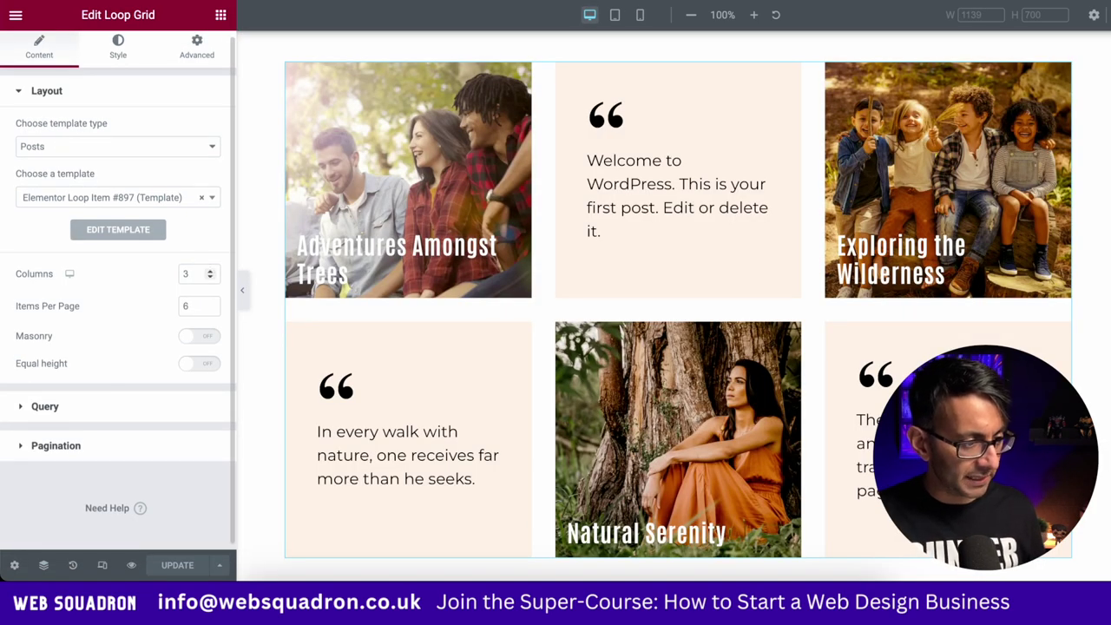
double_click(185, 306)
type("9")
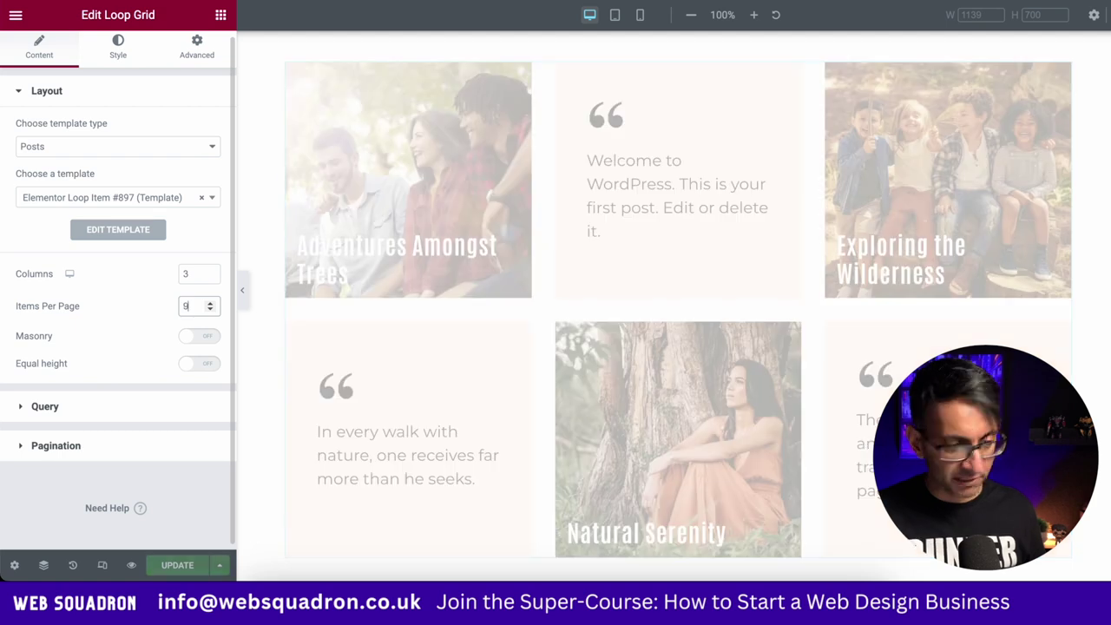
Change the Loop Grid's query order to ASC and check the reordered posts across the grid
left_click(44, 406)
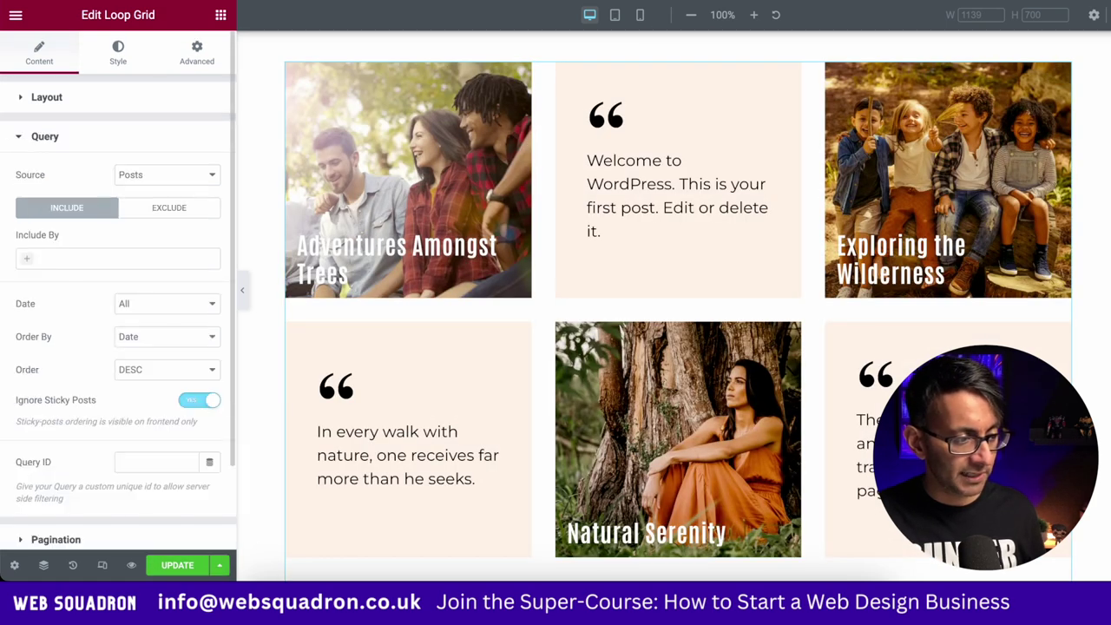
scroll(162, 358, "down", 1)
left_click(165, 311)
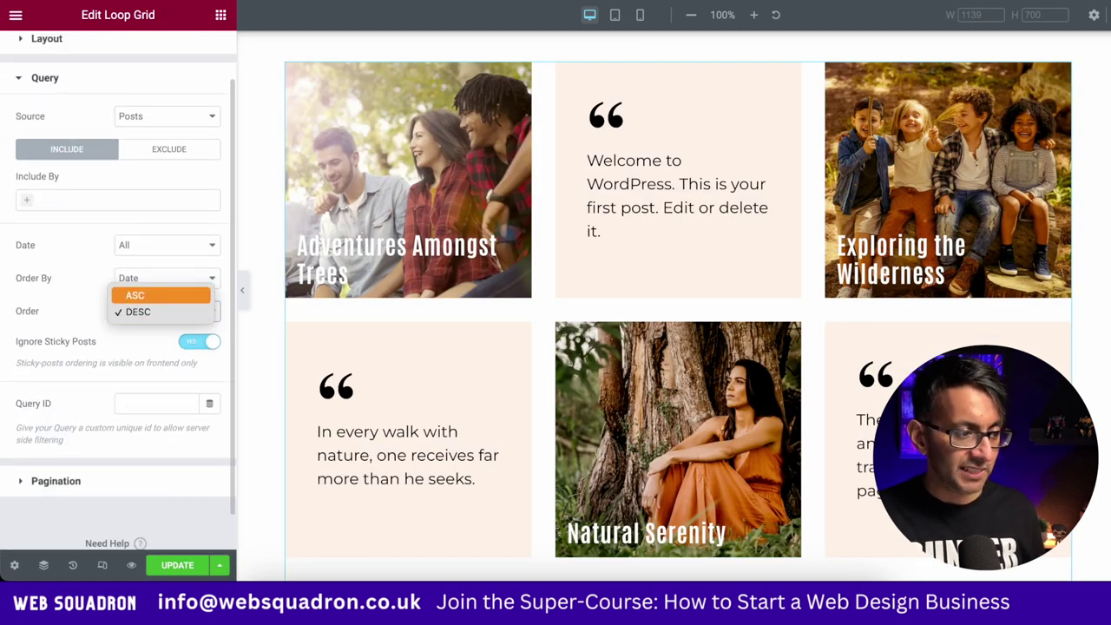
left_click(139, 292)
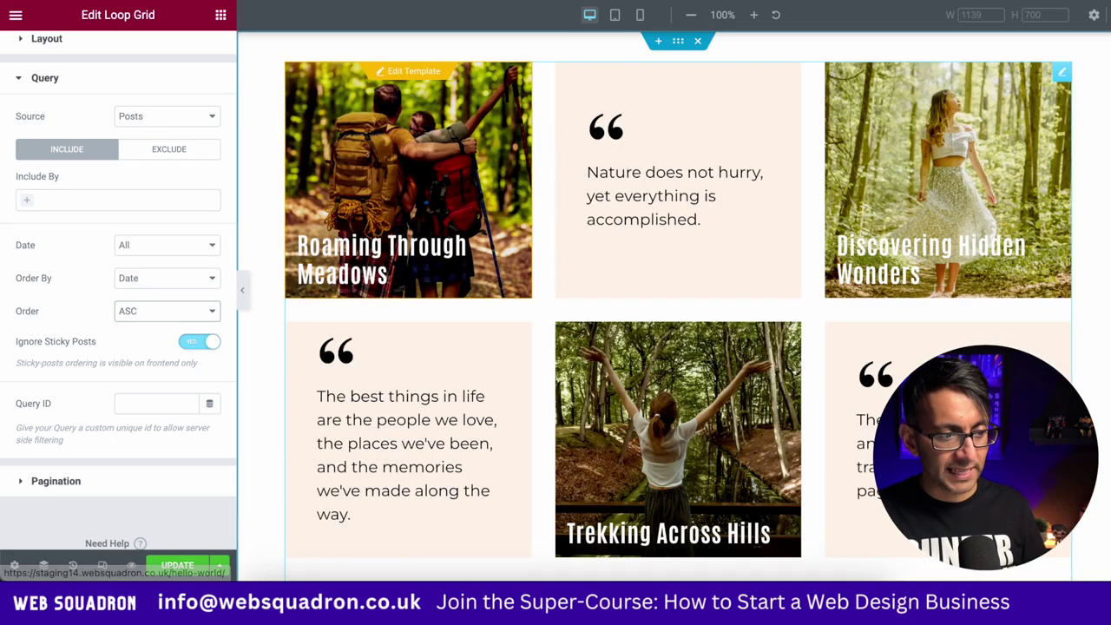
scroll(674, 306, "down", 4)
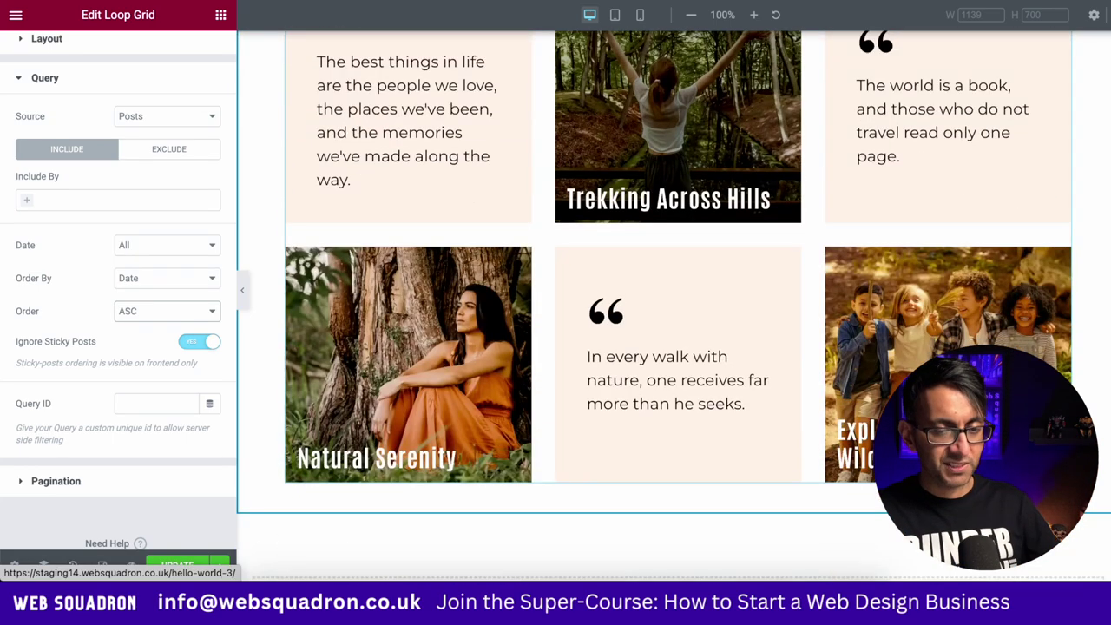
scroll(674, 305, "up", 4)
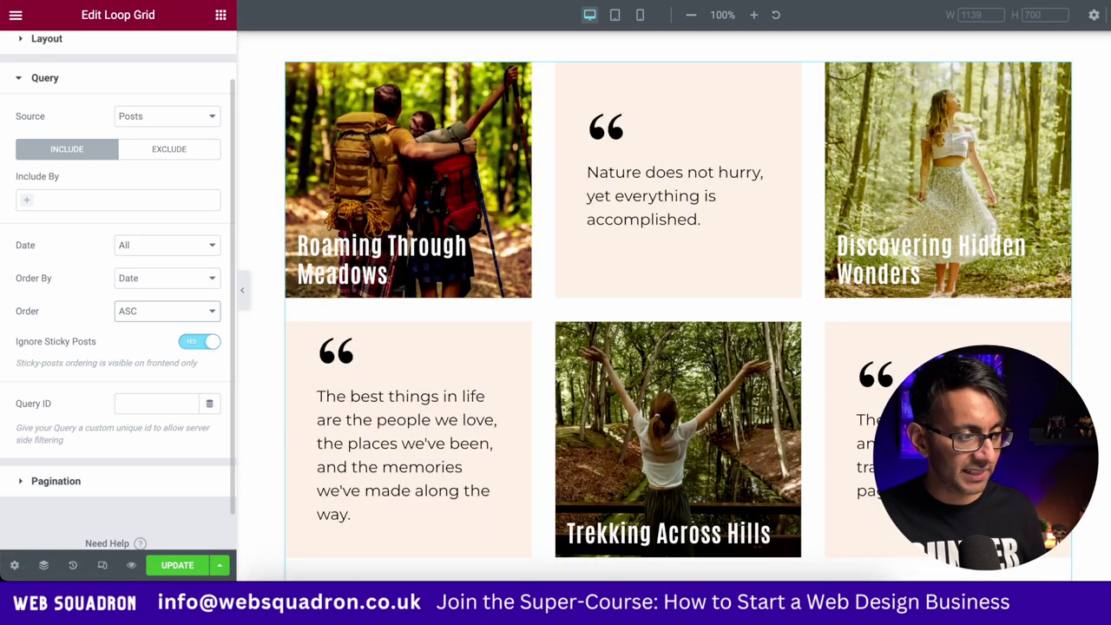
Exclude posts from the Loop Grid query by term, using the Wordpress category
left_click(118, 200)
left_click(168, 150)
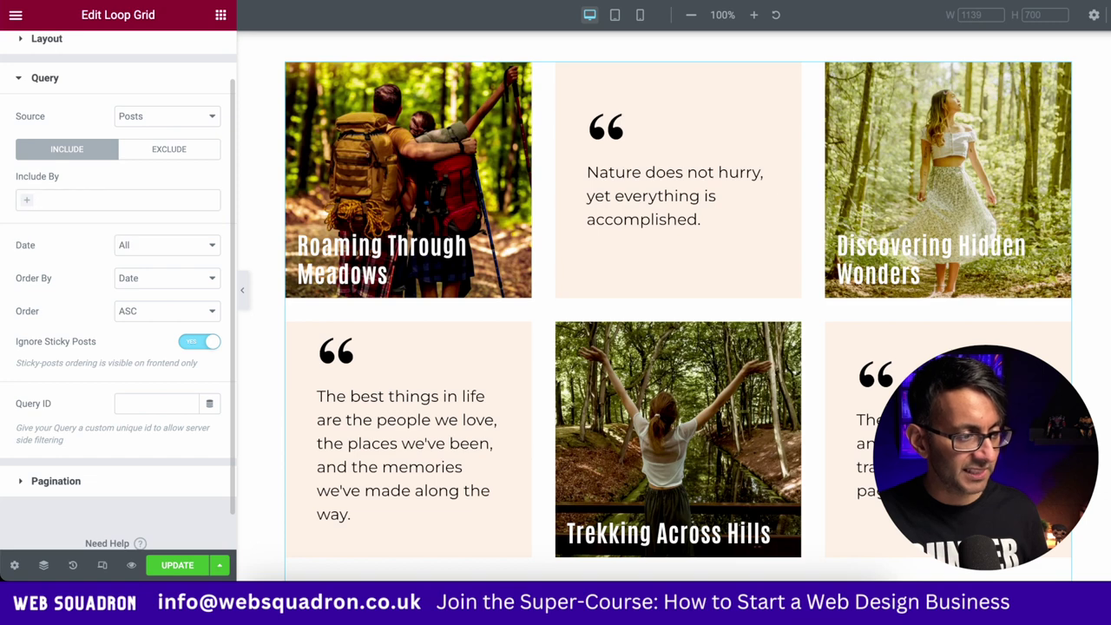
left_click(118, 200)
left_click(118, 258)
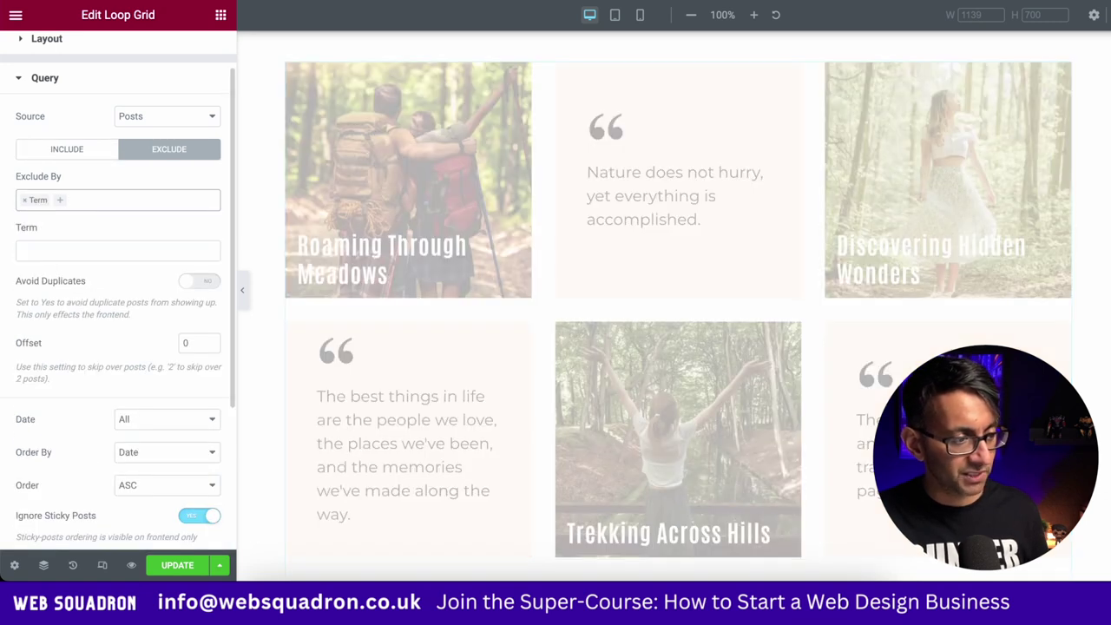
left_click(118, 250)
left_click(118, 250)
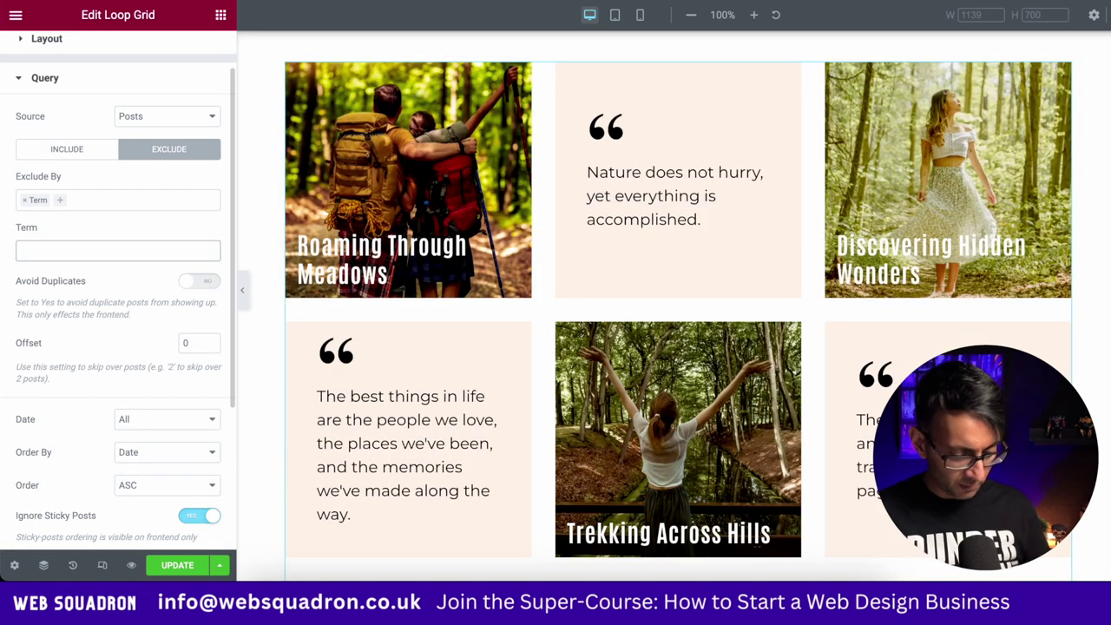
left_click(118, 250)
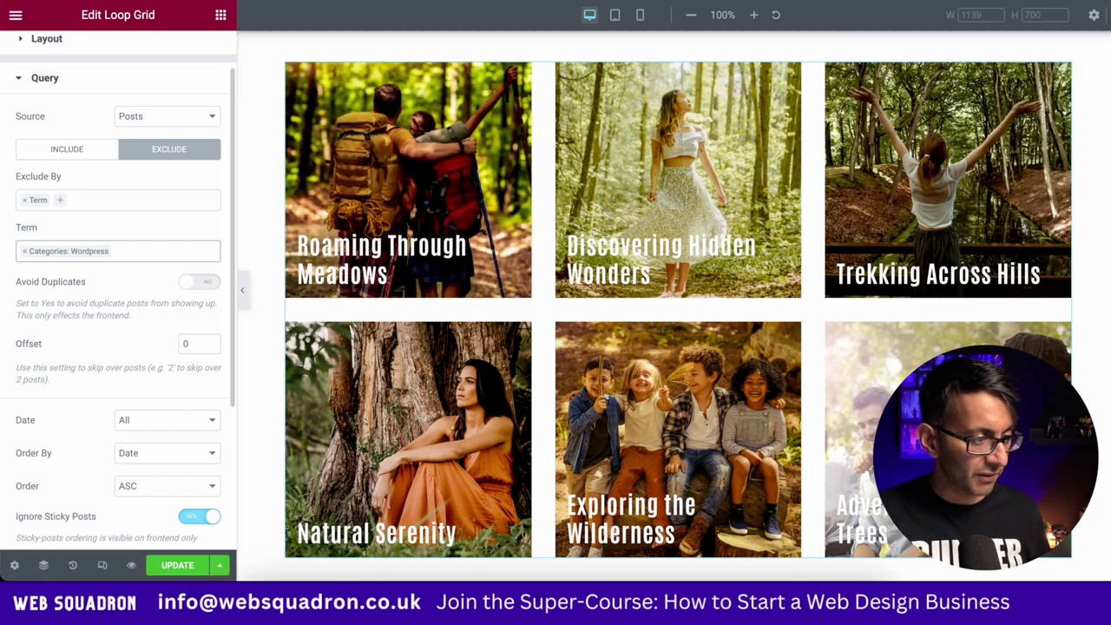
Replace the query's excluded Wordpress term with the Squadron category
left_click(25, 251)
key("Escape")
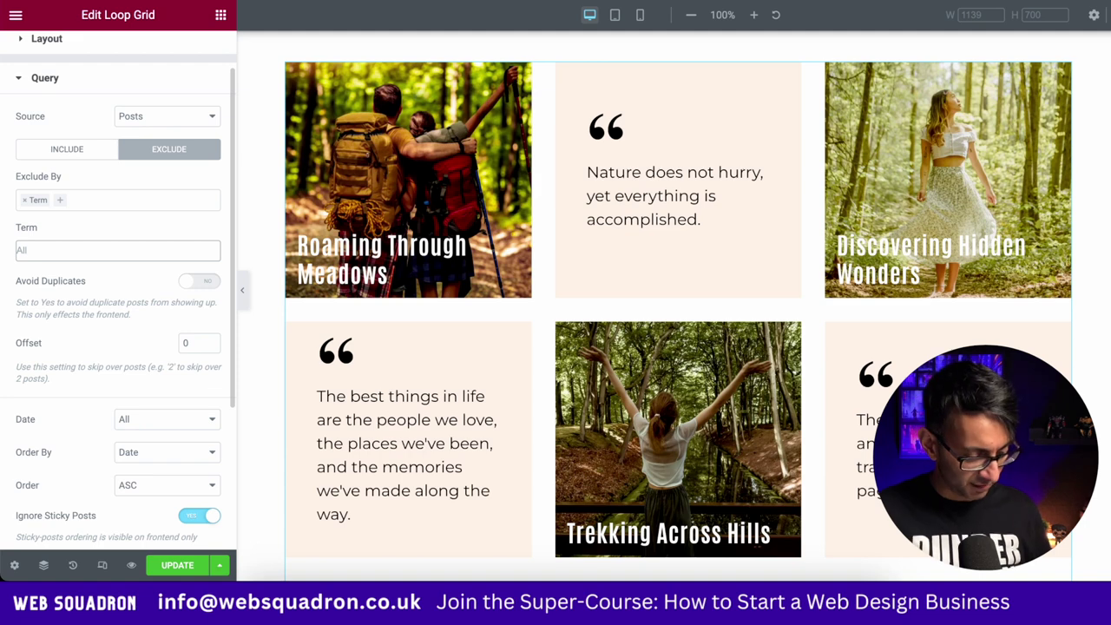
type("sq")
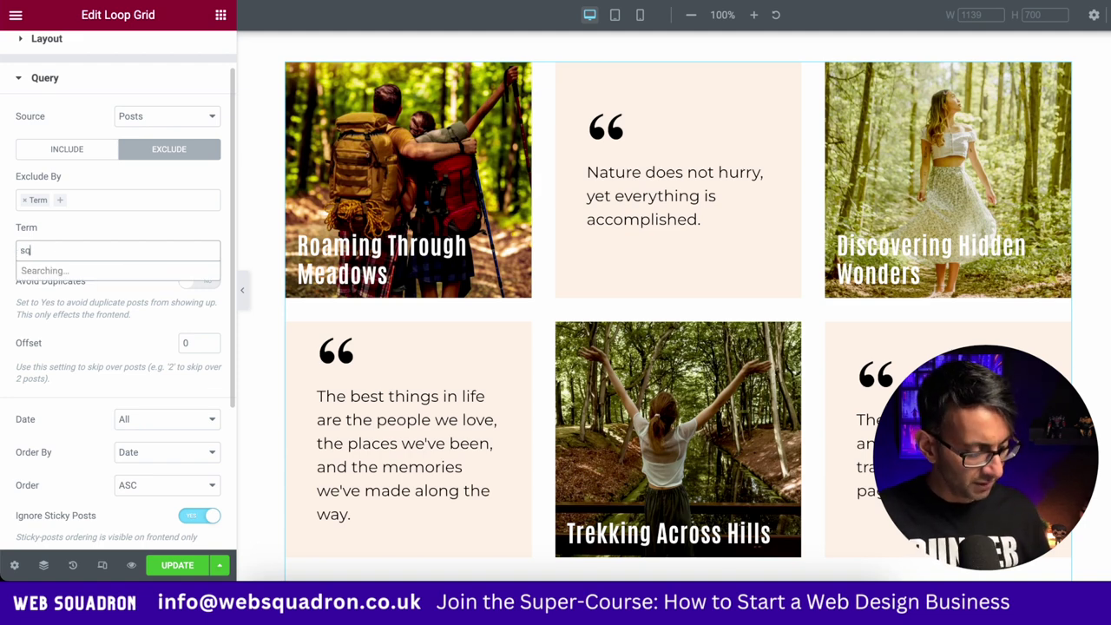
key("Return")
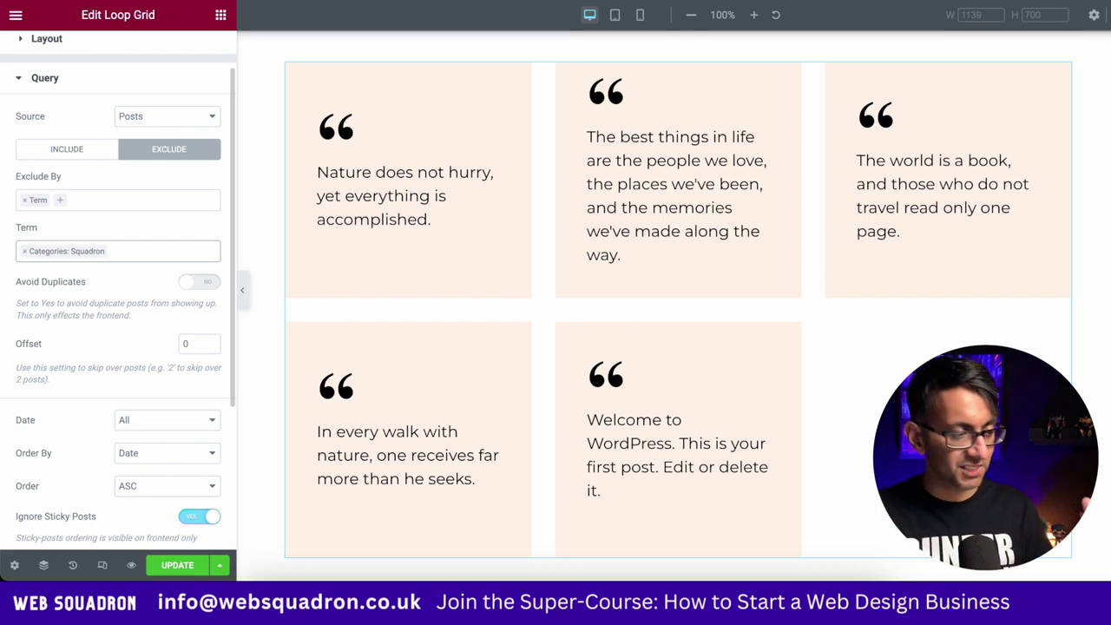
Remove the Squadron category from the query's excluded terms
left_click(35, 251)
left_click(24, 251)
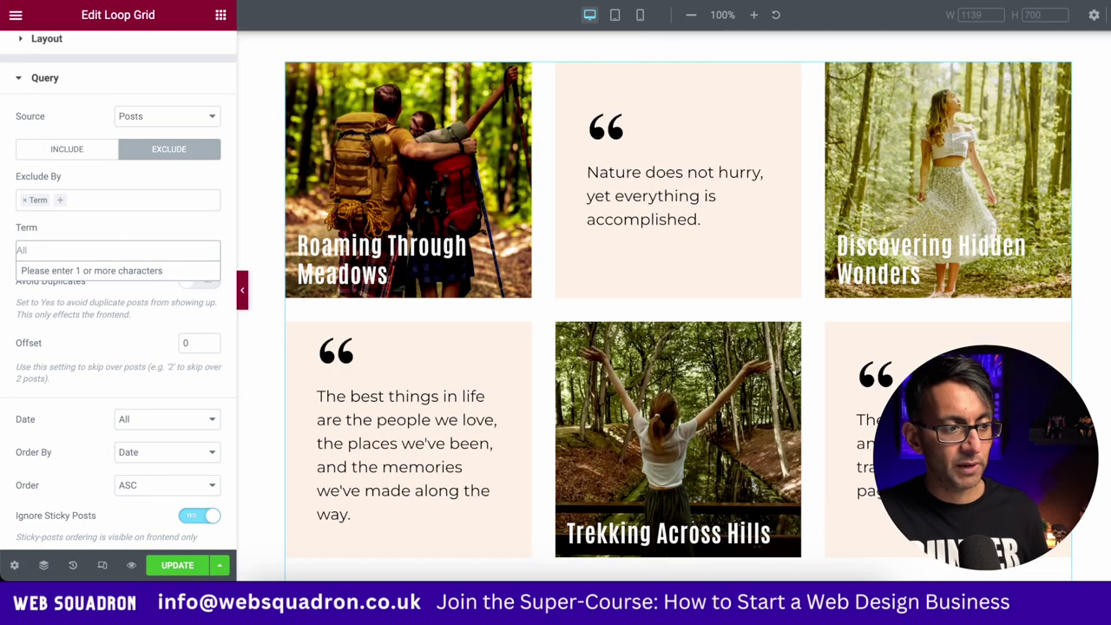
key("Escape")
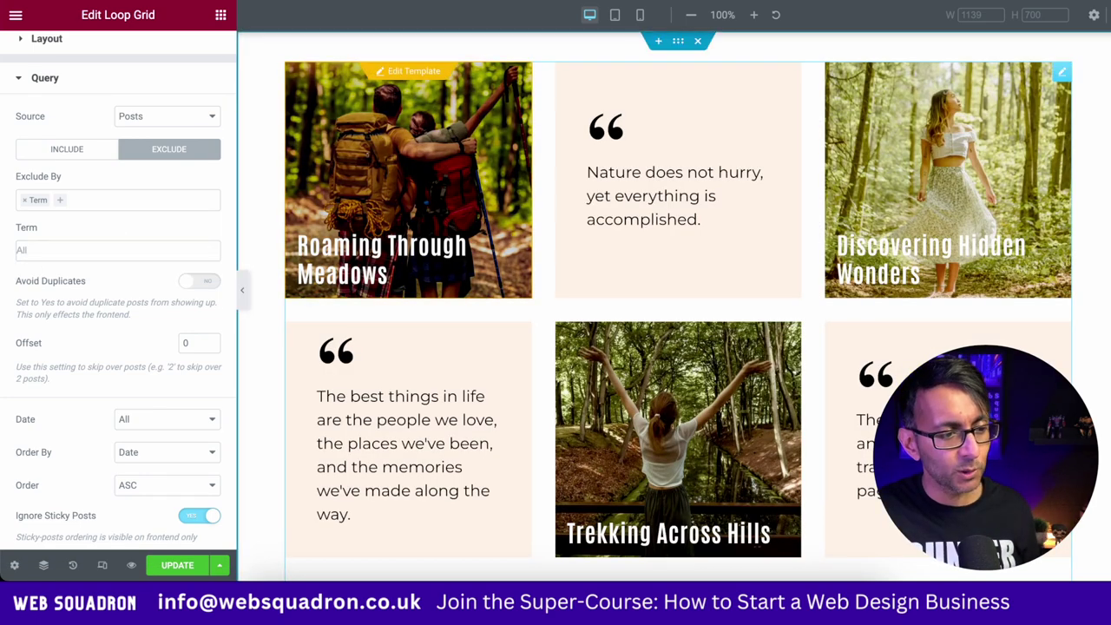
Open the loop template for editing, saving the page changes, and select the Call to Action through the Navigator
left_click(433, 70)
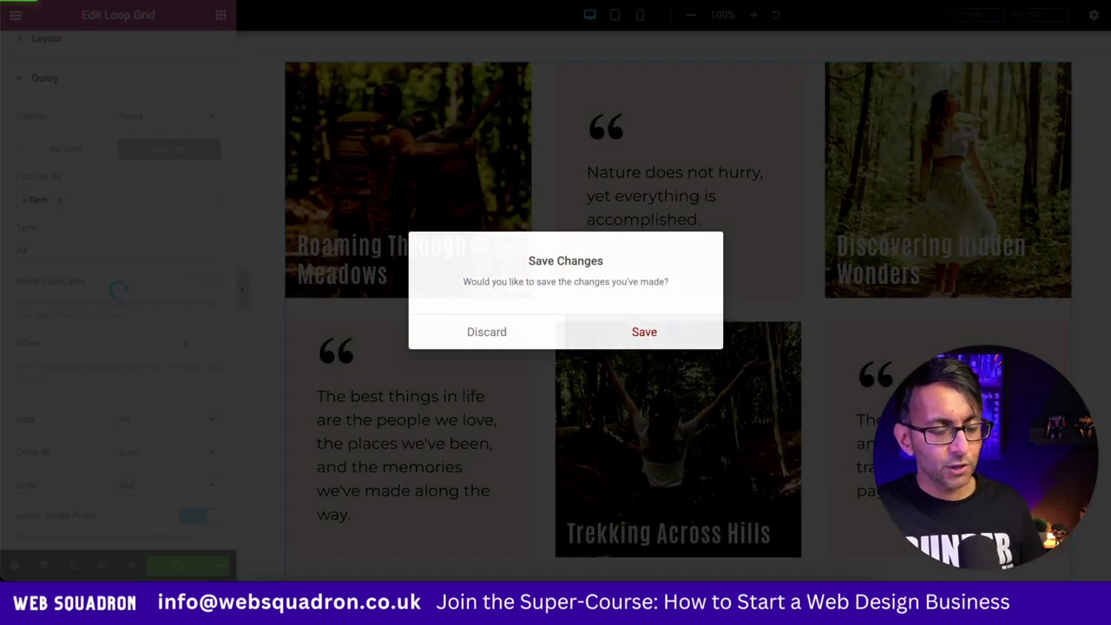
left_click(643, 330)
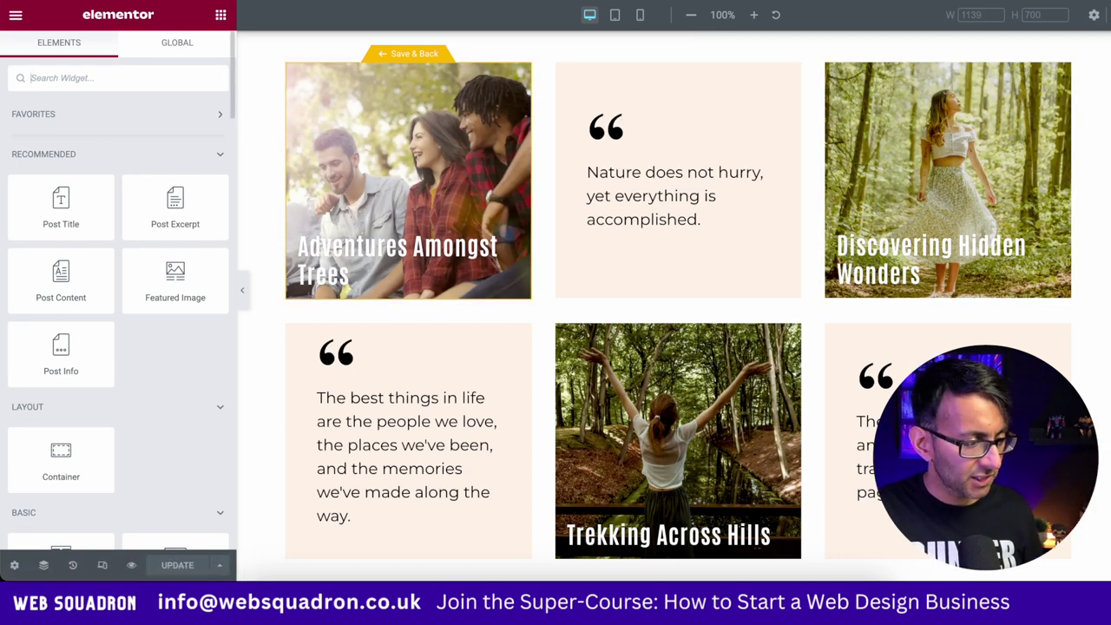
left_click(43, 565)
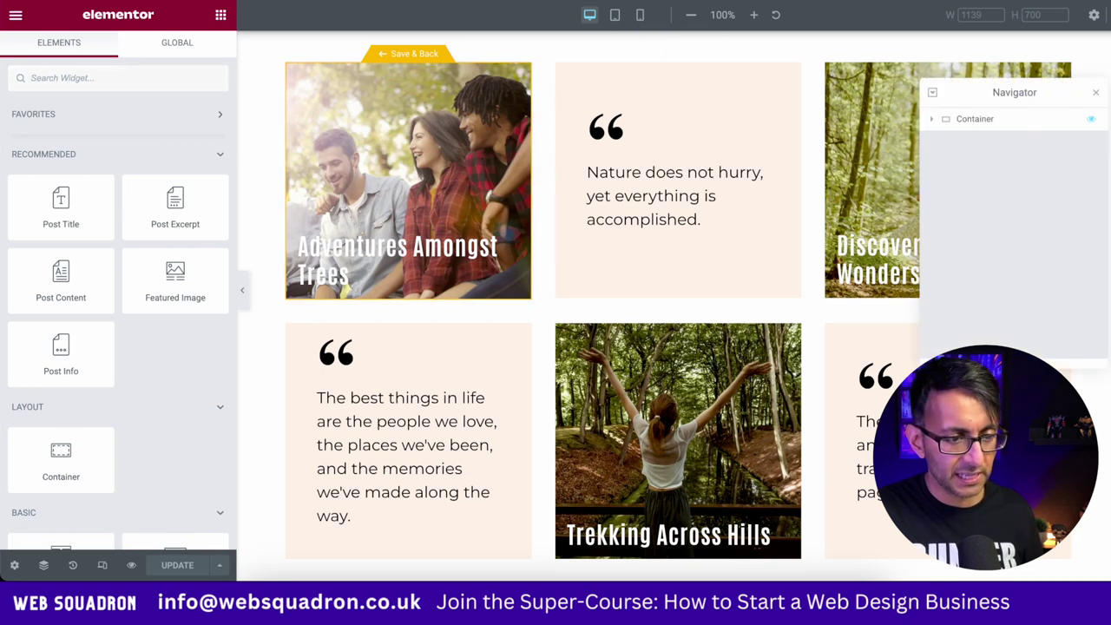
left_click(931, 119)
left_click(989, 142)
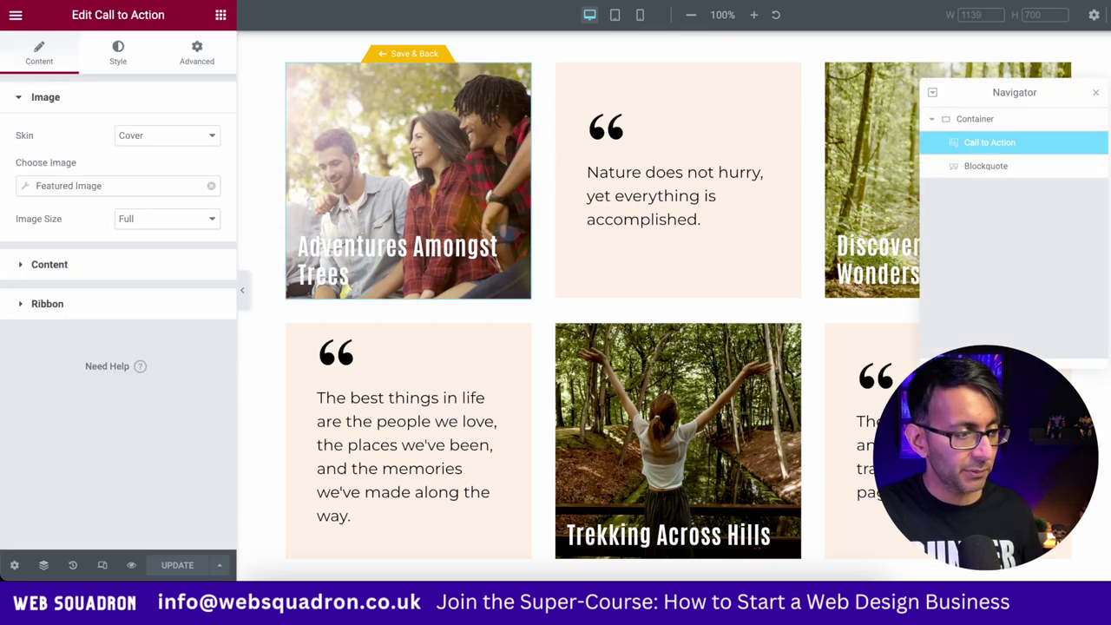
Give the Call to Action a semi-transparent normal-state background overlay color of #FFF3EB36
left_click(118, 52)
left_click(62, 363)
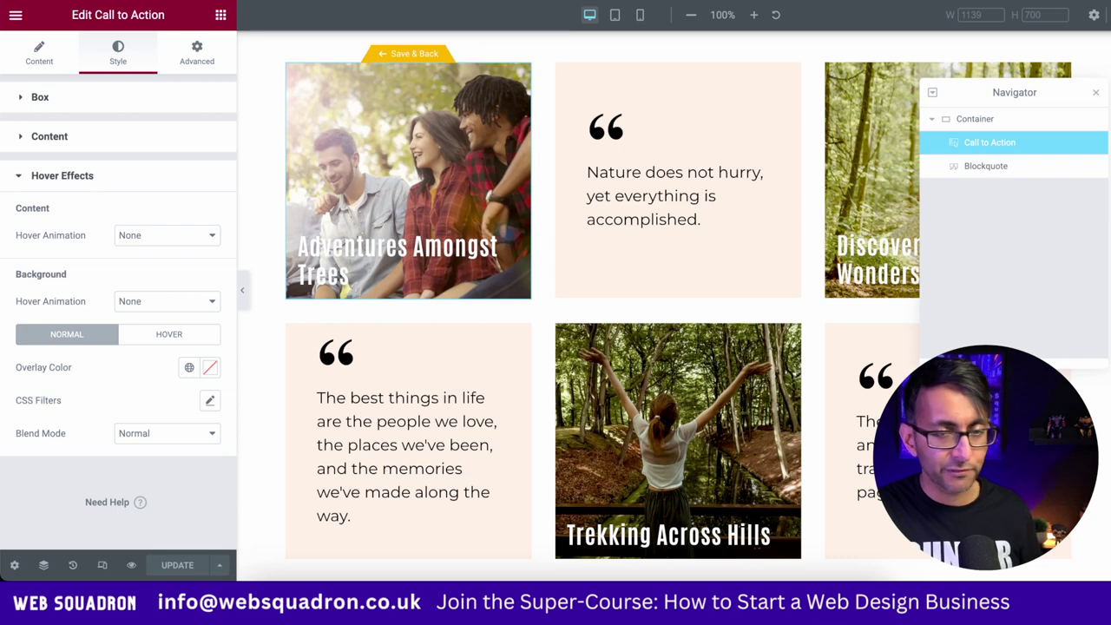
left_click(209, 367)
type("#fff")
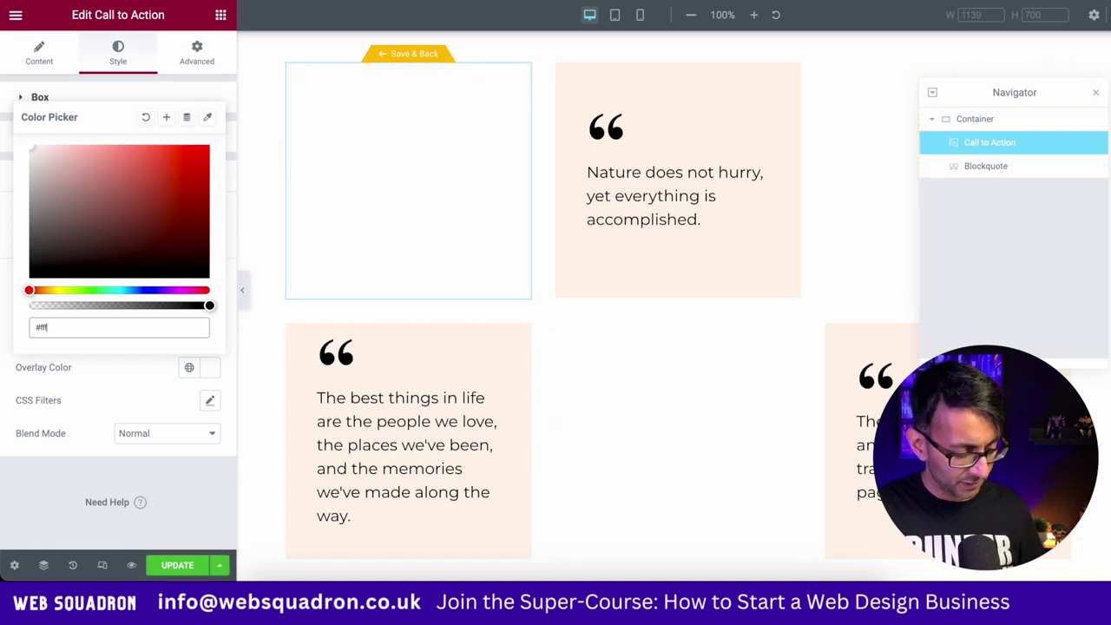
type("3eb0d")
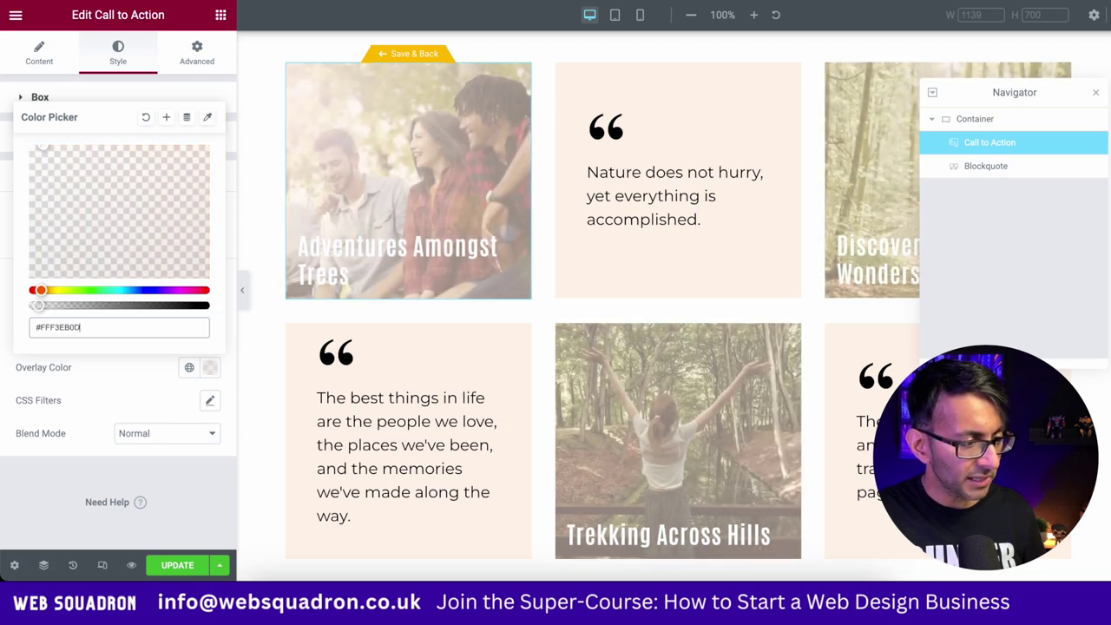
left_click_drag(38, 305, 67, 305)
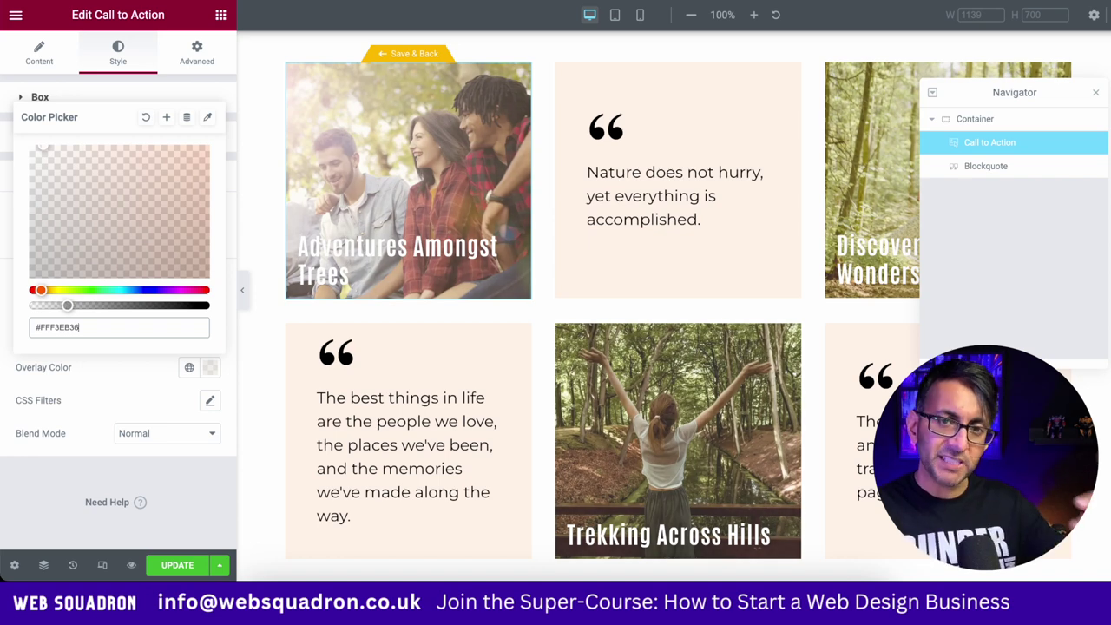
key("Escape")
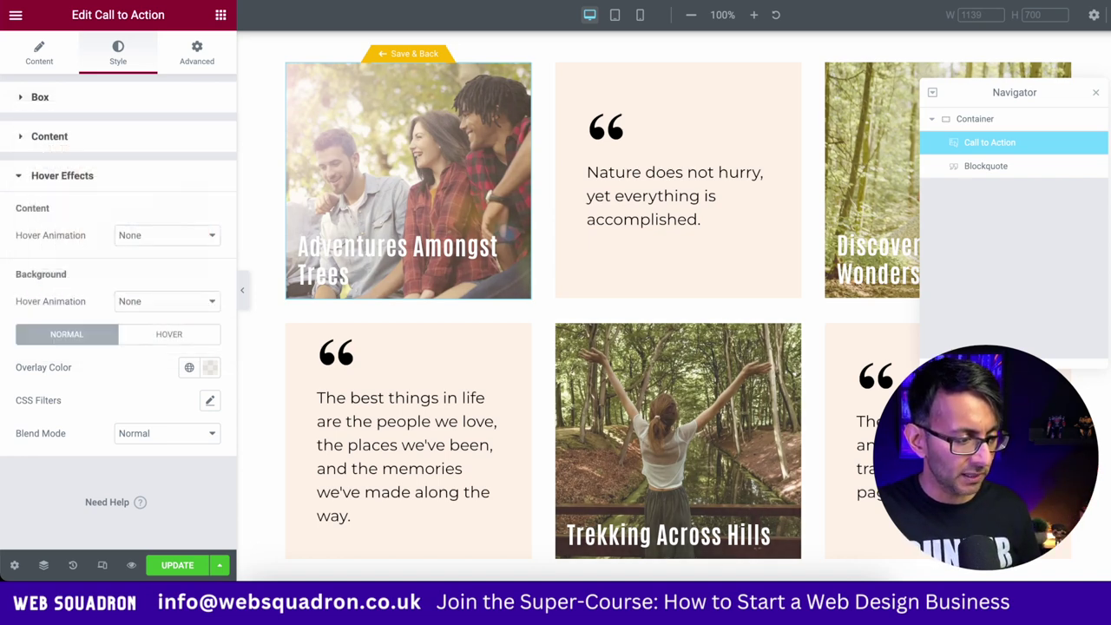
Set the Blockquote's content text color to the global Text color and review the grid in preview
left_click(986, 166)
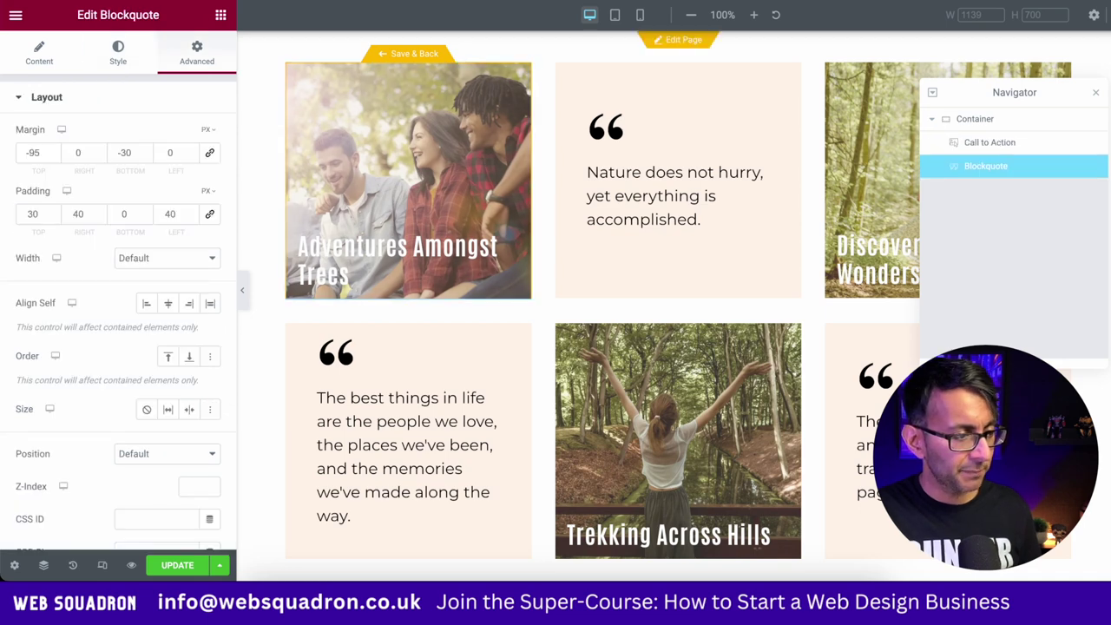
left_click(118, 52)
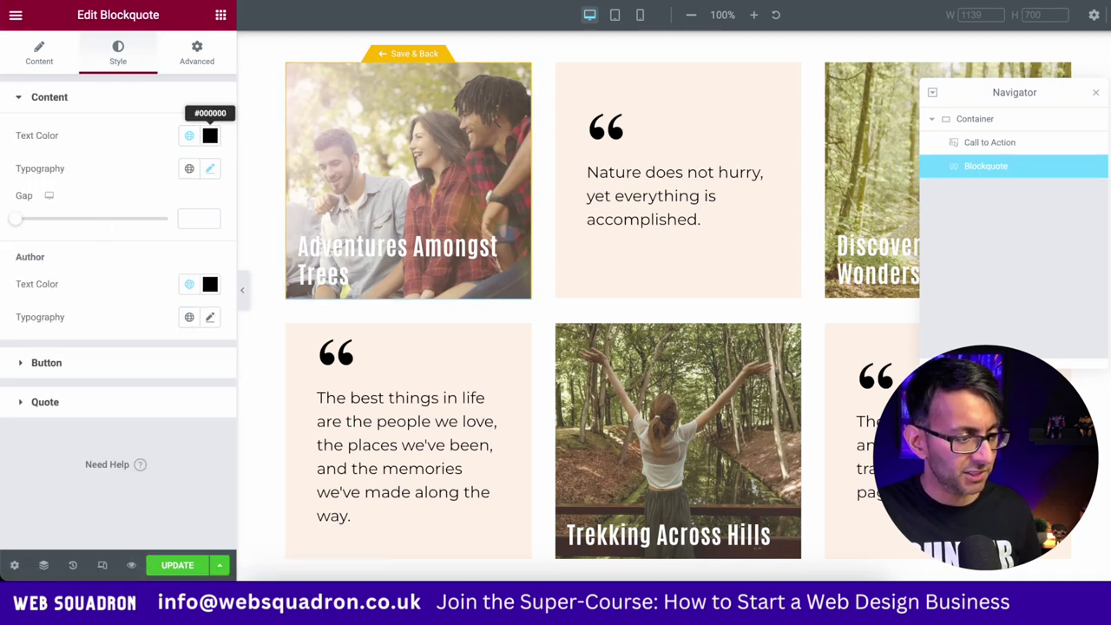
left_click(210, 135)
left_click(189, 136)
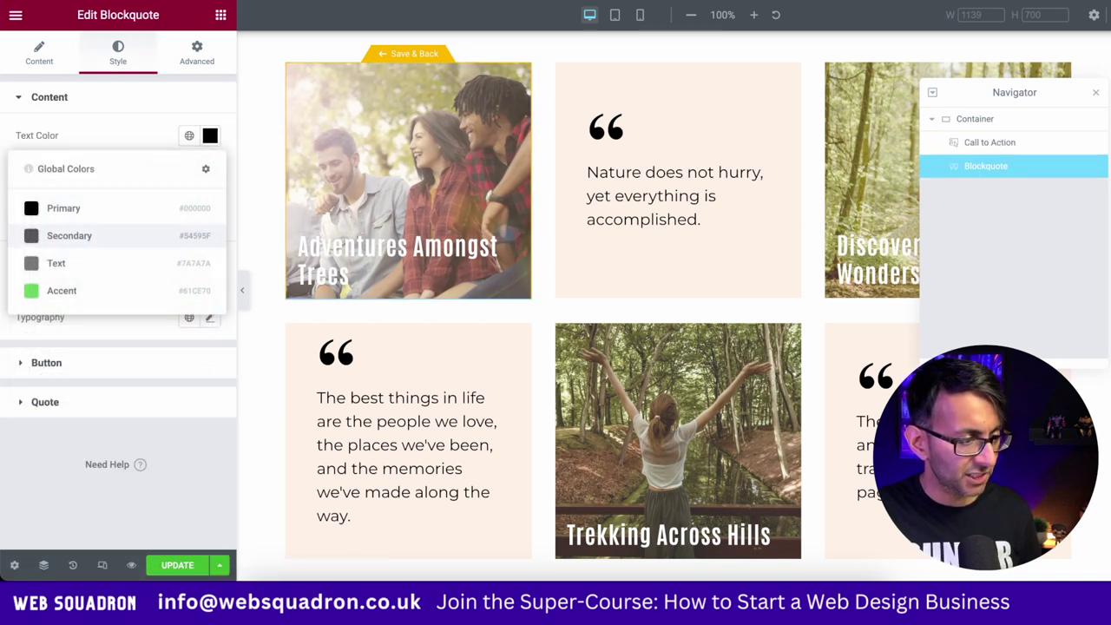
left_click(52, 264)
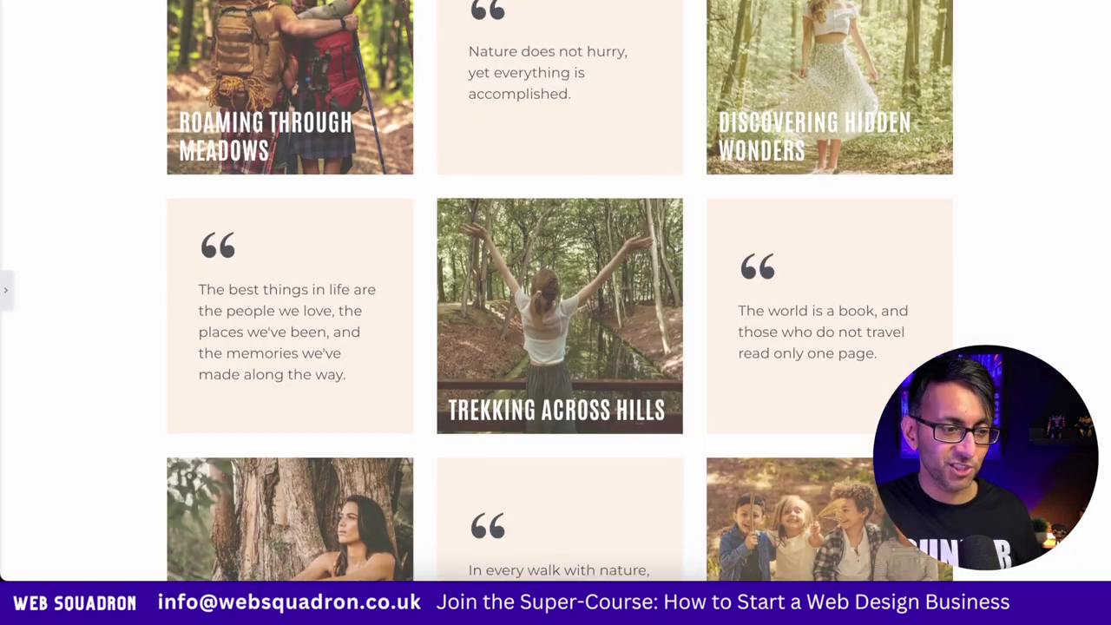
scroll(561, 290, "down", 1)
scroll(561, 291, "up", 2)
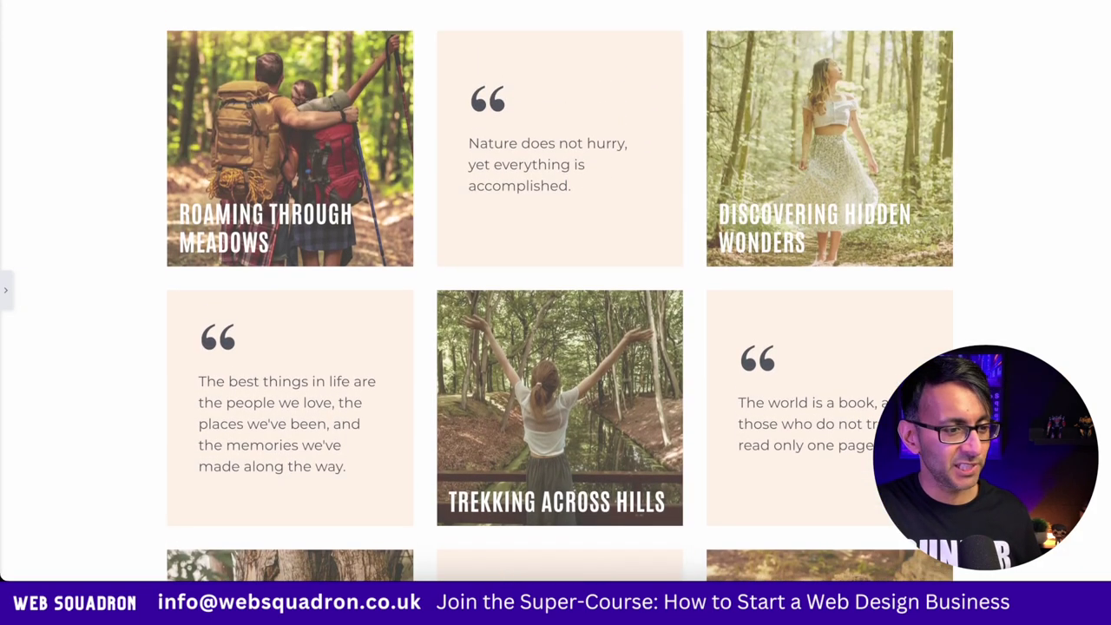